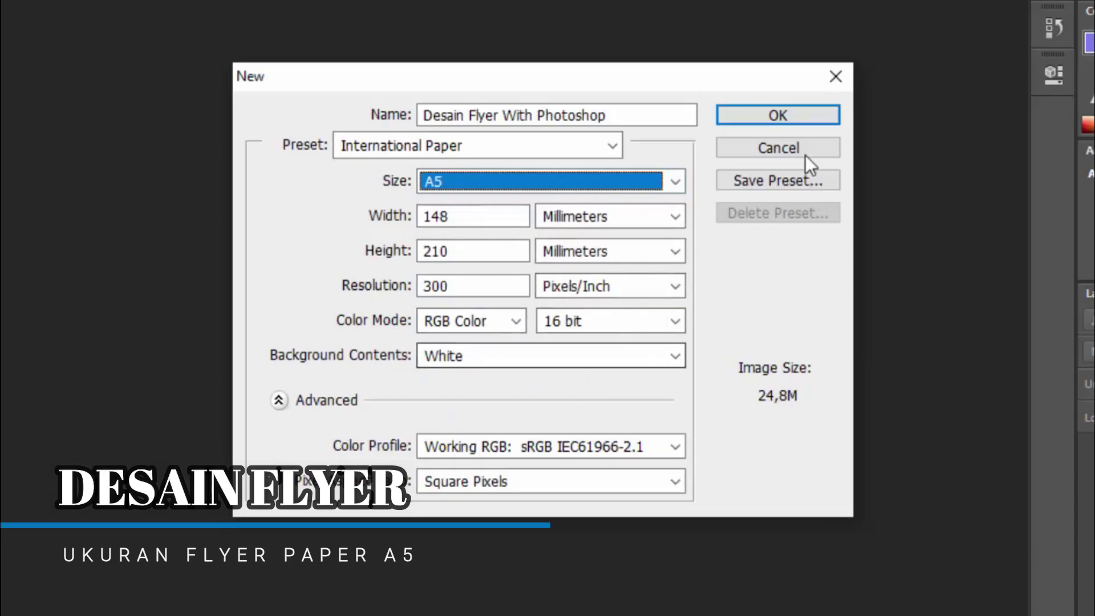
Create the 148 × 210 mm A5 document "Desain Flyer With Photoshop" at 300 pixels/inch and activate the Gradient Tool
{"action": "left_click", "coordinate": [793, 120]}
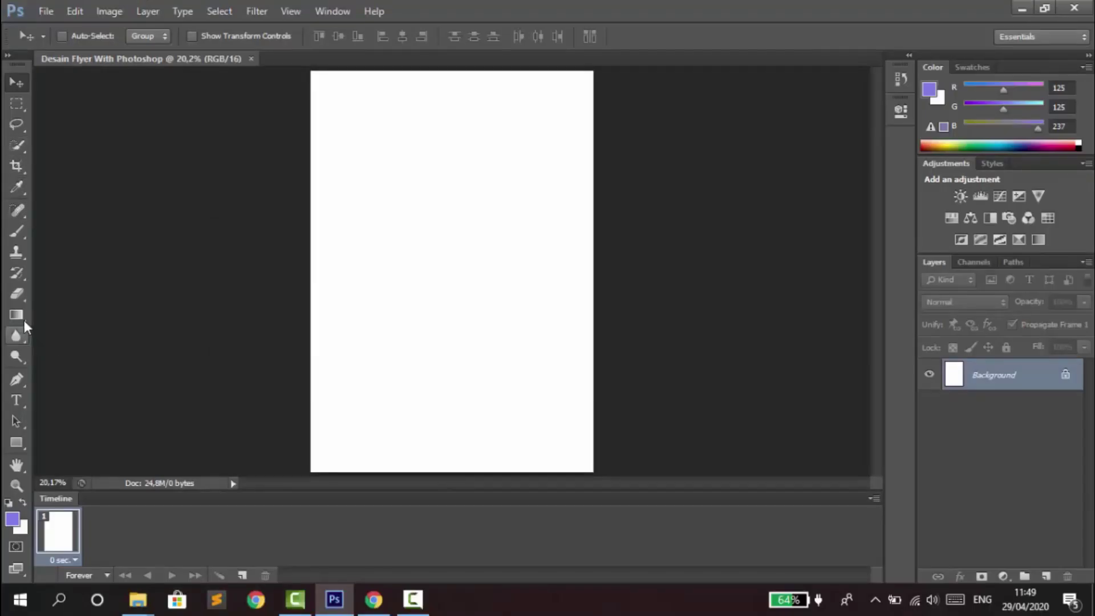
{"action": "right_click", "coordinate": [18, 315]}
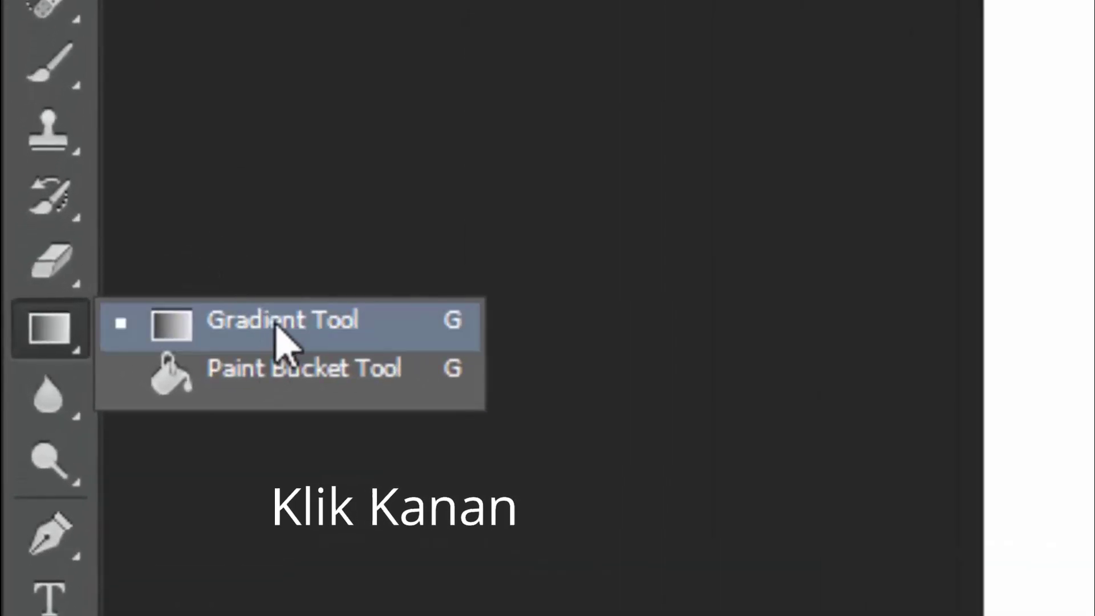
{"action": "left_click", "coordinate": [89, 317]}
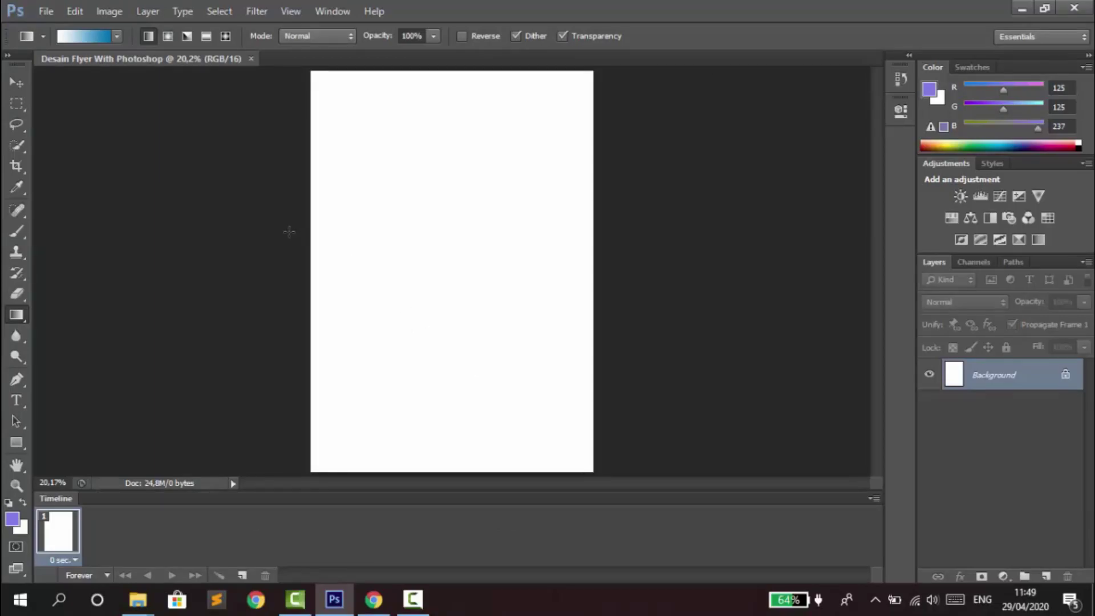
Define a custom gradient from the purple foreground colour to light green 84feaf, based on the Foreground to Background preset
{"action": "double_click", "coordinate": [78, 36]}
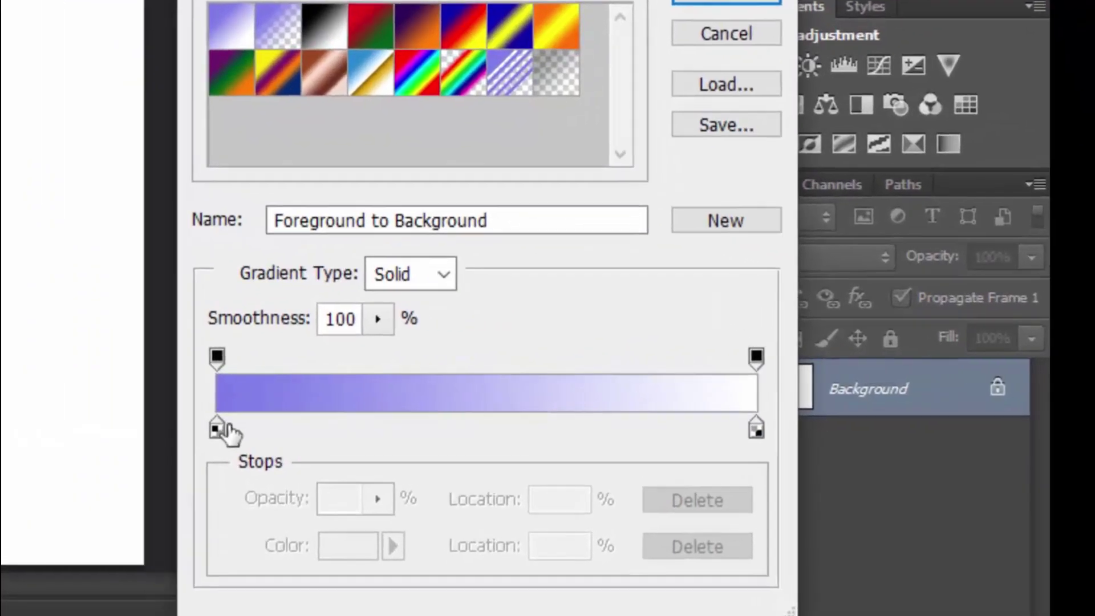
{"action": "left_click", "coordinate": [633, 396]}
{"action": "left_click", "coordinate": [215, 433]}
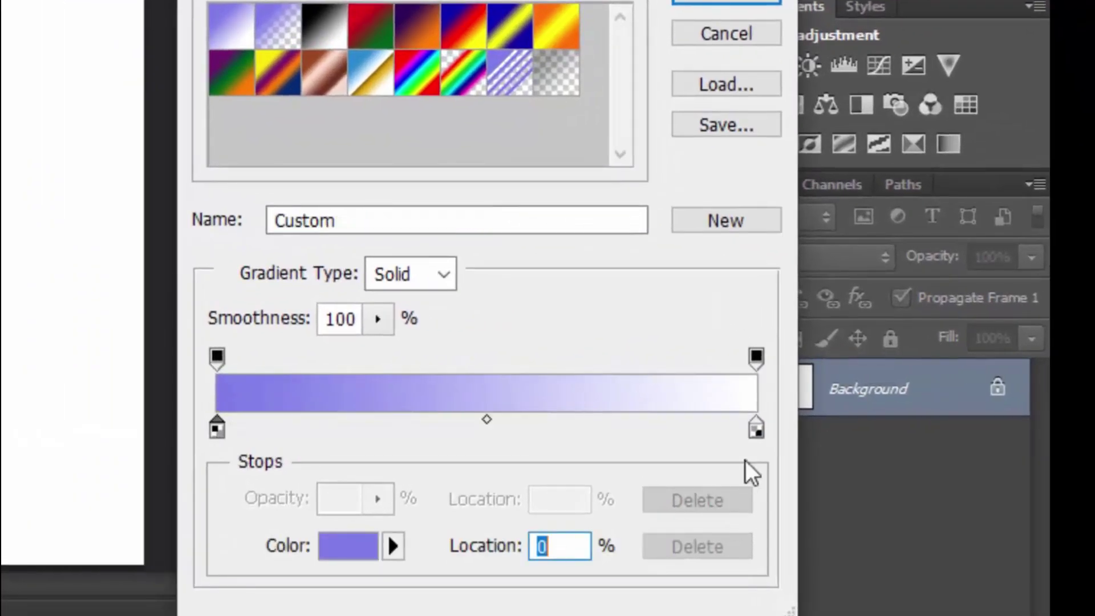
{"action": "double_click", "coordinate": [756, 429]}
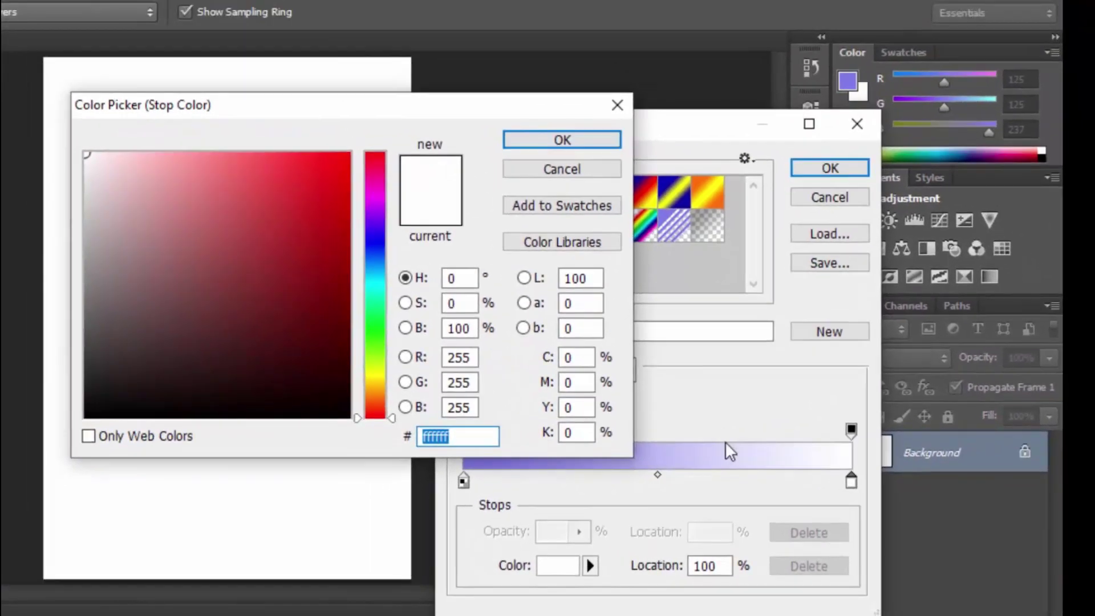
{"action": "left_click", "coordinate": [371, 314]}
{"action": "left_click", "coordinate": [186, 155]}
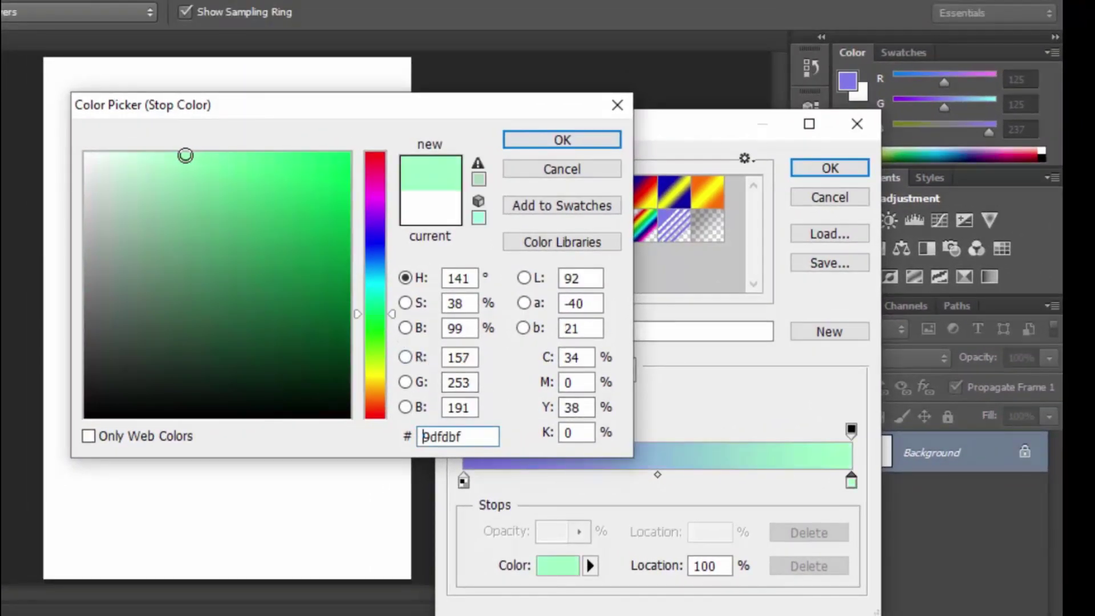
{"action": "left_click_drag", "start_coordinate": [188, 157], "coordinate": [212, 154]}
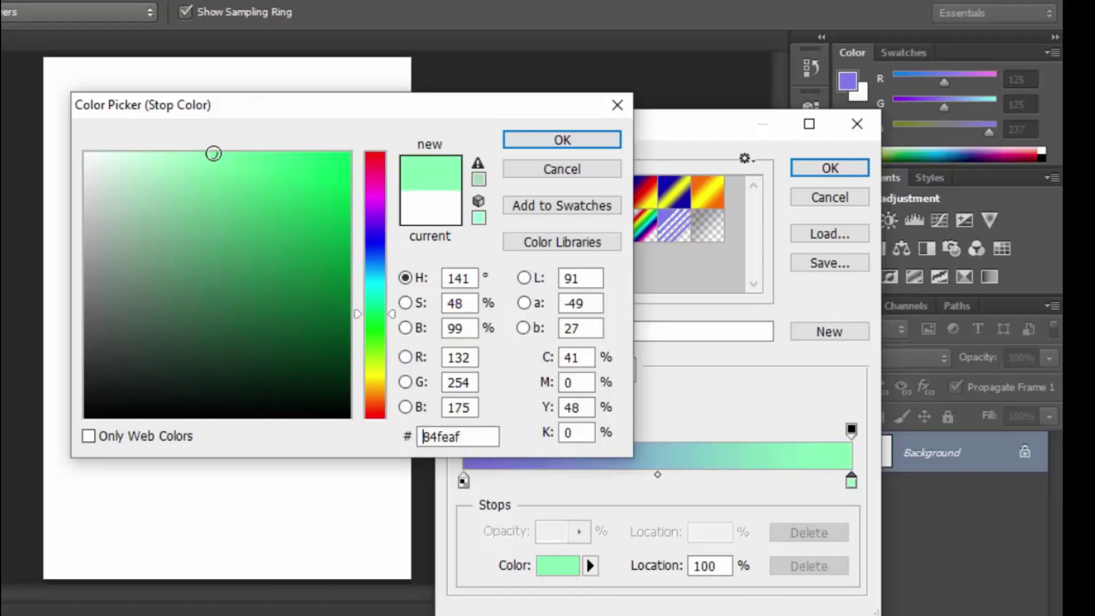
{"action": "left_click", "coordinate": [598, 143]}
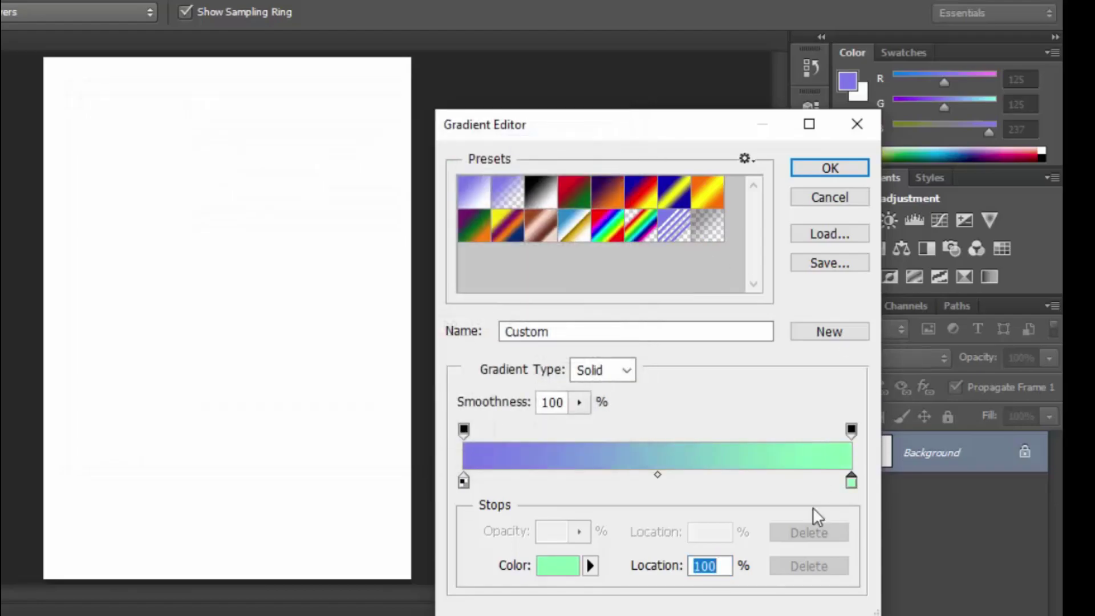
{"action": "left_click", "coordinate": [830, 169]}
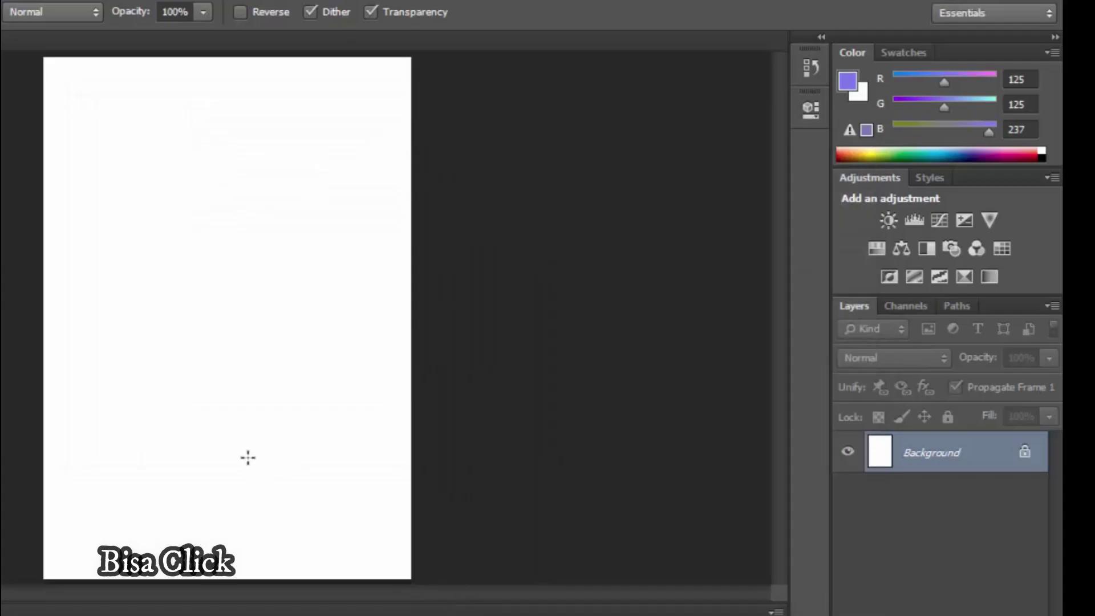
Try a linear gradient on the background and cover it with a radial gradient centred slightly above the page's middle
{"action": "left_click_drag", "start_coordinate": [188, 408], "coordinate": [404, 581]}
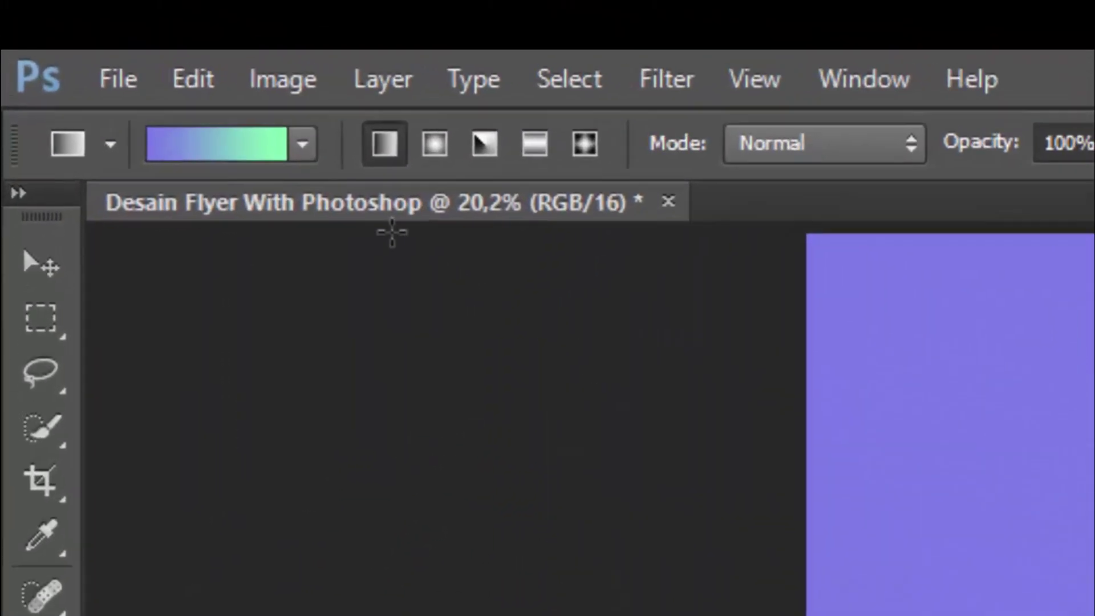
{"action": "left_click", "coordinate": [438, 141]}
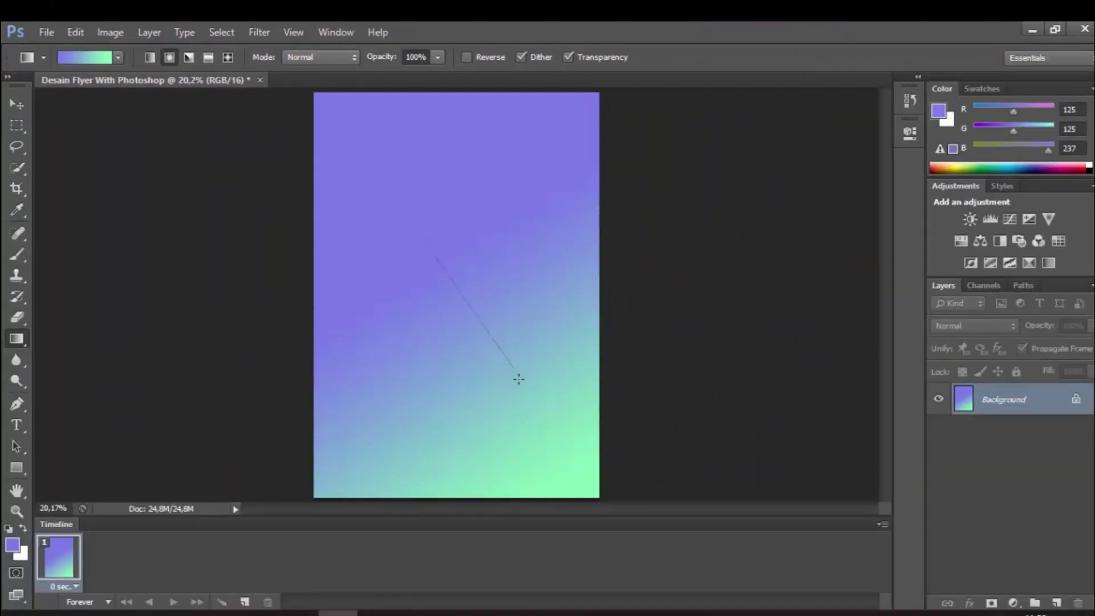
{"action": "left_click_drag", "start_coordinate": [518, 379], "coordinate": [564, 473]}
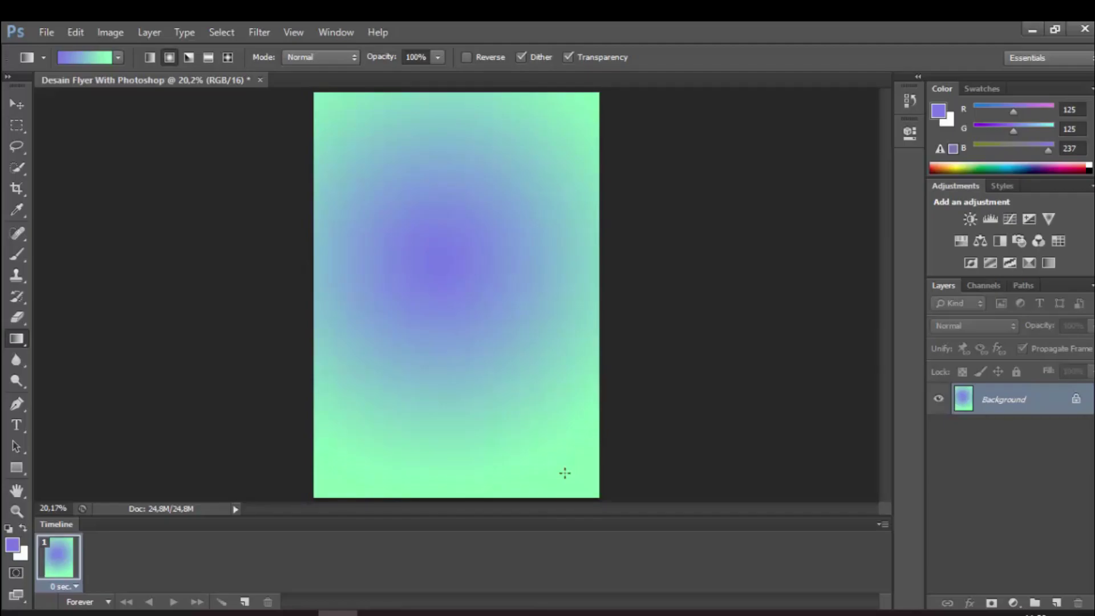
Open the full-length photo "Untitled-1 copy" of the standing man
{"action": "key", "text": "v"}
{"action": "left_click", "coordinate": [46, 32]}
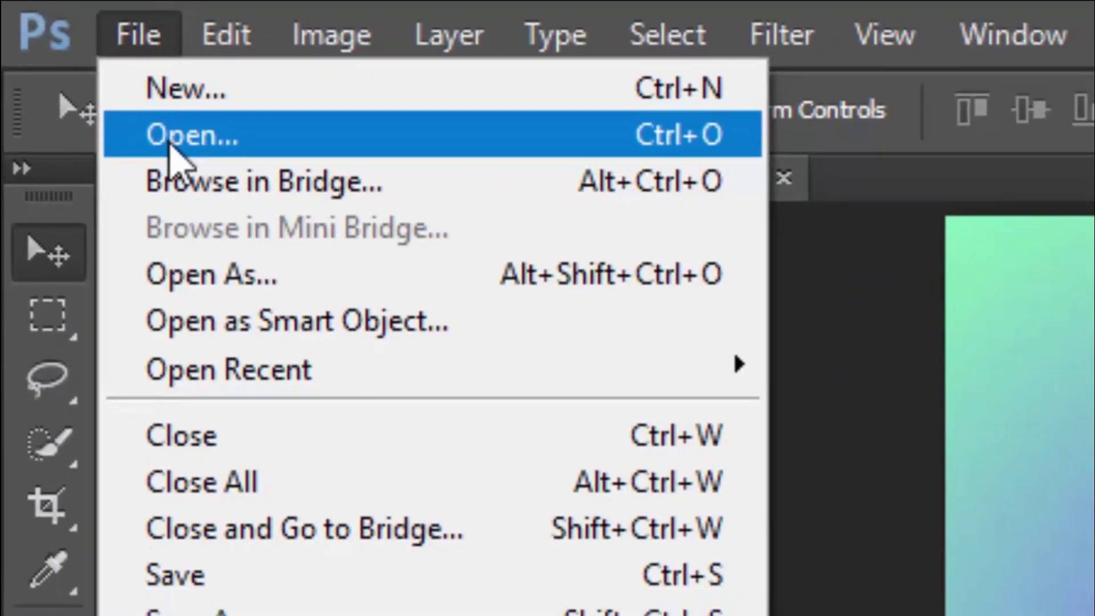
{"action": "left_click", "coordinate": [171, 136]}
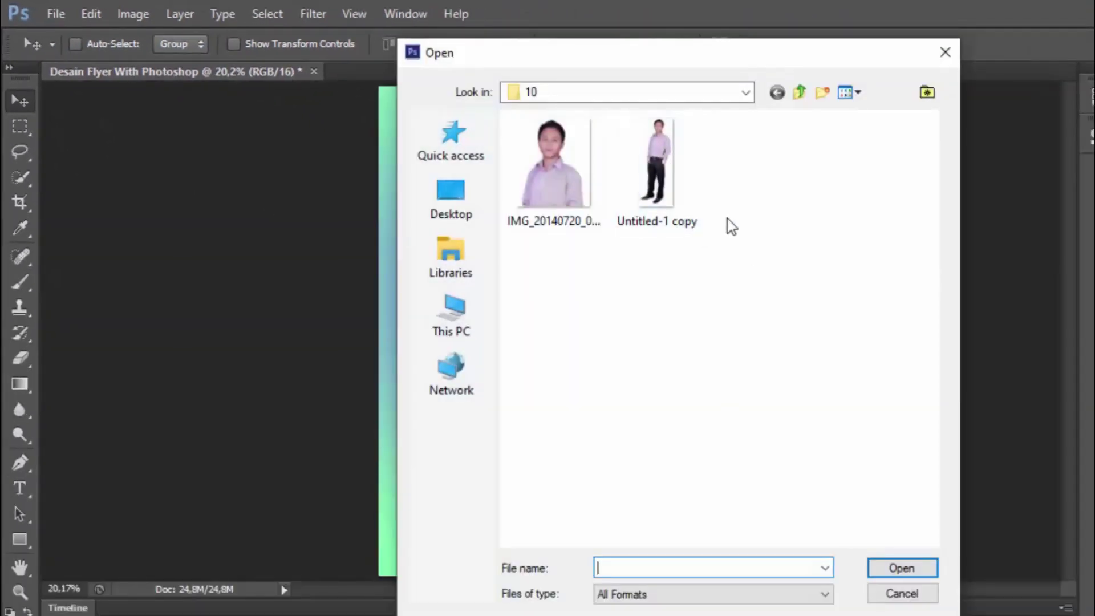
{"action": "left_click", "coordinate": [662, 168]}
{"action": "left_click", "coordinate": [902, 570]}
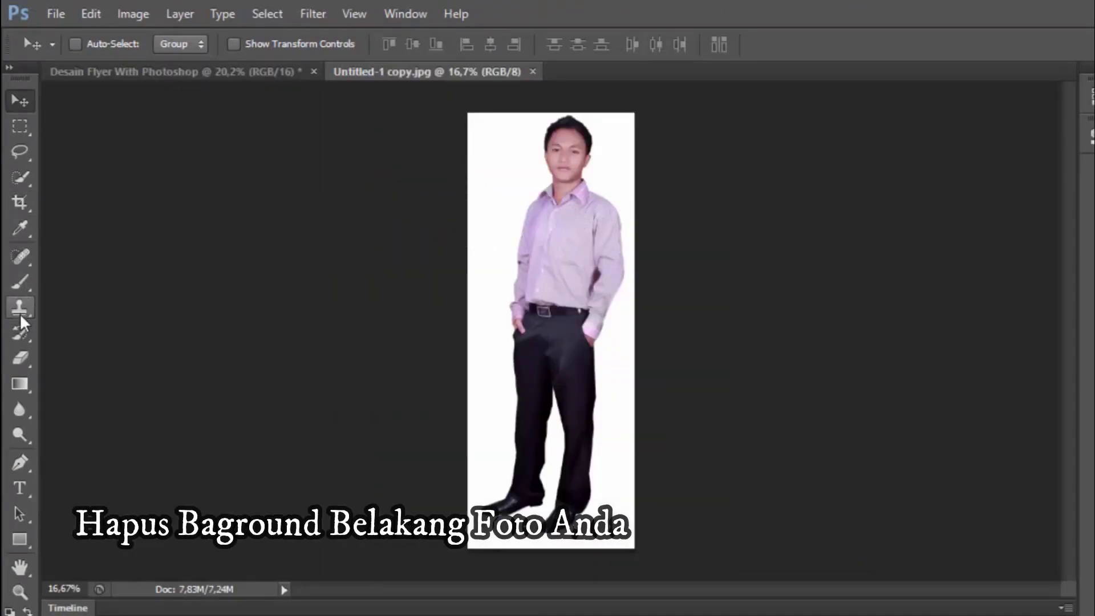
Convert the photo's background into a normal layer and delete the white backdrop around the man using the Magic Wand Tool
{"action": "double_click", "coordinate": [992, 395]}
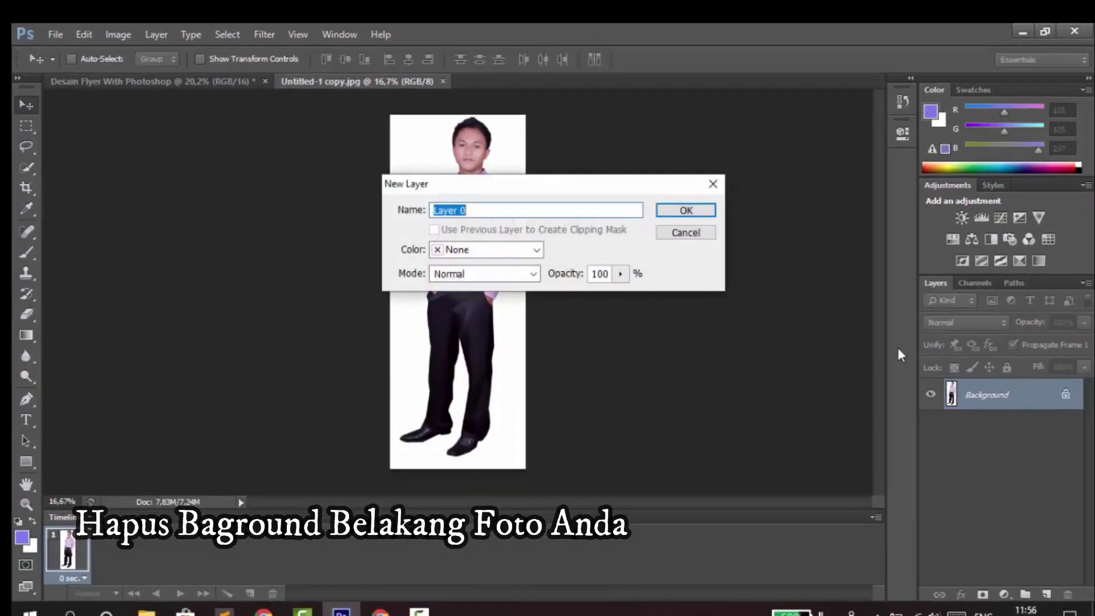
{"action": "left_click", "coordinate": [670, 209]}
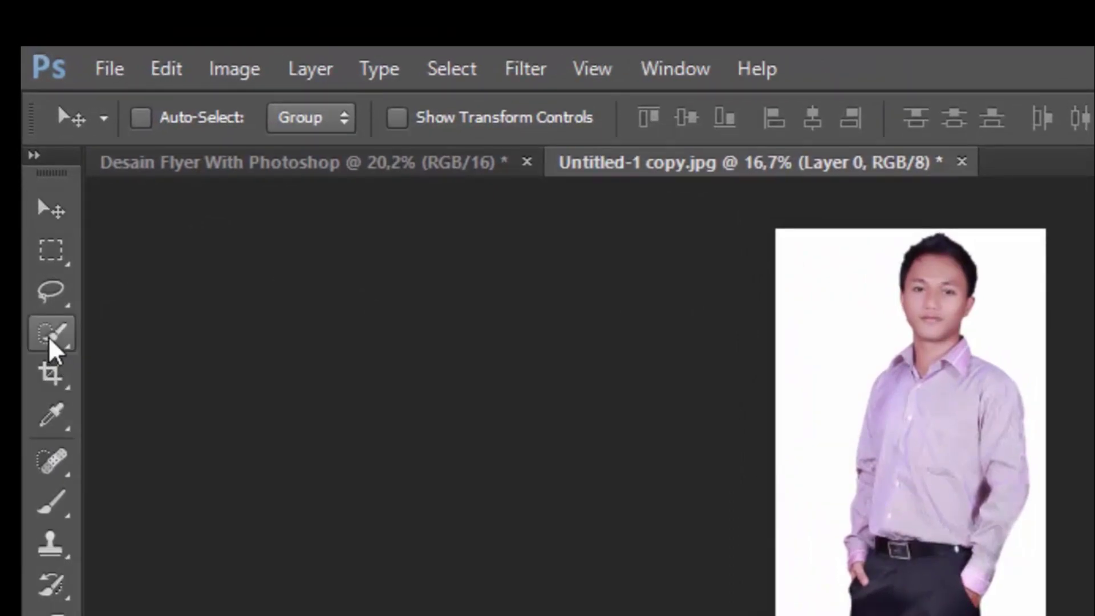
{"action": "left_click", "coordinate": [49, 340]}
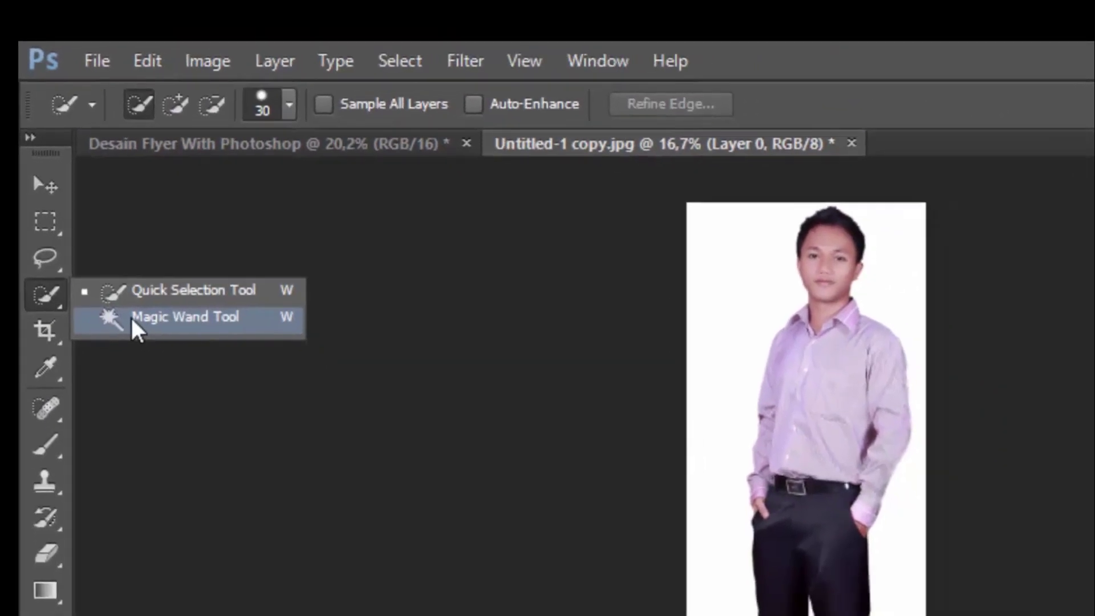
{"action": "left_click", "coordinate": [149, 370]}
{"action": "left_click", "coordinate": [808, 379]}
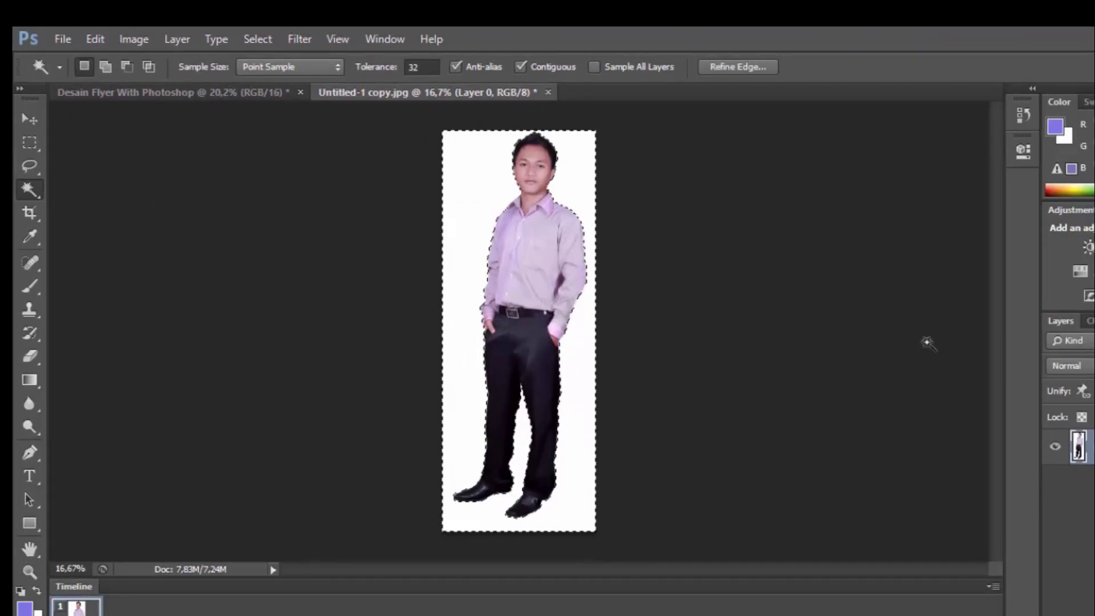
{"action": "key", "text": "Delete"}
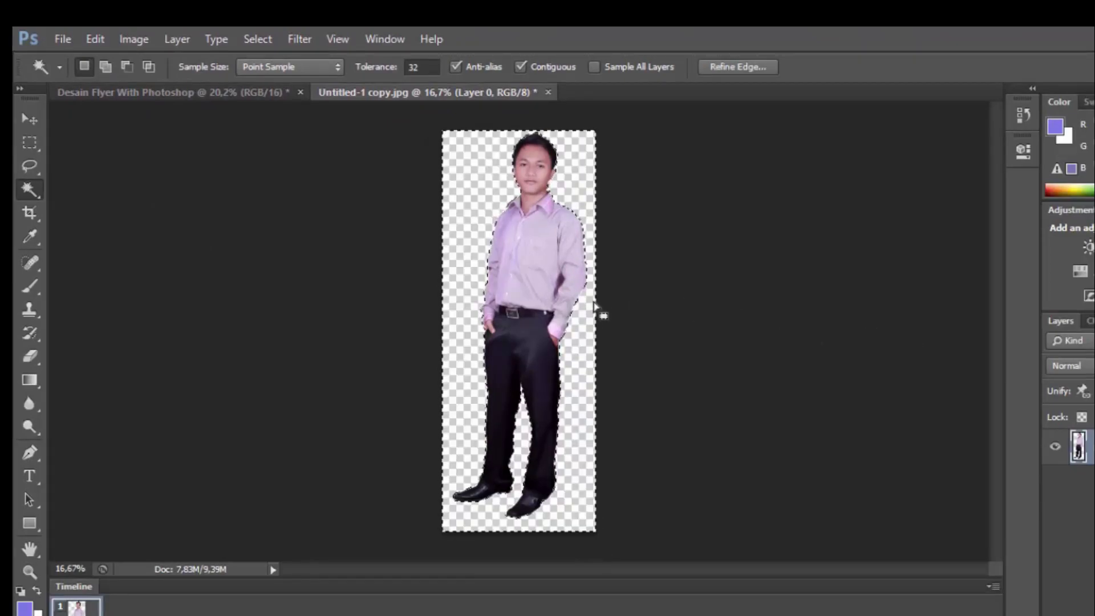
{"action": "left_click", "coordinate": [26, 121]}
{"action": "left_click", "coordinate": [29, 141]}
{"action": "left_click", "coordinate": [97, 145]}
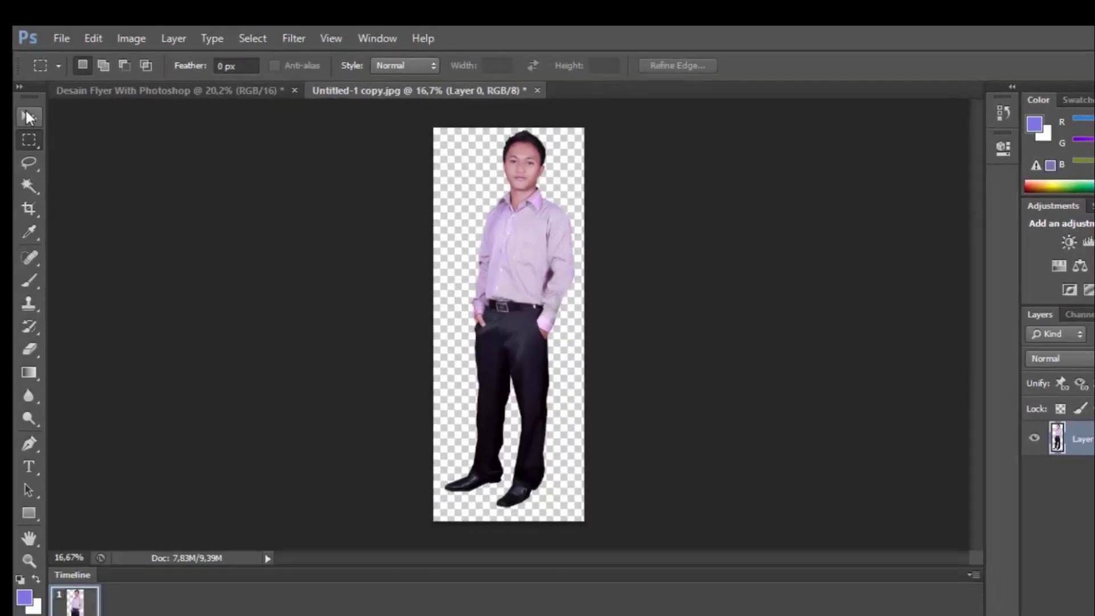
Move the cut-out man into the flyer document, accepting the bit-depth difference without further warnings, and place him near the page's centre
{"action": "left_click", "coordinate": [27, 117]}
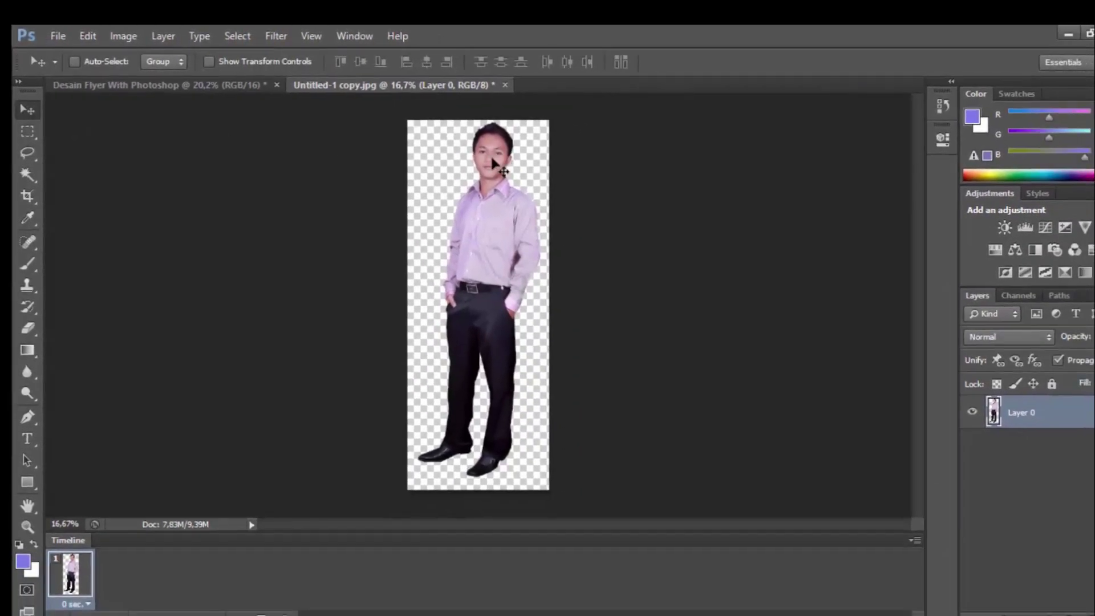
{"action": "left_click_drag", "start_coordinate": [505, 196], "coordinate": [478, 258]}
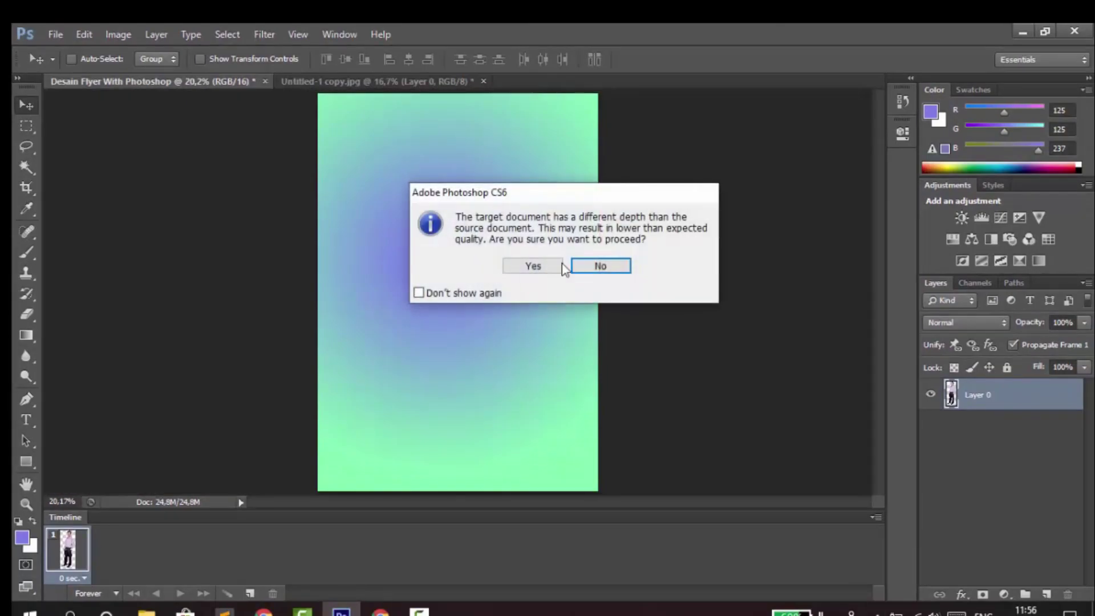
{"action": "left_click", "coordinate": [469, 293]}
{"action": "left_click", "coordinate": [520, 266]}
{"action": "left_click_drag", "start_coordinate": [490, 252], "coordinate": [482, 226]}
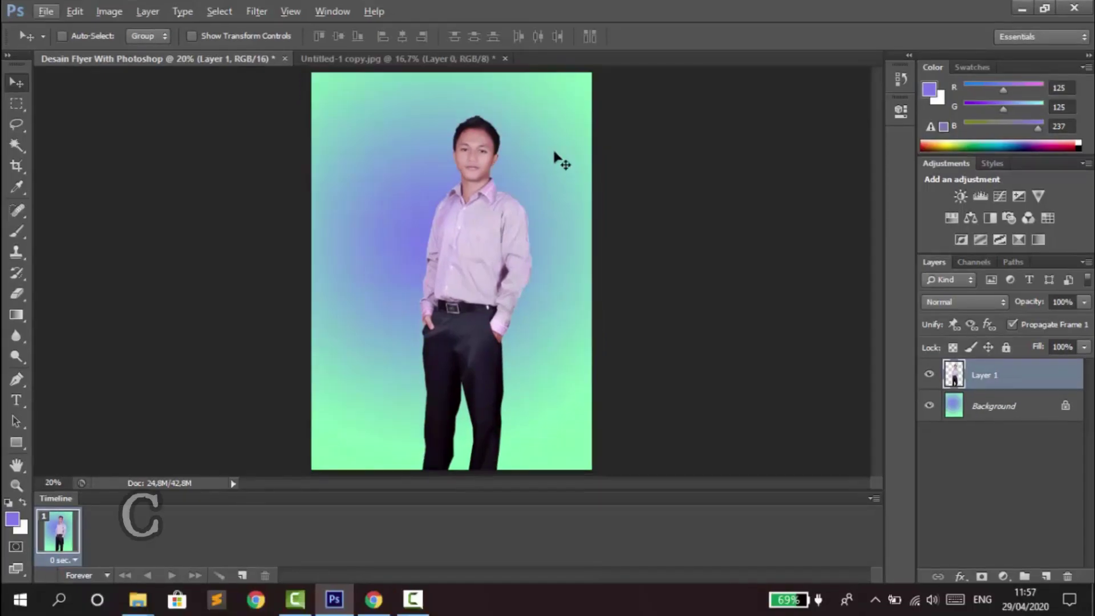
Enlarge the man slightly with Free Transform and reposition him so his legs run off the flyer's lower edge
{"action": "key", "text": "ctrl+t"}
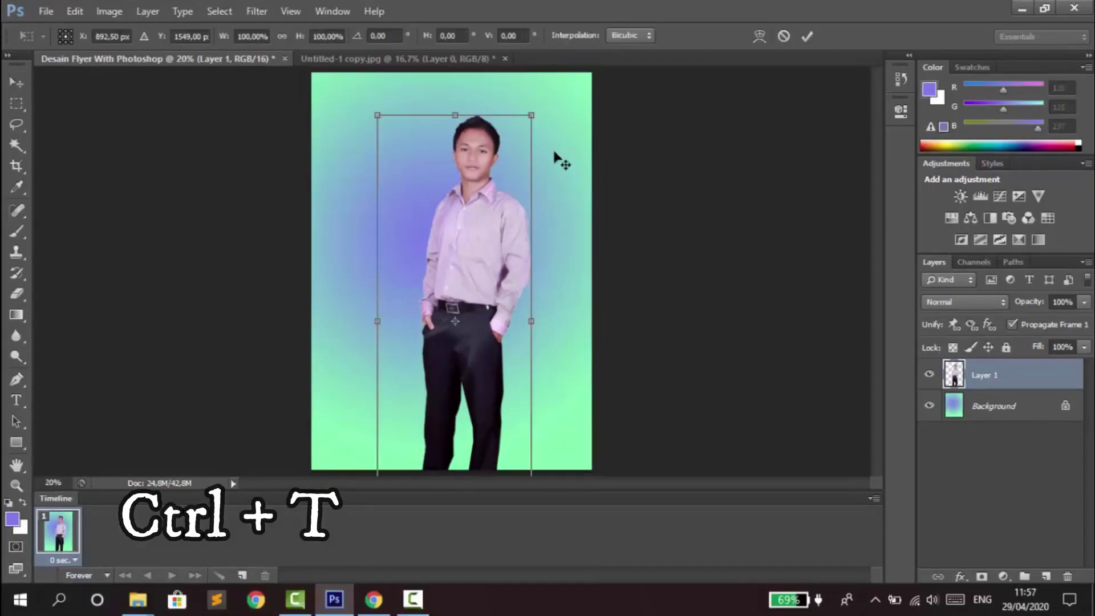
{"action": "left_click_drag", "start_coordinate": [533, 112], "coordinate": [542, 86]}
{"action": "left_click_drag", "start_coordinate": [495, 176], "coordinate": [485, 213]}
{"action": "left_click_drag", "start_coordinate": [542, 124], "coordinate": [551, 100]}
{"action": "mouse_move", "coordinate": [509, 162]}
{"action": "left_mouse_down"}
{"action": "mouse_move", "coordinate": [504, 192]}
{"action": "mouse_move", "coordinate": [500, 178]}
{"action": "left_mouse_up"}
{"action": "key", "text": "Return"}
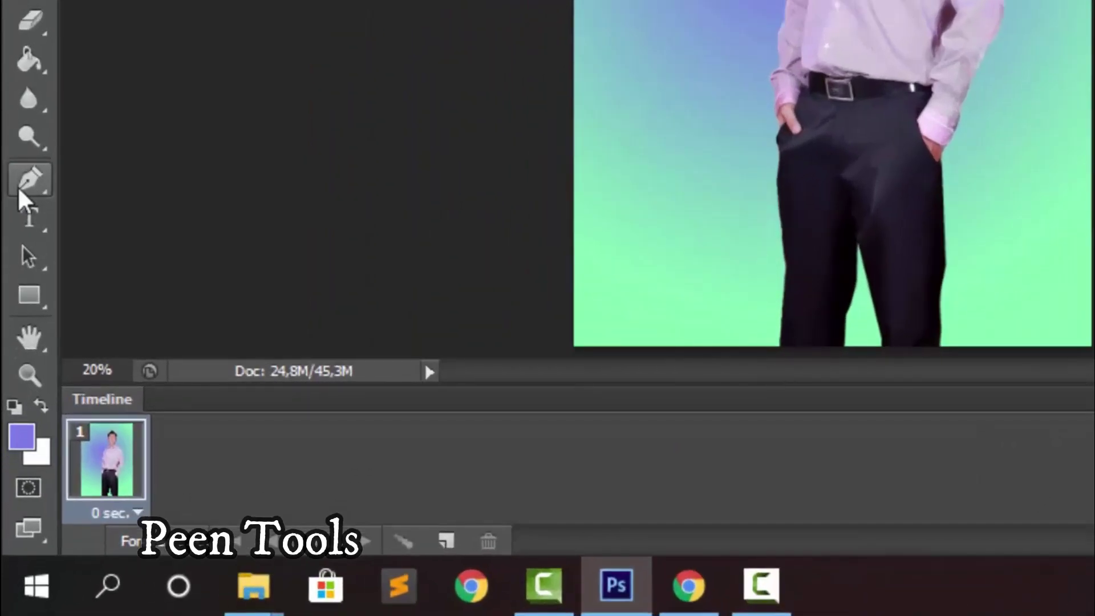
Draw a triangular Pen path over the flyer's lower right half, make it a shape layer and nudge it slightly down
{"action": "left_click", "coordinate": [16, 349]}
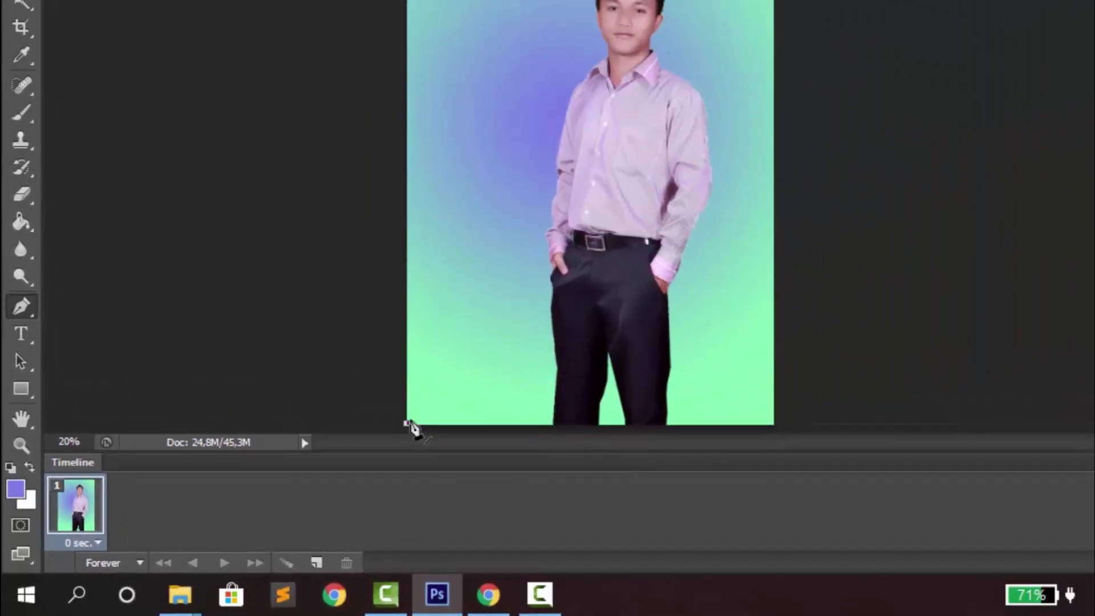
{"action": "left_click", "coordinate": [575, 345]}
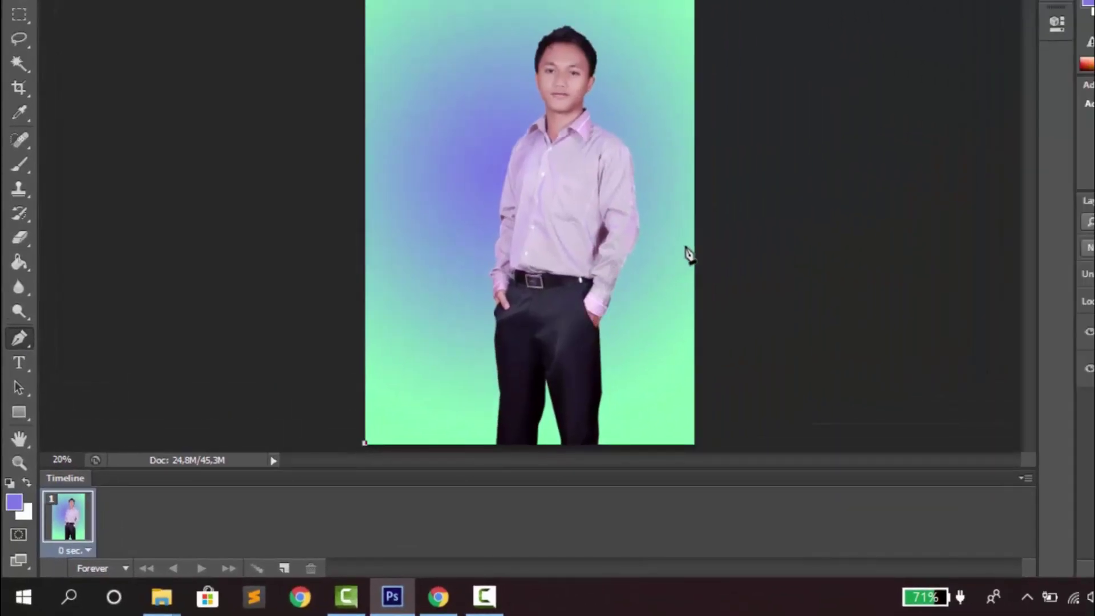
{"action": "left_click", "coordinate": [695, 236]}
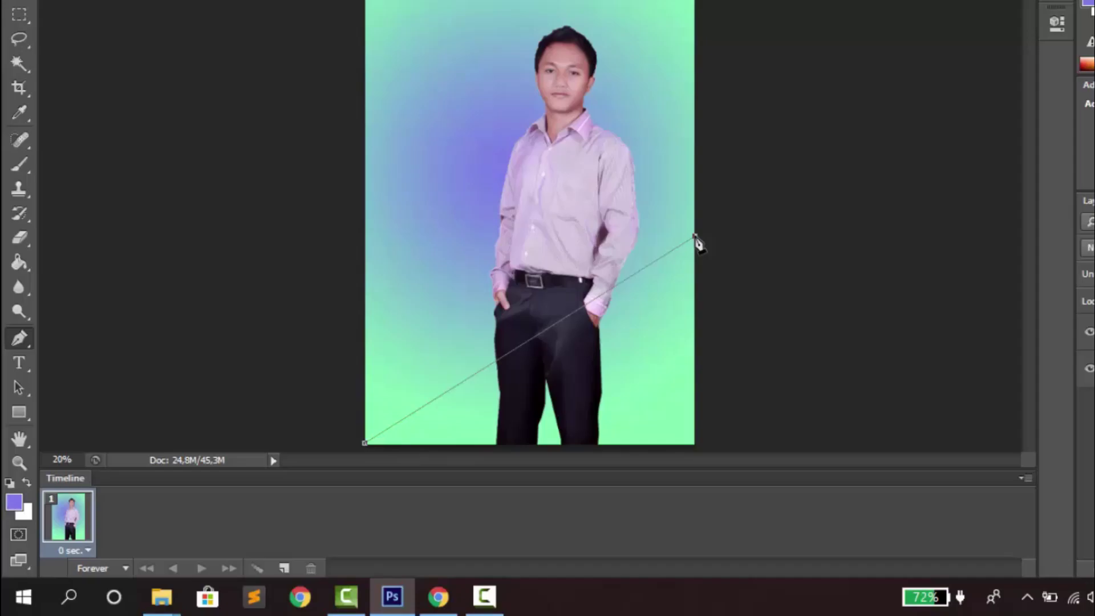
{"action": "left_click", "coordinate": [695, 449]}
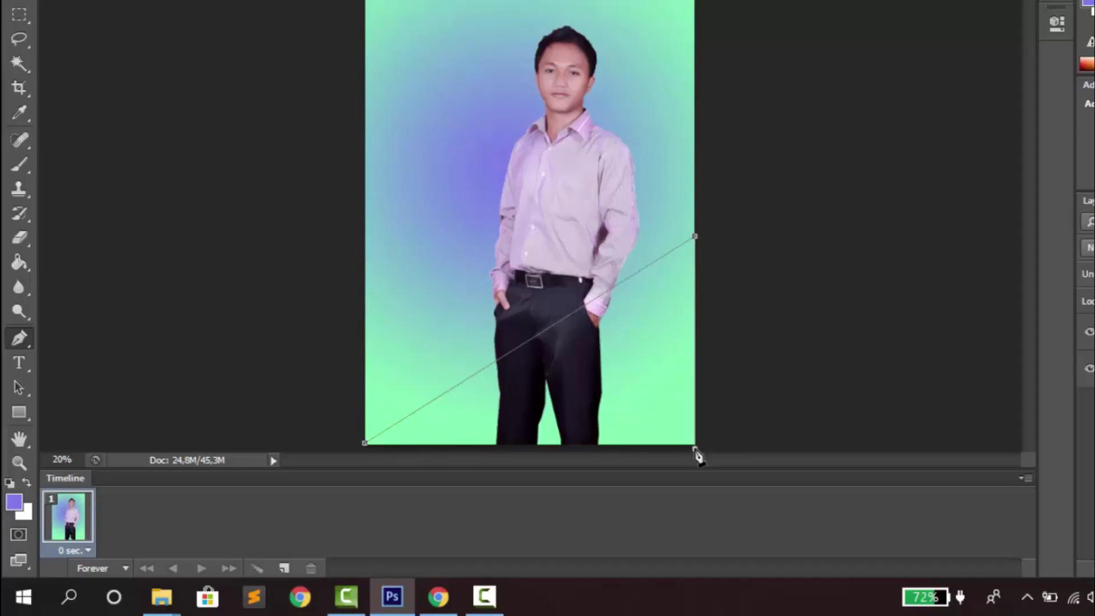
{"action": "left_click", "coordinate": [365, 443]}
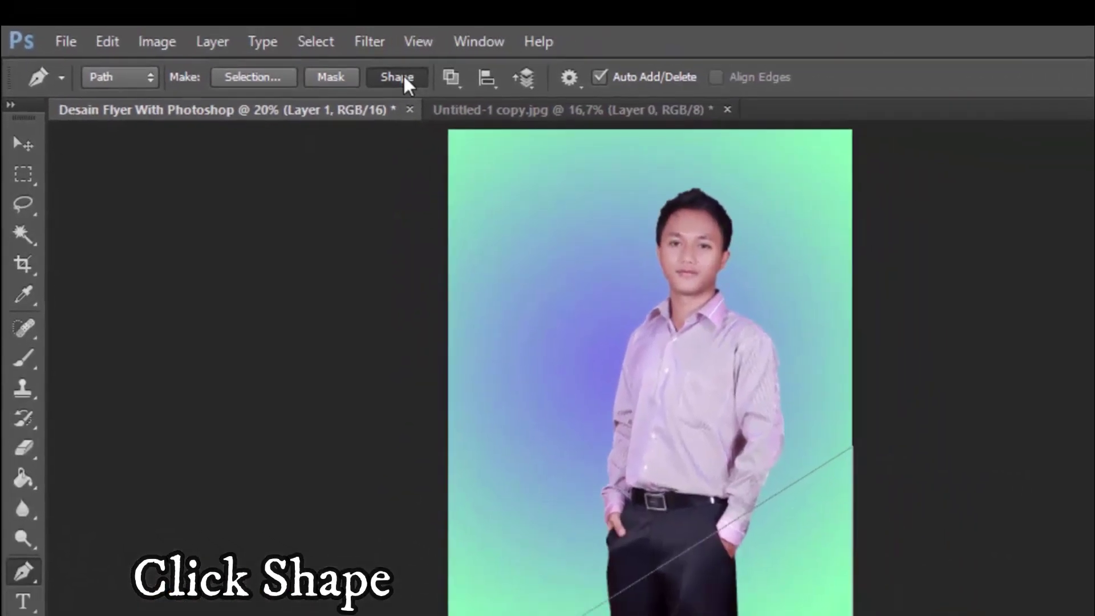
{"action": "left_click", "coordinate": [479, 89]}
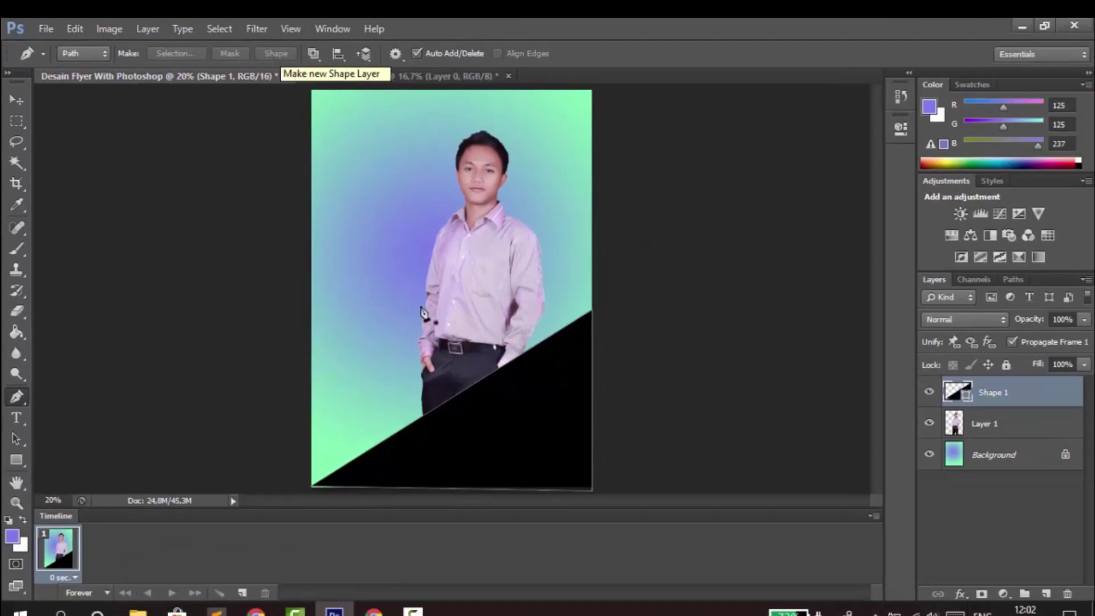
{"action": "left_click", "coordinate": [16, 103]}
{"action": "left_click_drag", "start_coordinate": [454, 433], "coordinate": [455, 444]}
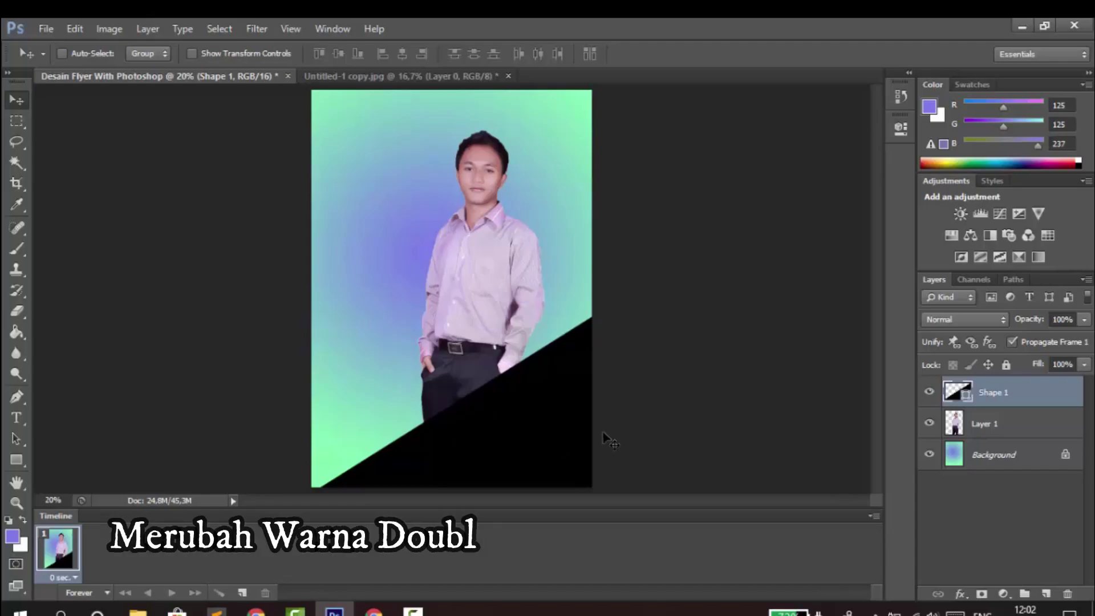
Recolour the black triangle over the flyer's lower right half to blue 3a2cf2
{"action": "double_click", "coordinate": [992, 393]}
{"action": "double_click", "coordinate": [956, 375]}
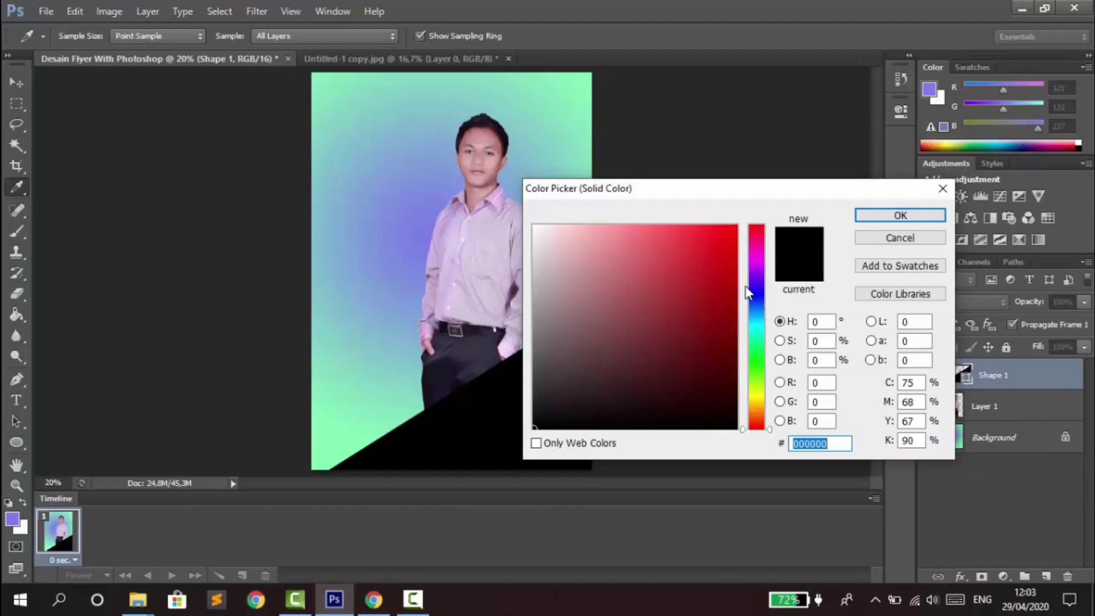
{"action": "left_click", "coordinate": [756, 273]}
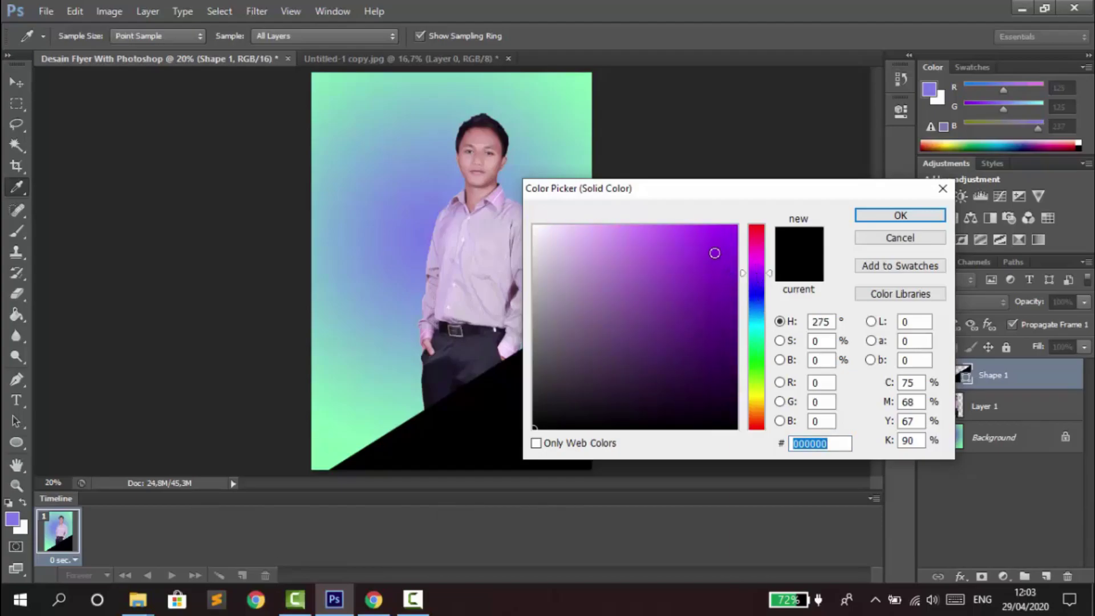
{"action": "left_click", "coordinate": [754, 291]}
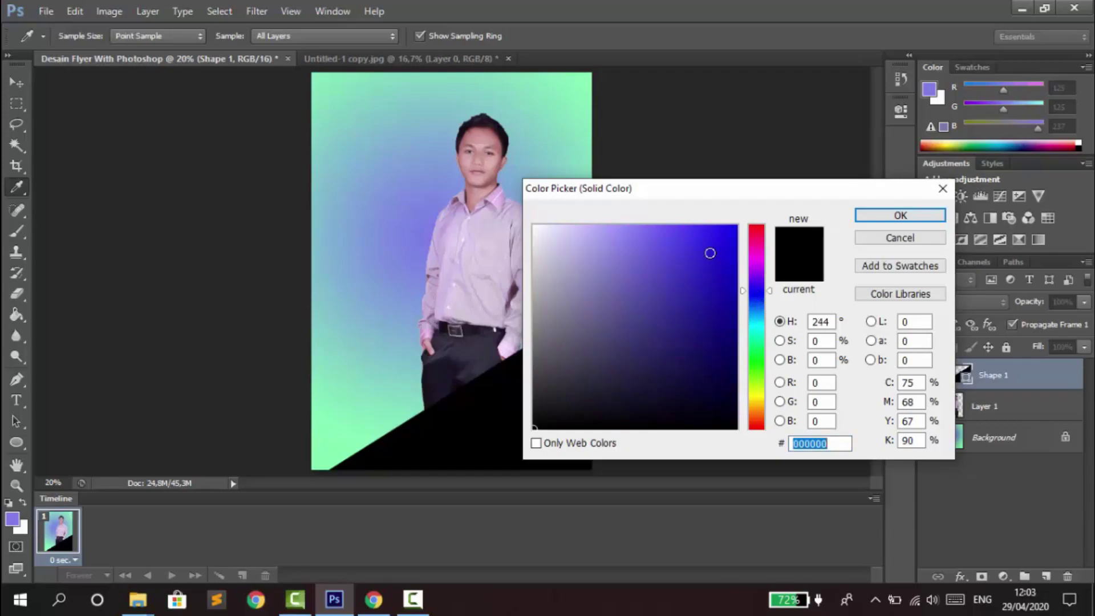
{"action": "left_click", "coordinate": [701, 235]}
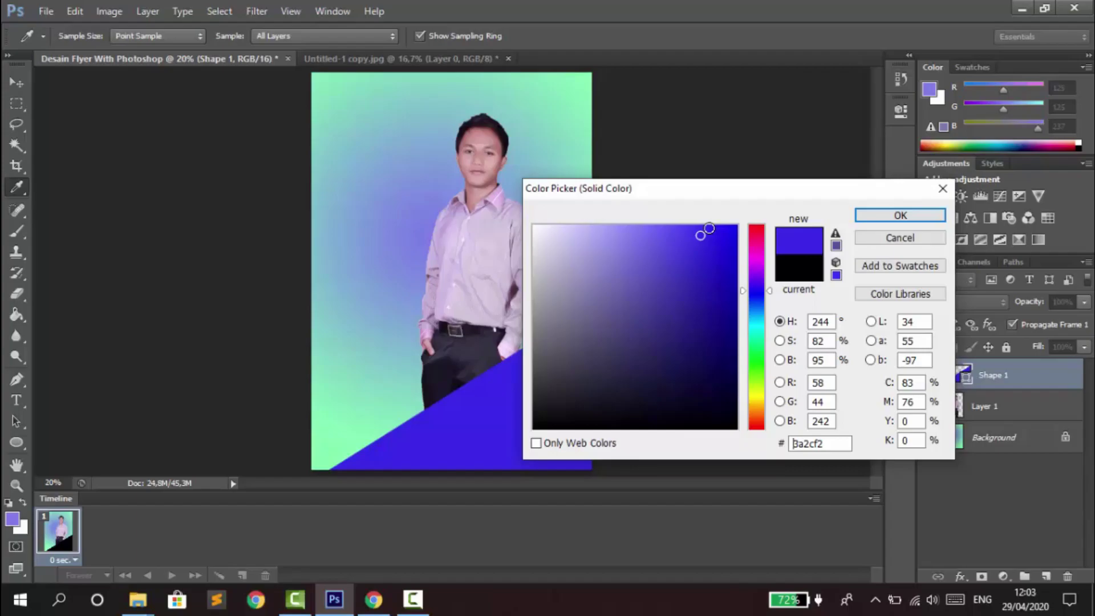
{"action": "left_click", "coordinate": [888, 217]}
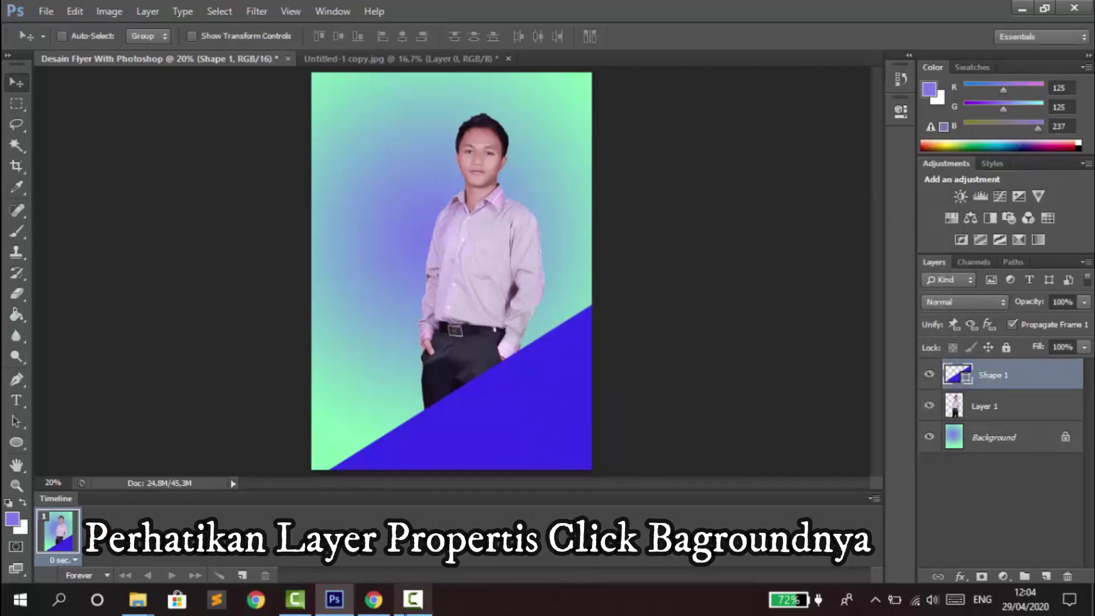
Draw a tall triangular Pen path along the flyer's left side, directly above the Background layer, and make it a shape layer
{"action": "key", "text": "p"}
{"action": "left_click", "coordinate": [984, 408]}
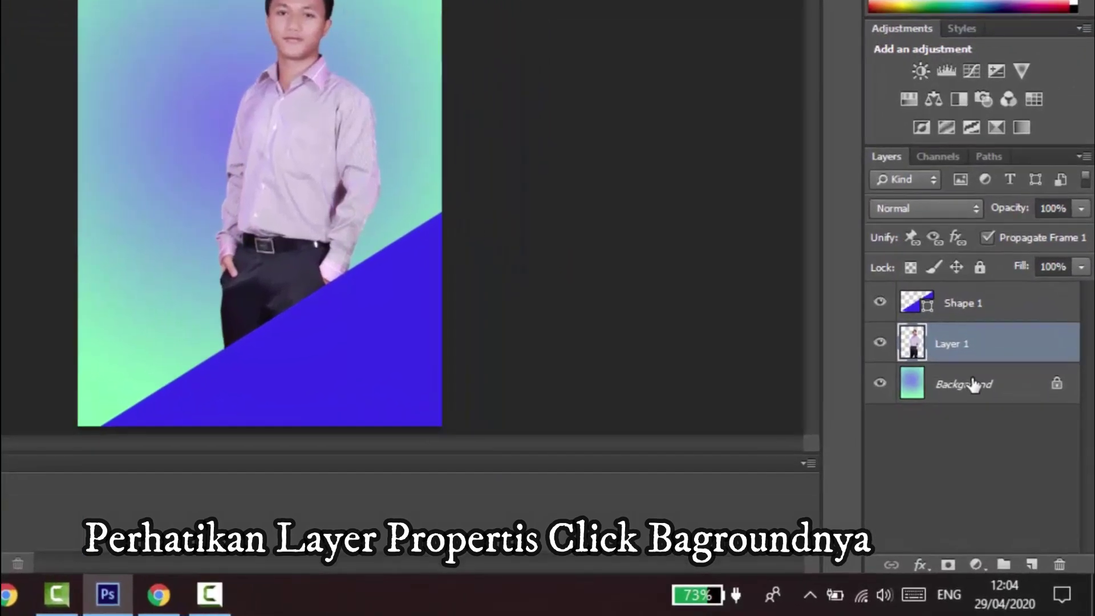
{"action": "left_click", "coordinate": [993, 437]}
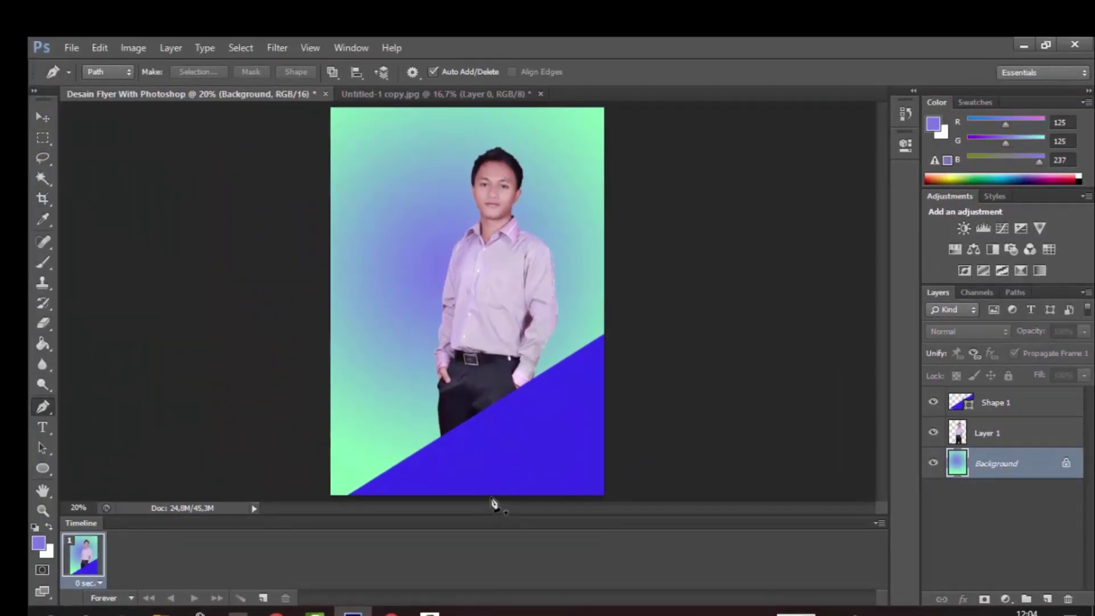
{"action": "left_click", "coordinate": [494, 503]}
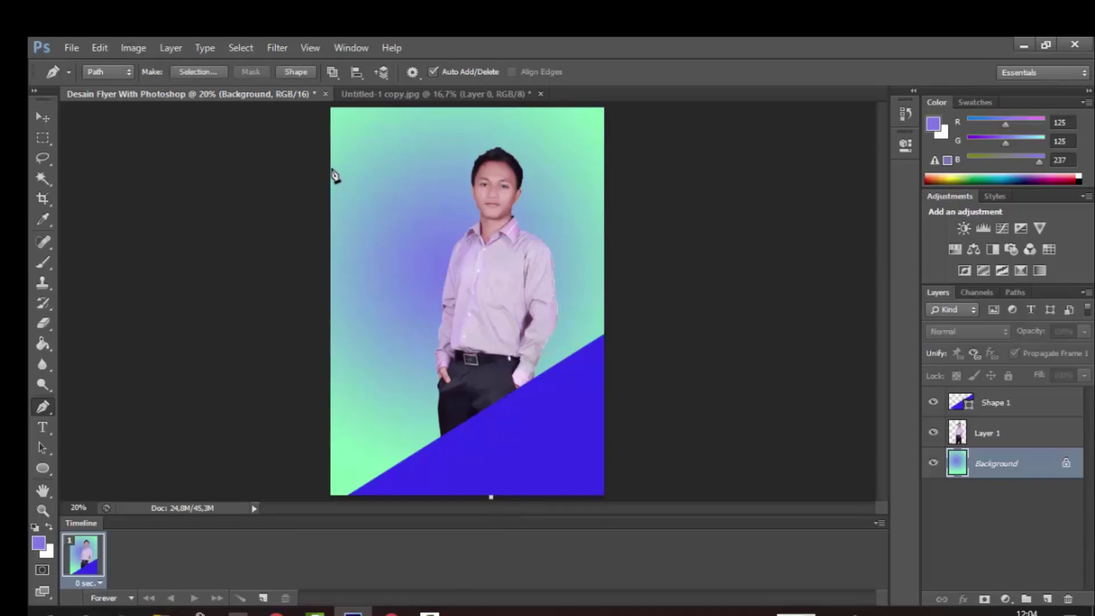
{"action": "left_click", "coordinate": [332, 170]}
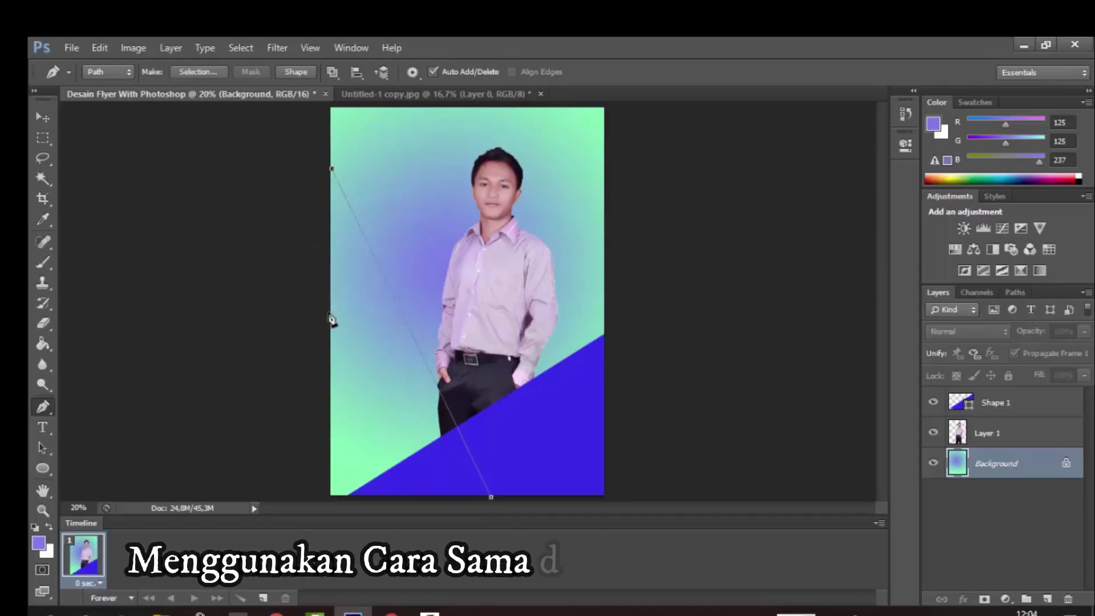
{"action": "left_click", "coordinate": [331, 497]}
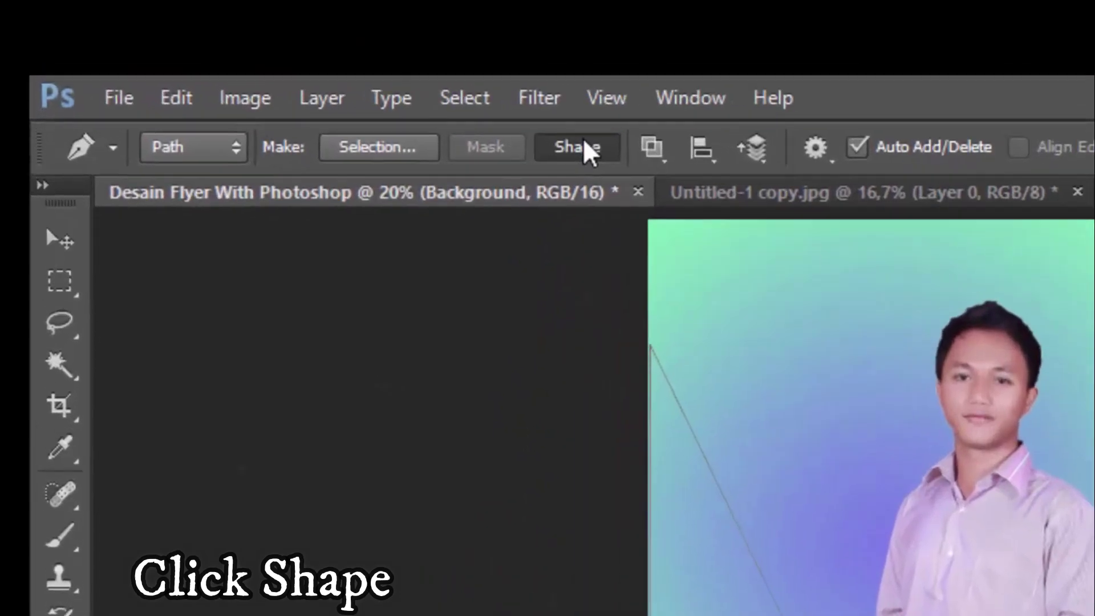
{"action": "left_click", "coordinate": [587, 150]}
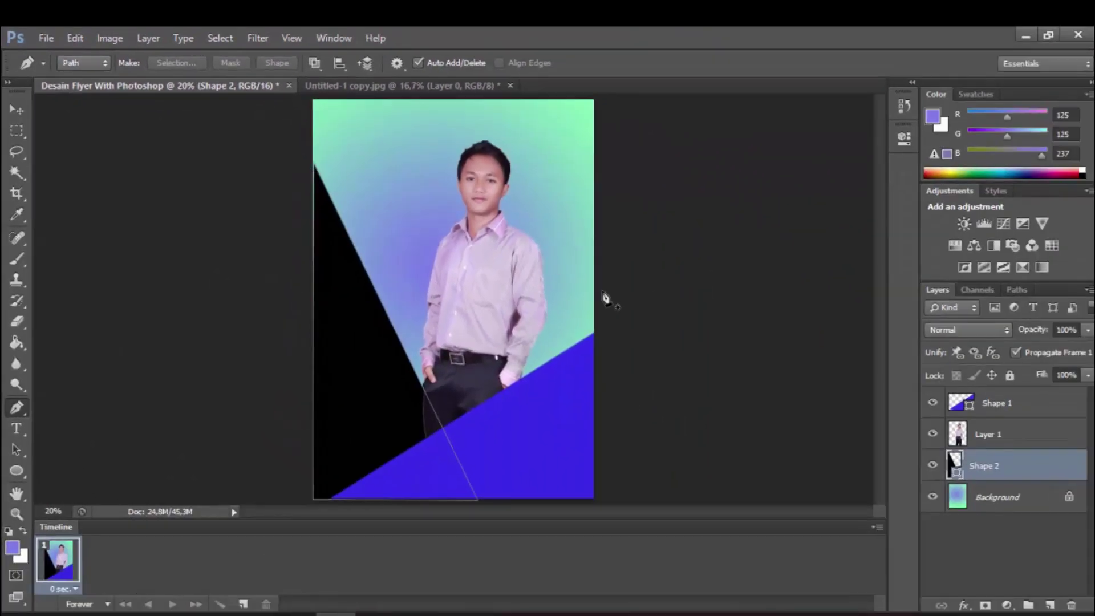
Enlarge the black left triangle with Free Transform to 146% width and 110.52% height, letting it overrun the page's left and lower edges
{"action": "left_click", "coordinate": [16, 109]}
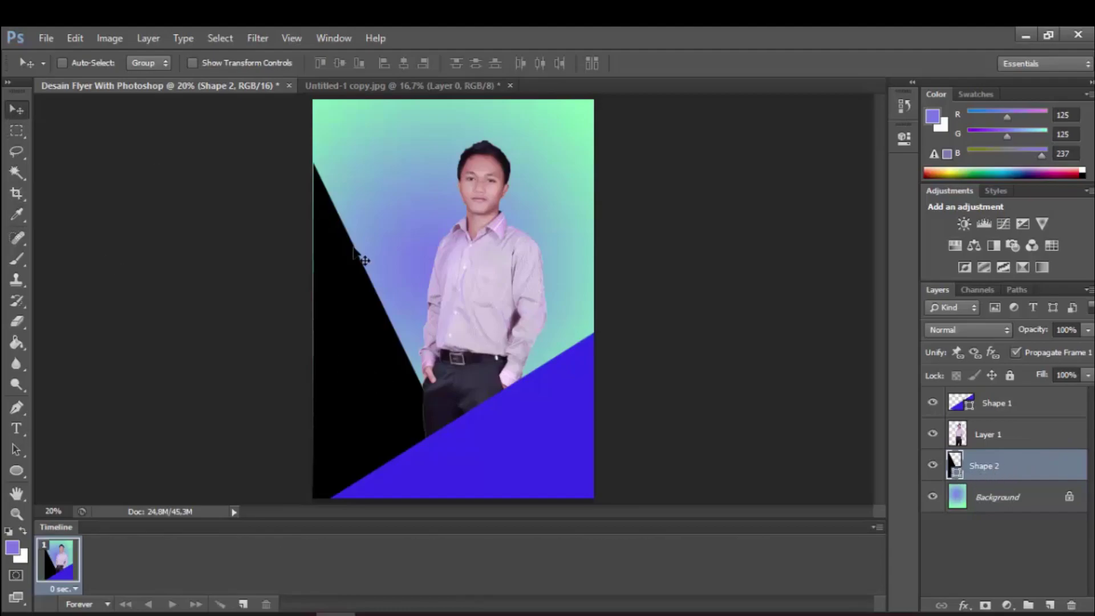
{"action": "key", "text": "ctrl+t"}
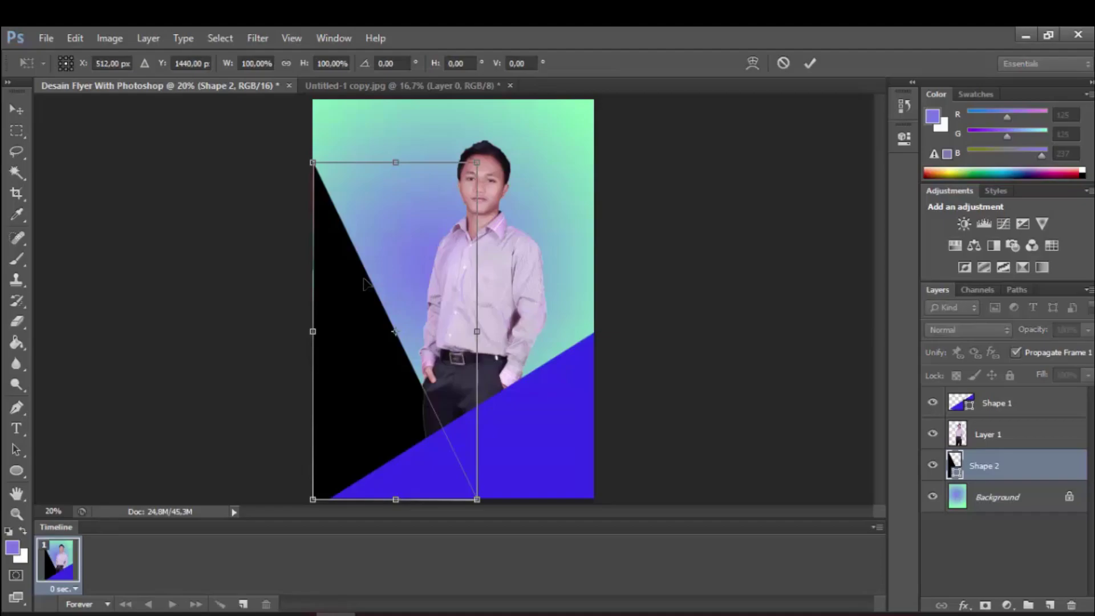
{"action": "left_click_drag", "start_coordinate": [312, 500], "coordinate": [307, 512]}
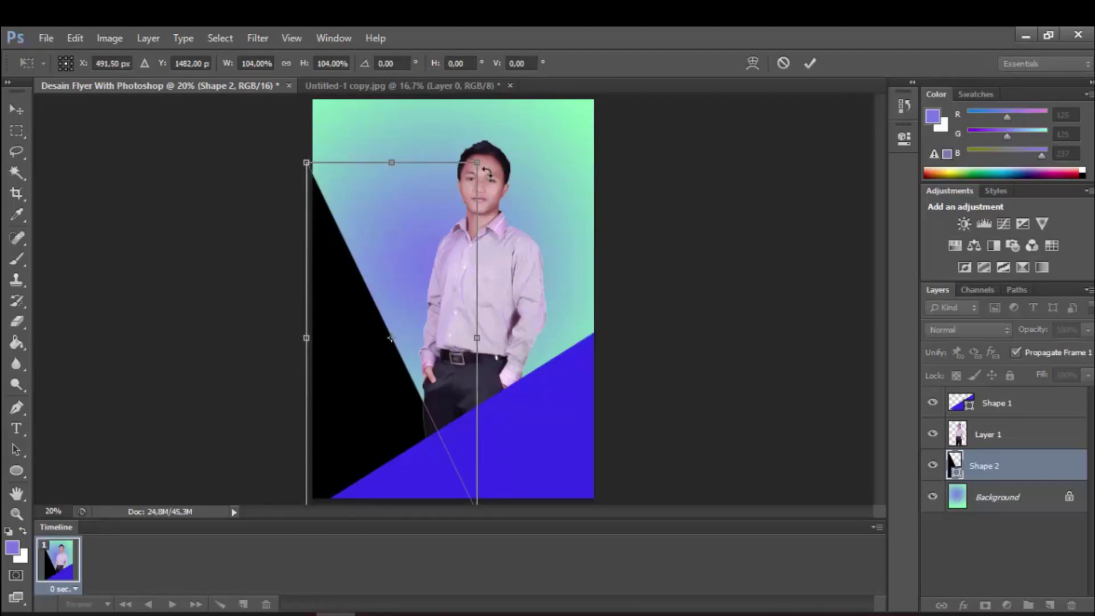
{"action": "left_click_drag", "start_coordinate": [478, 162], "coordinate": [489, 140]}
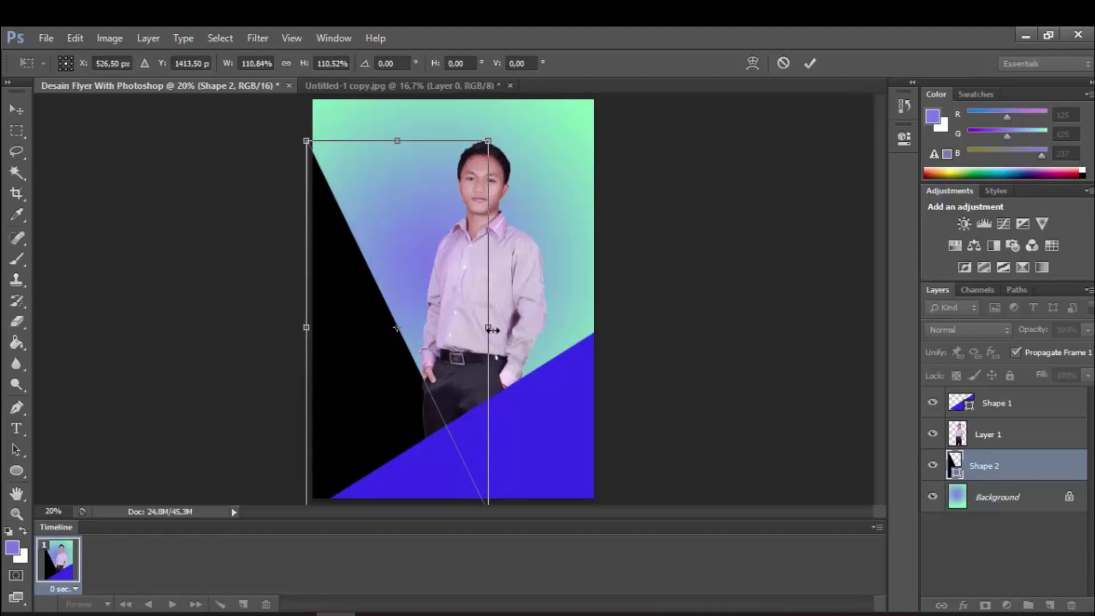
{"action": "left_click_drag", "start_coordinate": [492, 325], "coordinate": [532, 316]}
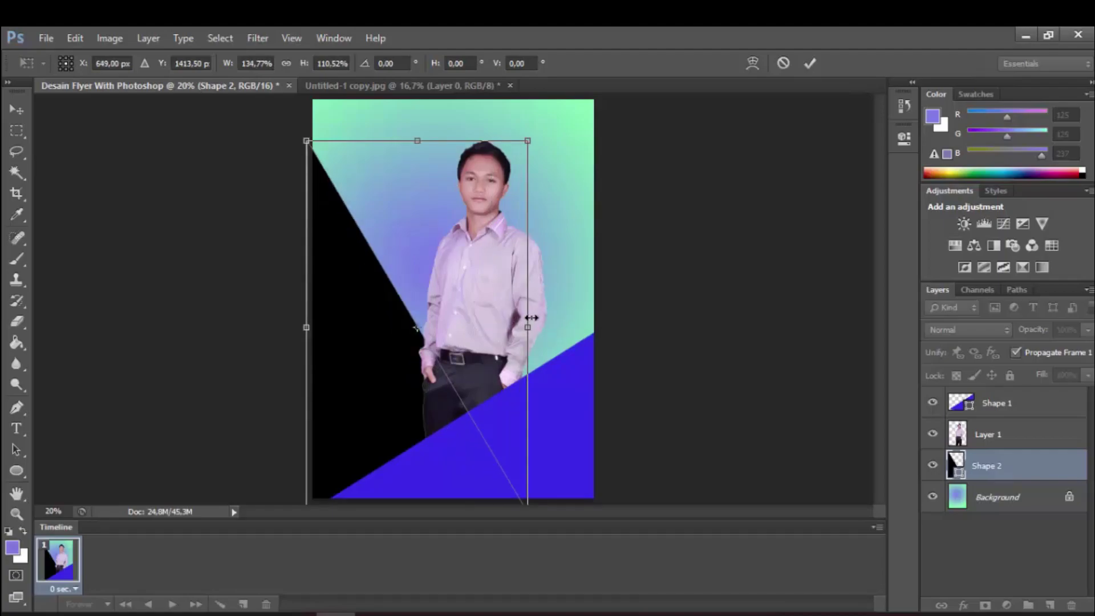
{"action": "left_click_drag", "start_coordinate": [541, 327], "coordinate": [575, 327]}
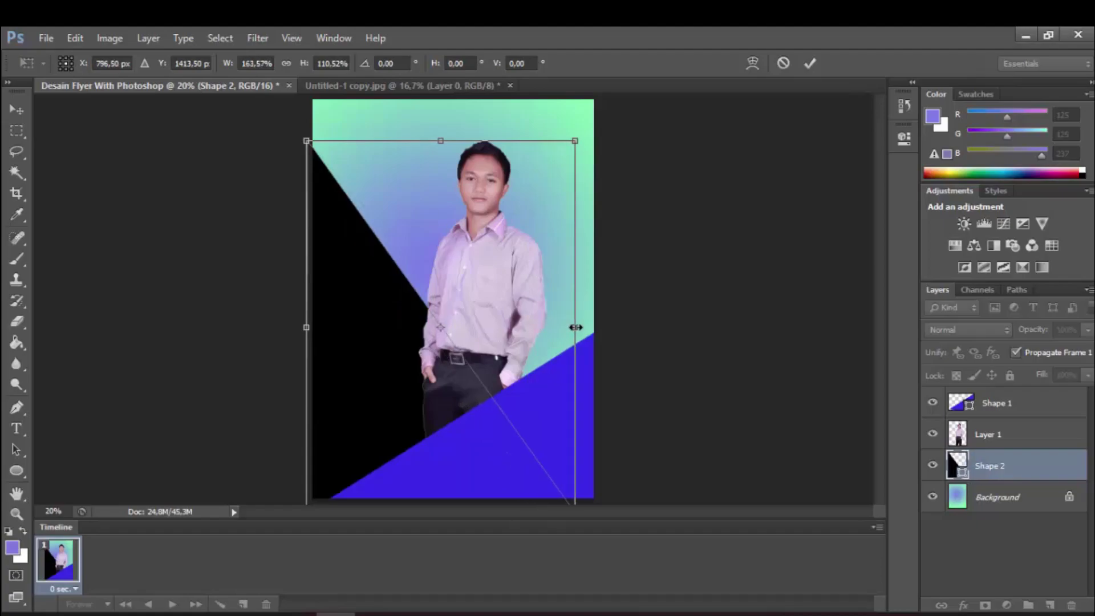
{"action": "left_click_drag", "start_coordinate": [573, 329], "coordinate": [540, 339]}
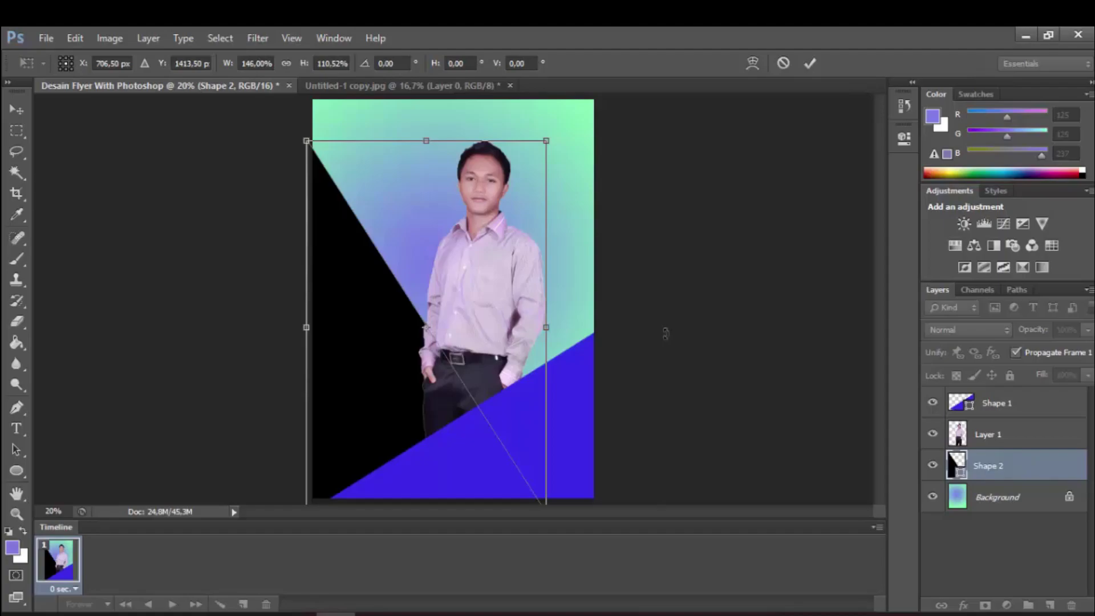
{"action": "key", "text": "Return"}
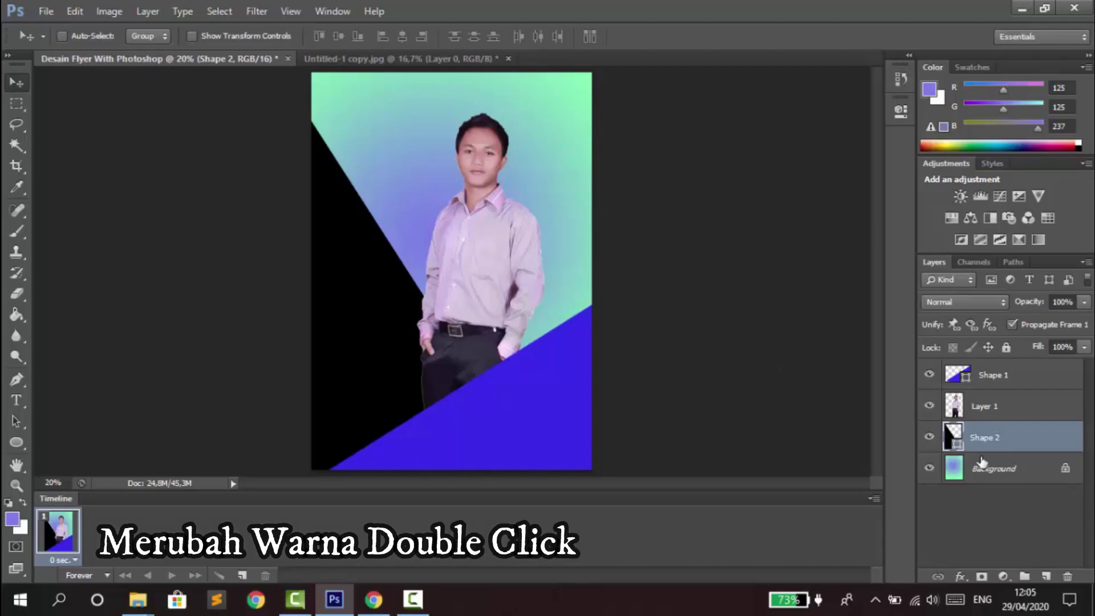
Recolour the tall left triangle to cyan blue 00b2f4
{"action": "double_click", "coordinate": [954, 437]}
{"action": "type", "text": "2ab8ed"}
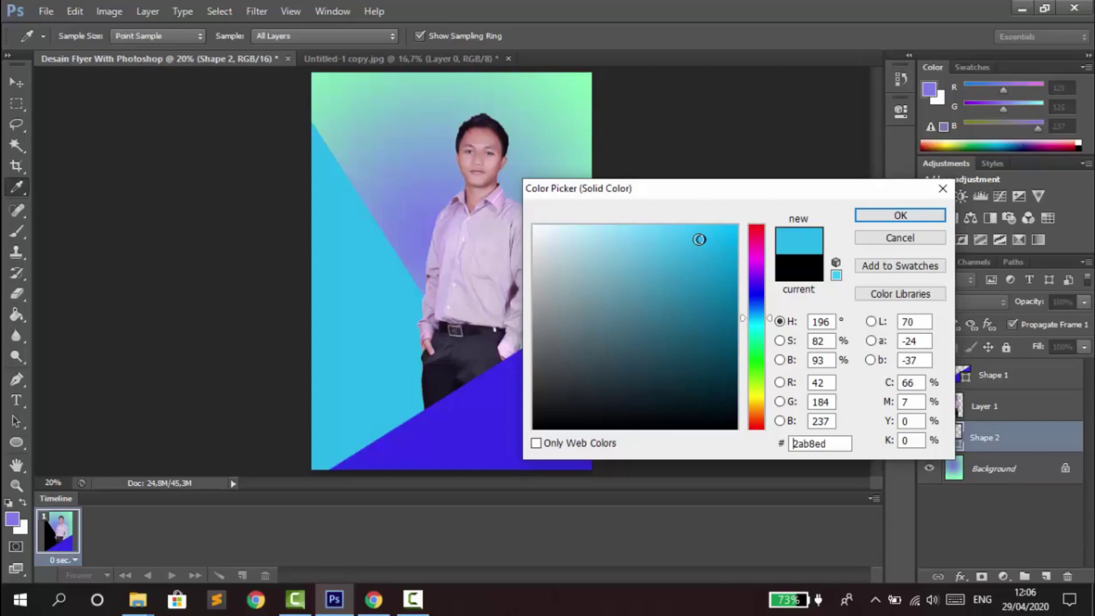
{"action": "left_click", "coordinate": [736, 234]}
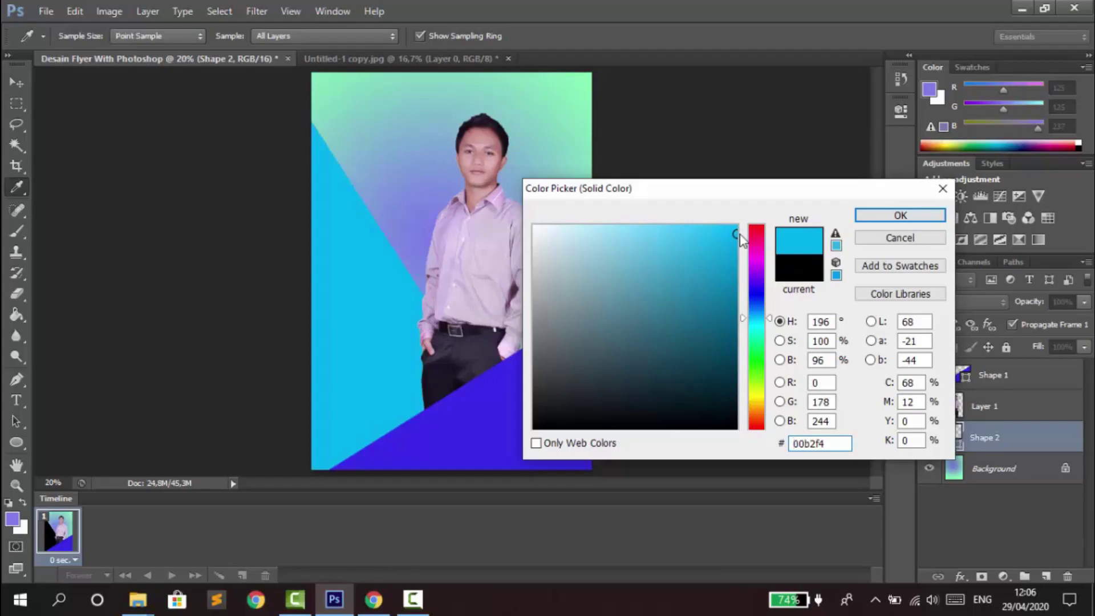
{"action": "left_click", "coordinate": [882, 215]}
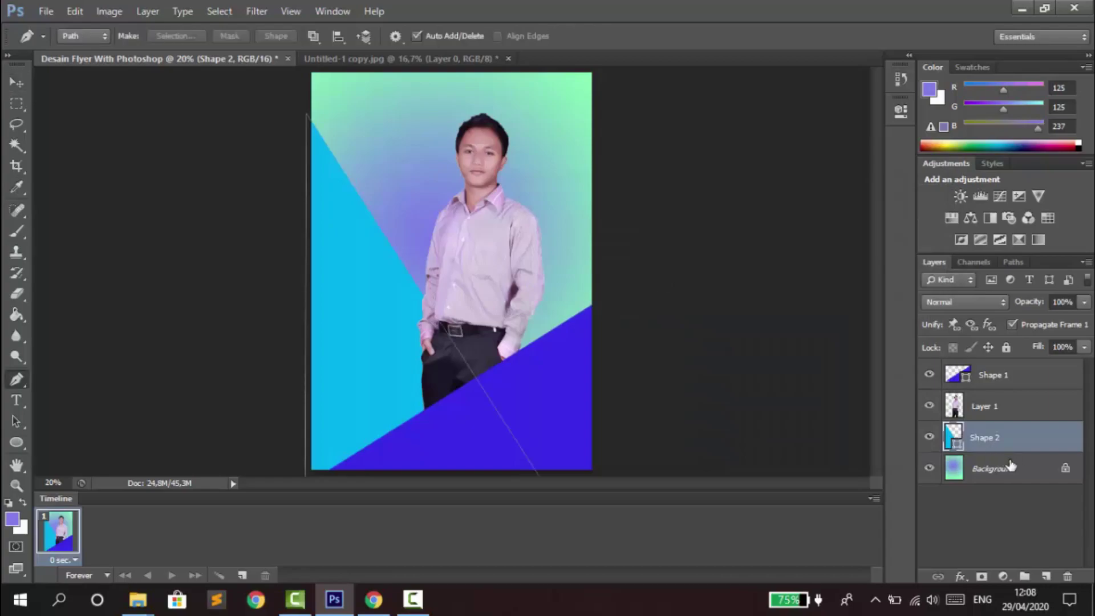
Draw a small triangular Pen path in the flyer's upper right corner, directly above the Background layer, and make it a shape layer
{"action": "left_click", "coordinate": [1015, 469]}
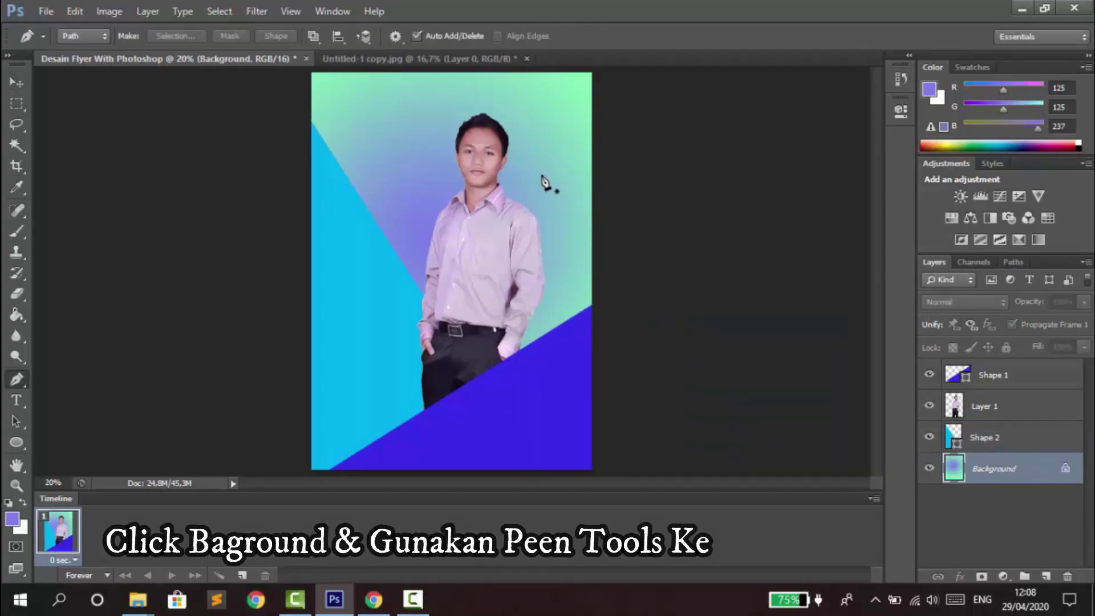
{"action": "left_click", "coordinate": [592, 133]}
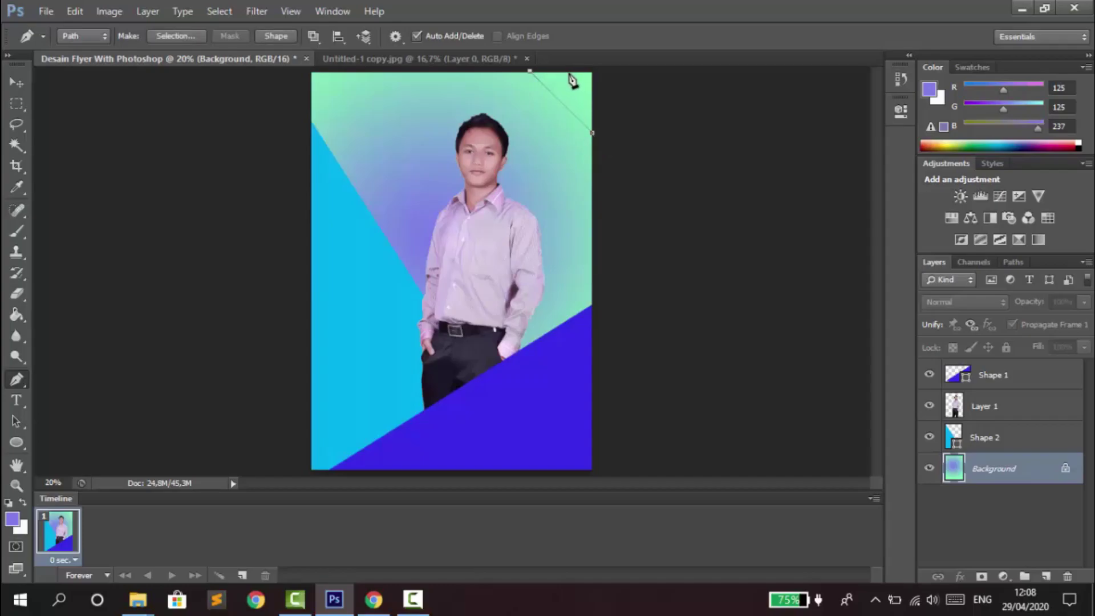
{"action": "left_click", "coordinate": [592, 72]}
{"action": "left_click", "coordinate": [277, 37]}
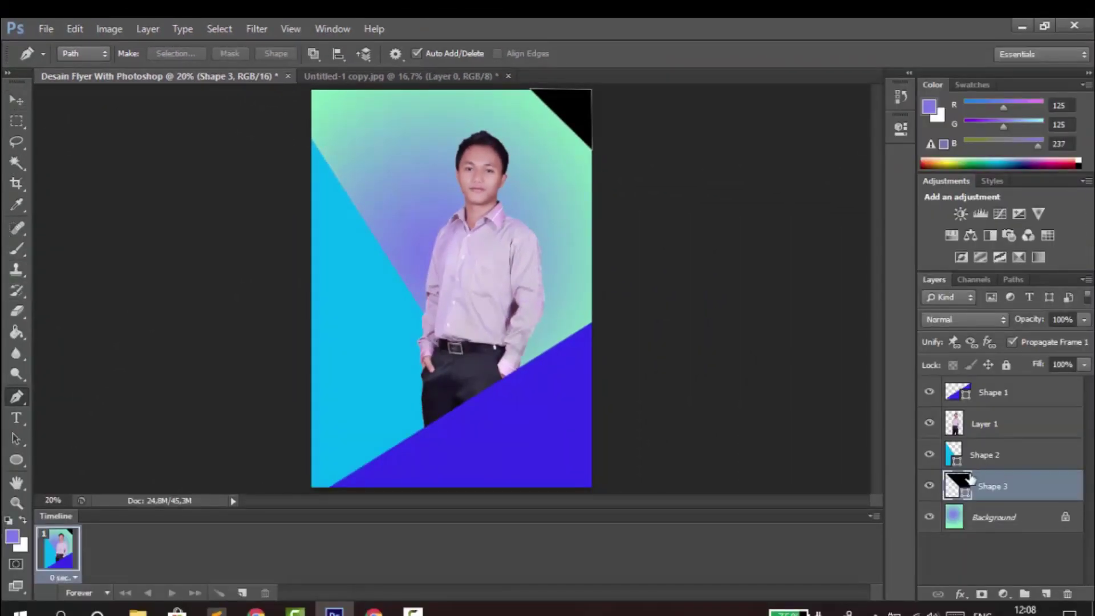
Recolour the small upper right corner triangle to mint green 25f5a0
{"action": "double_click", "coordinate": [970, 484]}
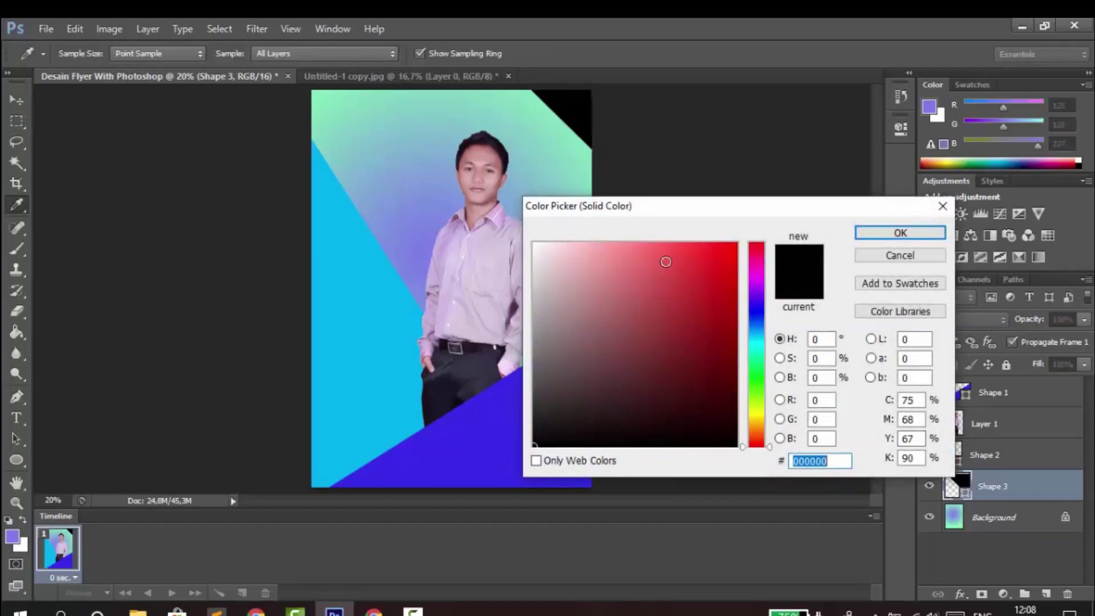
{"action": "left_click", "coordinate": [757, 362]}
{"action": "left_click", "coordinate": [756, 339]}
{"action": "left_click", "coordinate": [759, 354]}
{"action": "left_click", "coordinate": [758, 342]}
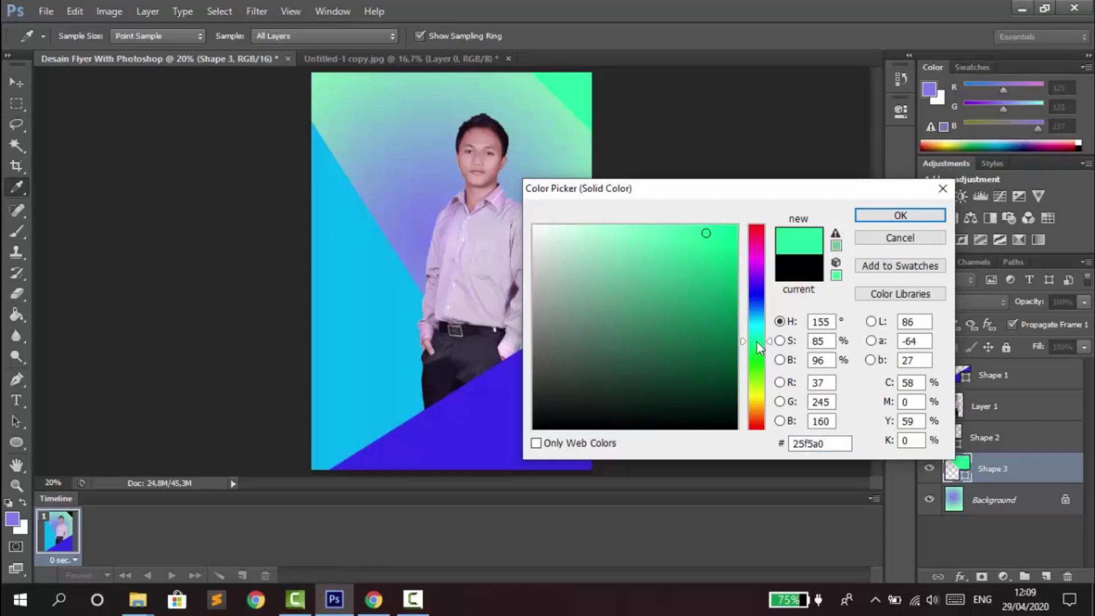
{"action": "left_click", "coordinate": [907, 216]}
Duplicate the green corner triangle's layer within the same document, keeping the suggested name
{"action": "right_click", "coordinate": [947, 535]}
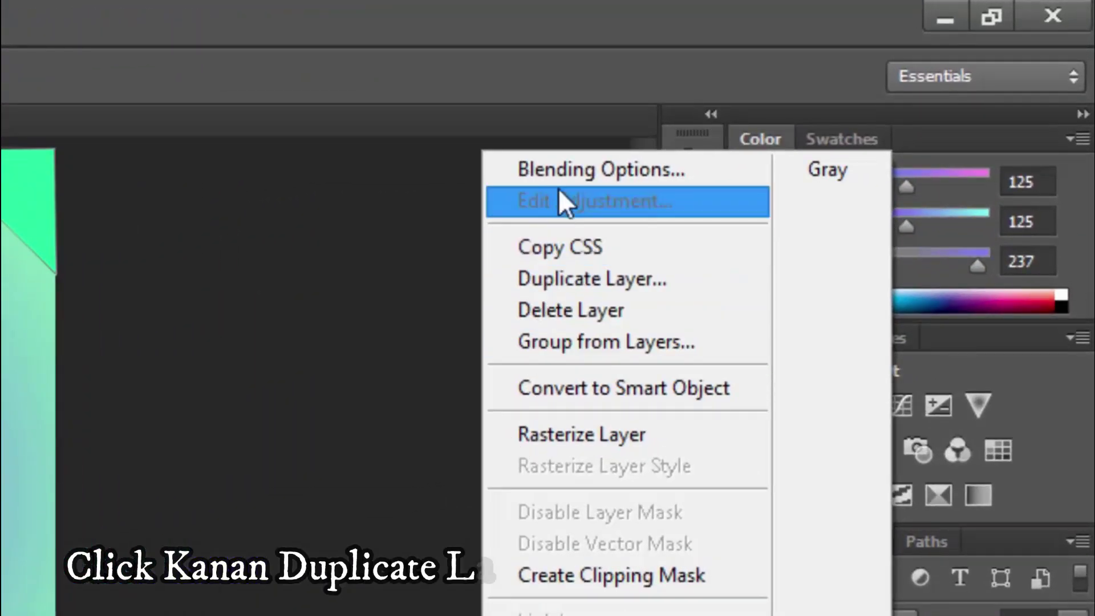
{"action": "left_click", "coordinate": [737, 197]}
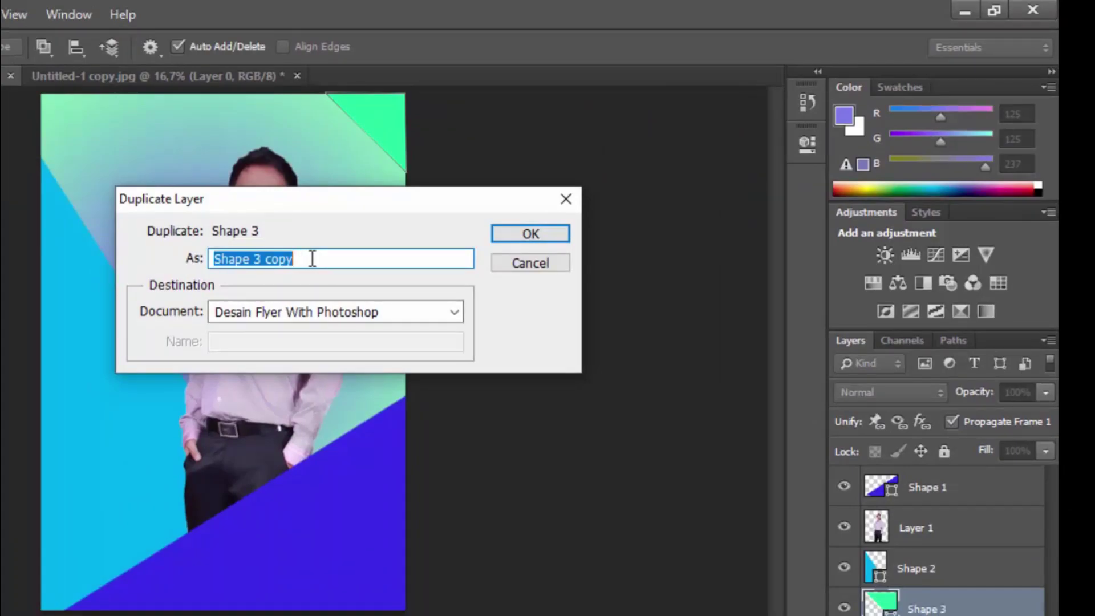
{"action": "left_click", "coordinate": [531, 233]}
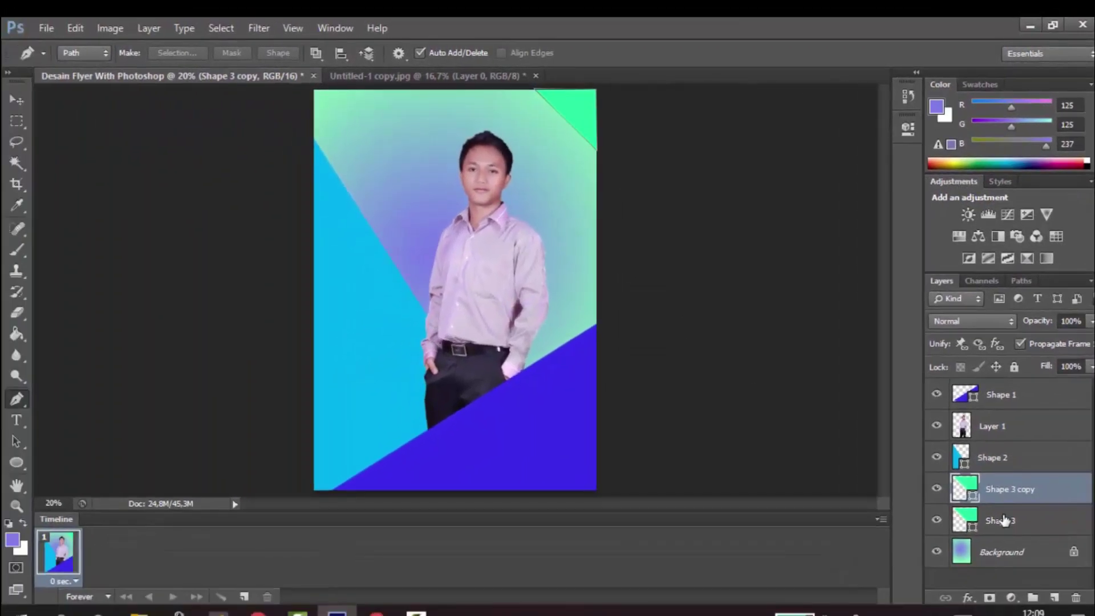
Select the duplicated corner triangle and offset it slightly from the original toward the page's upper right corner
{"action": "left_click", "coordinate": [1004, 520]}
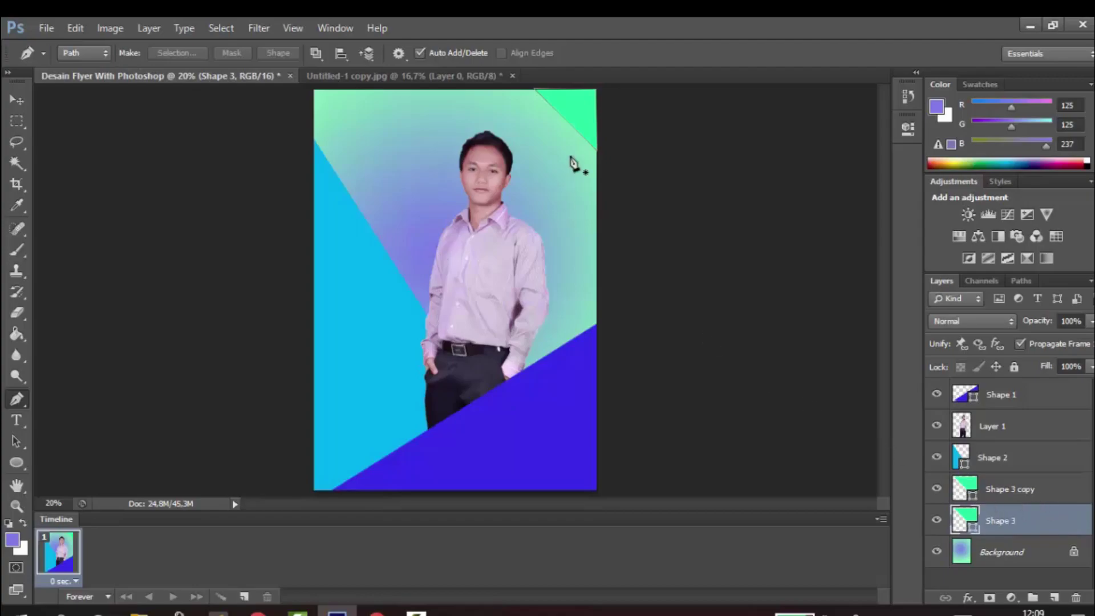
{"action": "left_click", "coordinate": [986, 489]}
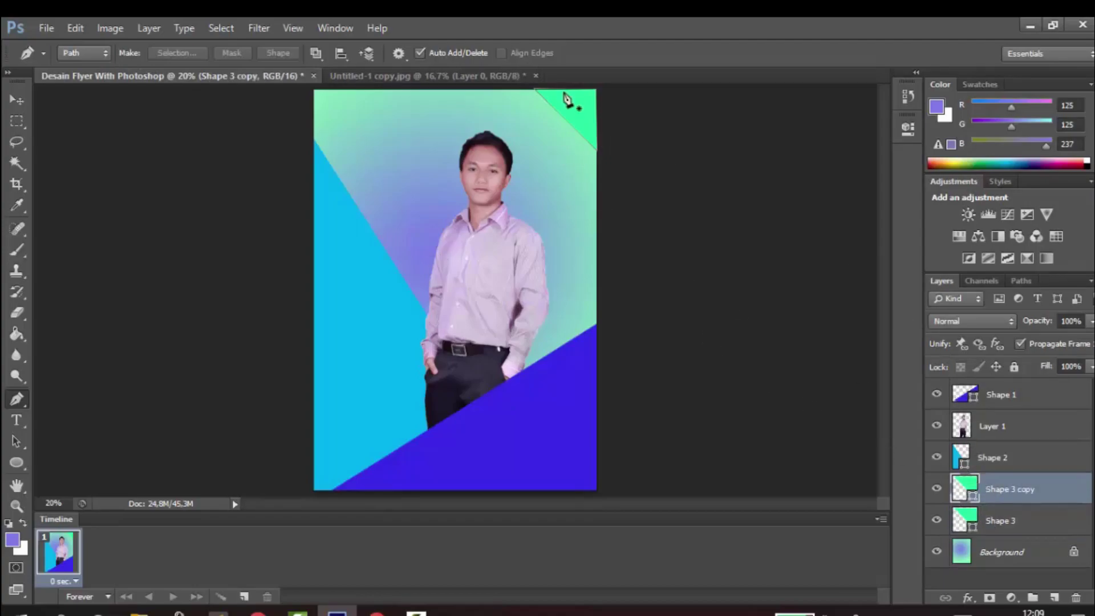
{"action": "left_click", "coordinate": [15, 100]}
{"action": "mouse_move", "coordinate": [576, 100]}
{"action": "left_mouse_down"}
{"action": "mouse_move", "coordinate": [589, 104]}
{"action": "mouse_move", "coordinate": [550, 122]}
{"action": "mouse_move", "coordinate": [584, 111]}
{"action": "mouse_move", "coordinate": [580, 98]}
{"action": "mouse_move", "coordinate": [577, 110]}
{"action": "left_mouse_up"}
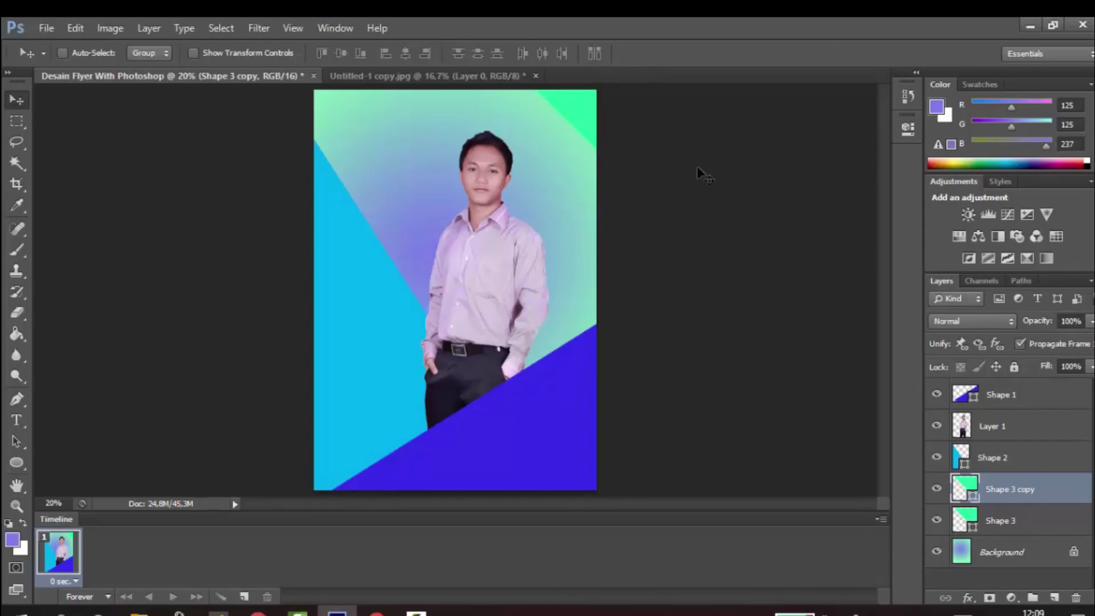
Recolour the duplicated upper right corner triangle to olive grey 888567
{"action": "double_click", "coordinate": [972, 492]}
{"action": "left_click", "coordinate": [574, 339]}
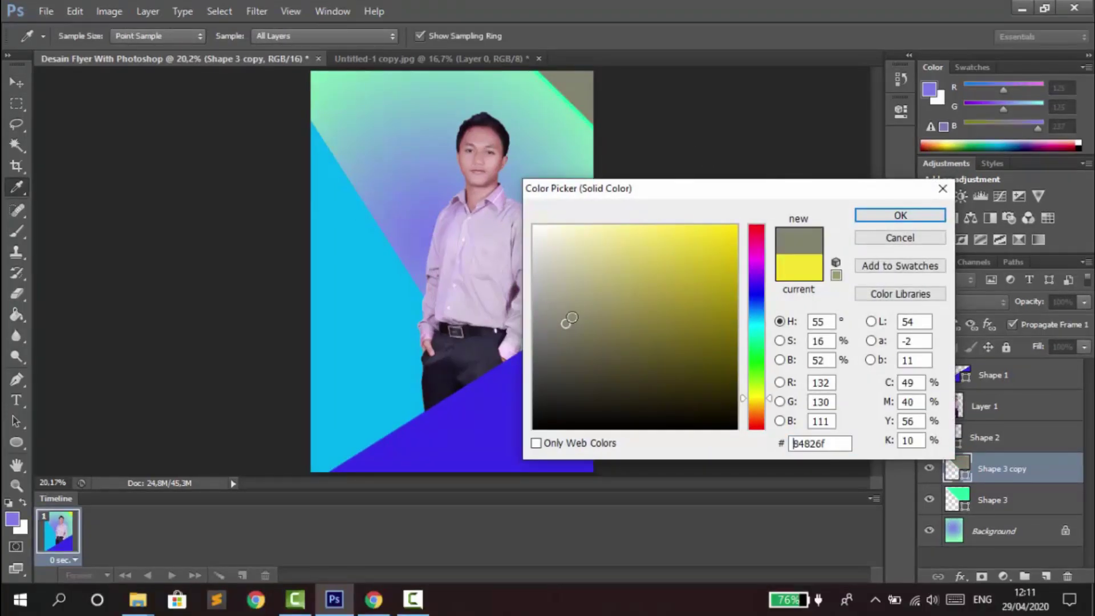
{"action": "left_click", "coordinate": [581, 321]}
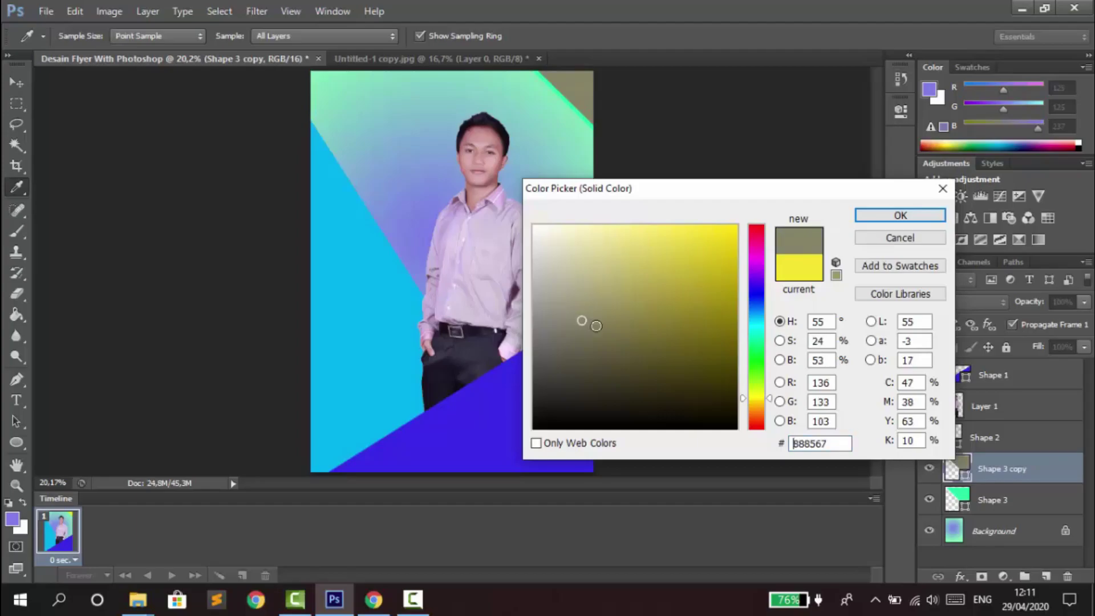
{"action": "left_click", "coordinate": [896, 216]}
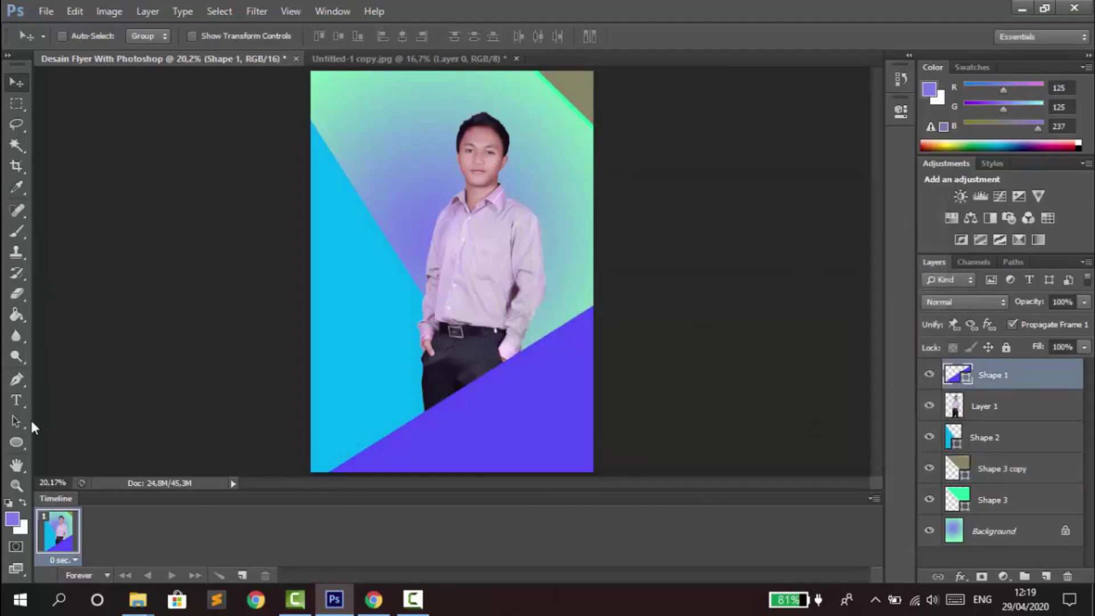
Draw a horizontal rectangle shape about 530 by 145 px at the flyer's left edge, level with the man's chest
{"action": "right_click", "coordinate": [22, 446]}
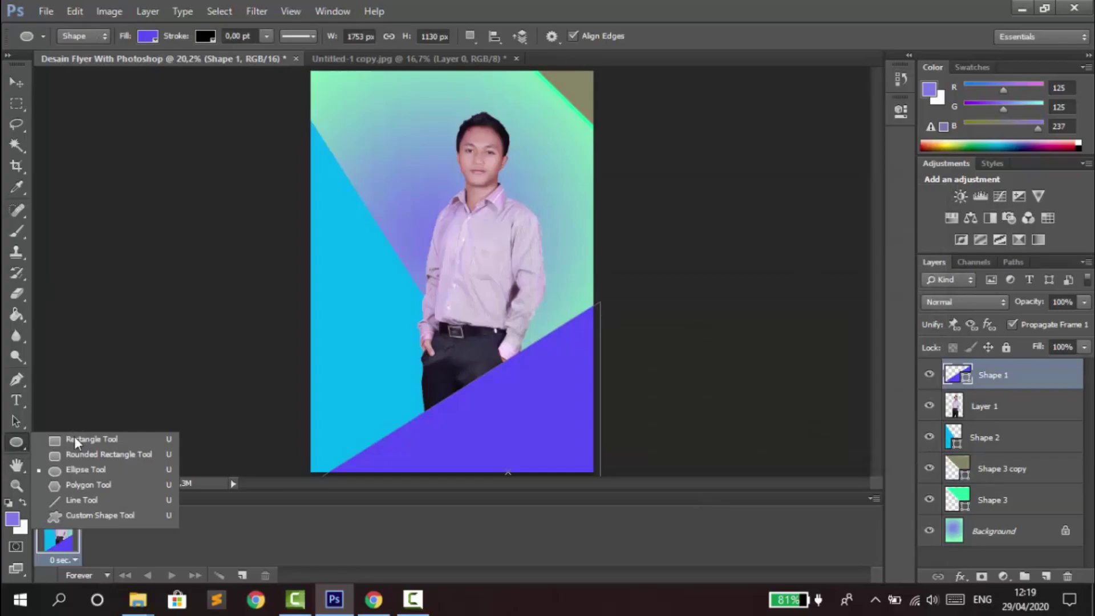
{"action": "left_click", "coordinate": [76, 444]}
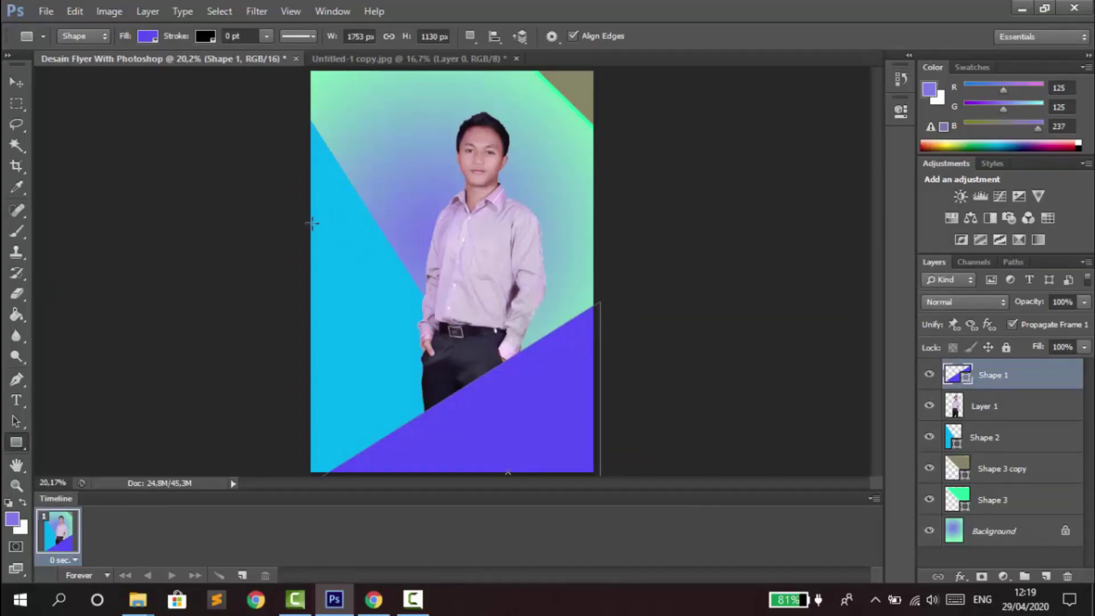
{"action": "left_click_drag", "start_coordinate": [309, 205], "coordinate": [396, 229]}
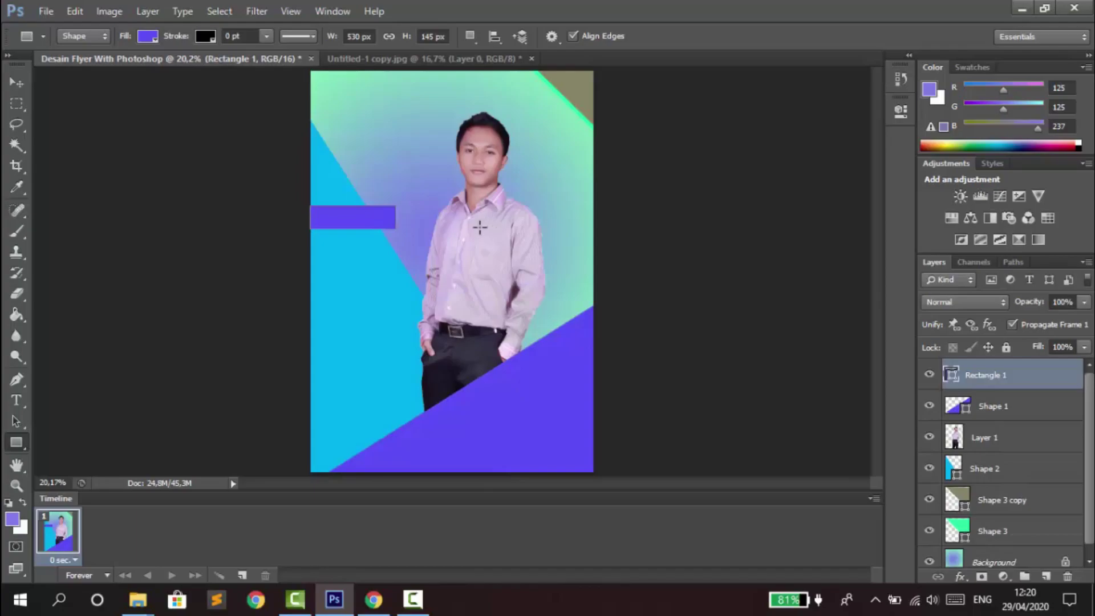
Recolour the new rectangle at the flyer's left edge to dark red ca0021
{"action": "left_click", "coordinate": [16, 83]}
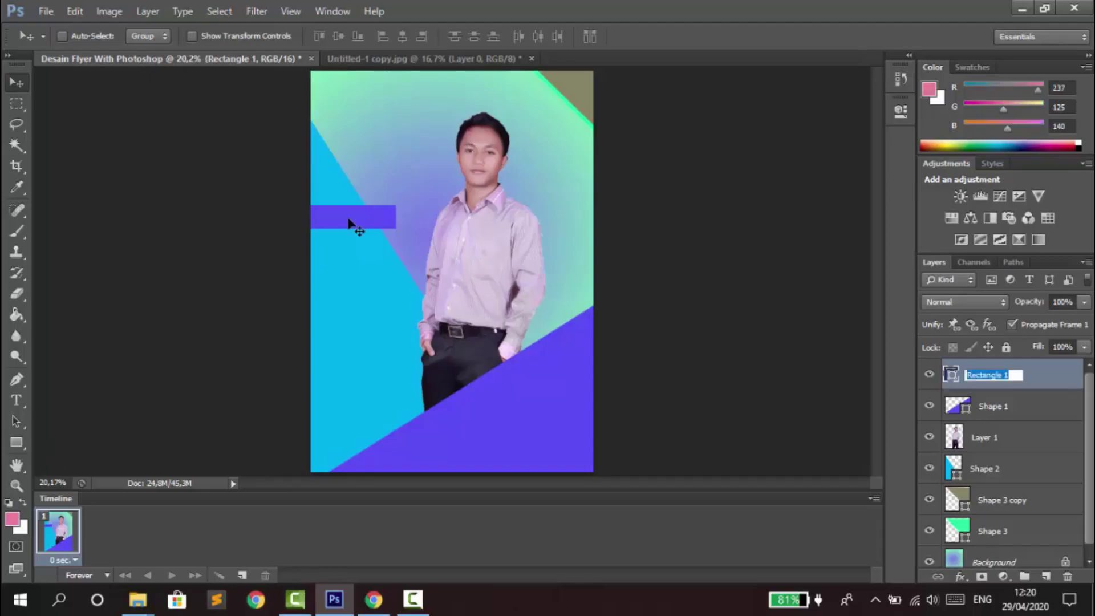
{"action": "double_click", "coordinate": [951, 377]}
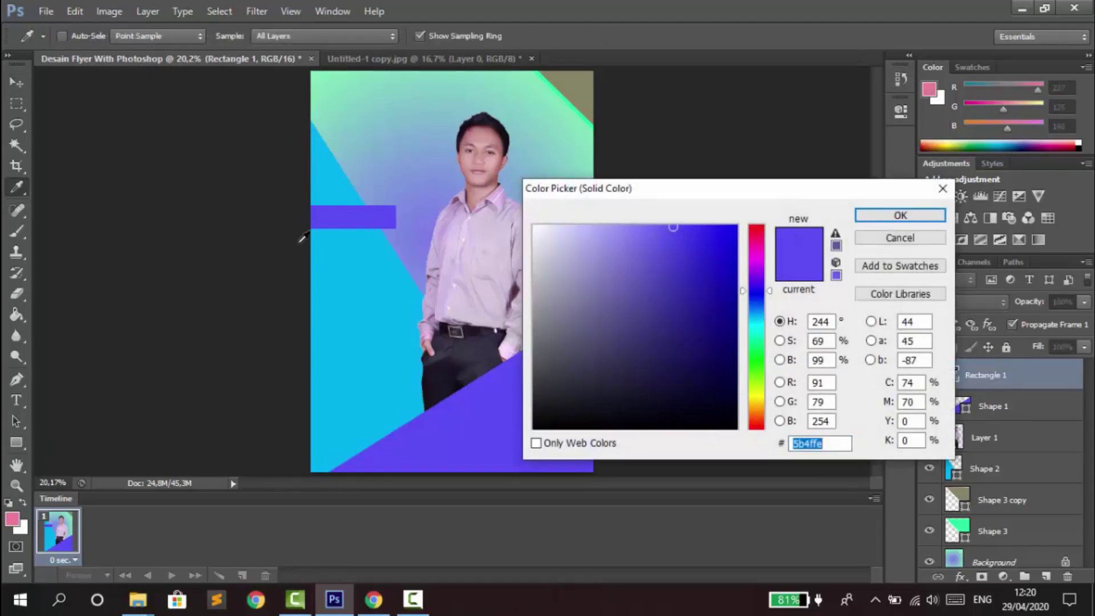
{"action": "left_click", "coordinate": [755, 232]}
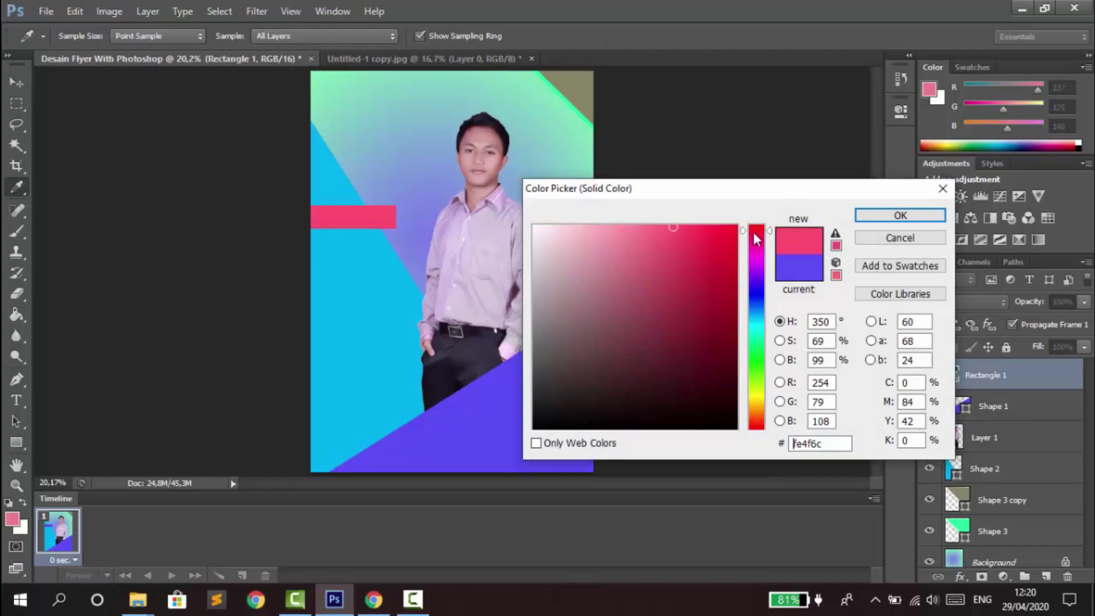
{"action": "left_click", "coordinate": [717, 235]}
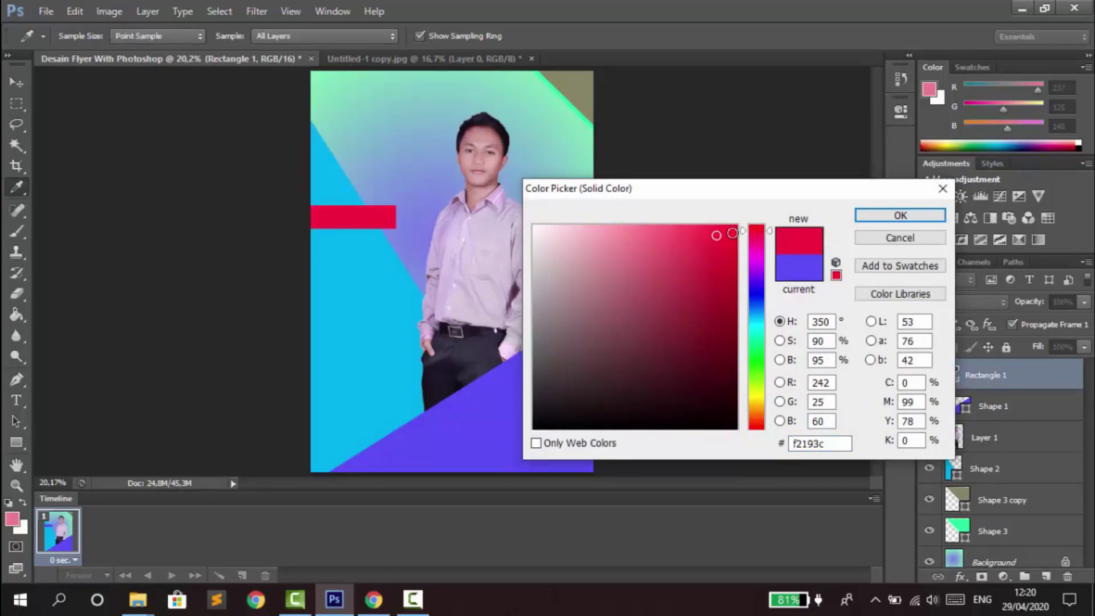
{"action": "left_click", "coordinate": [751, 194]}
{"action": "left_click_drag", "start_coordinate": [686, 198], "coordinate": [771, 216]}
{"action": "left_click", "coordinate": [750, 278]}
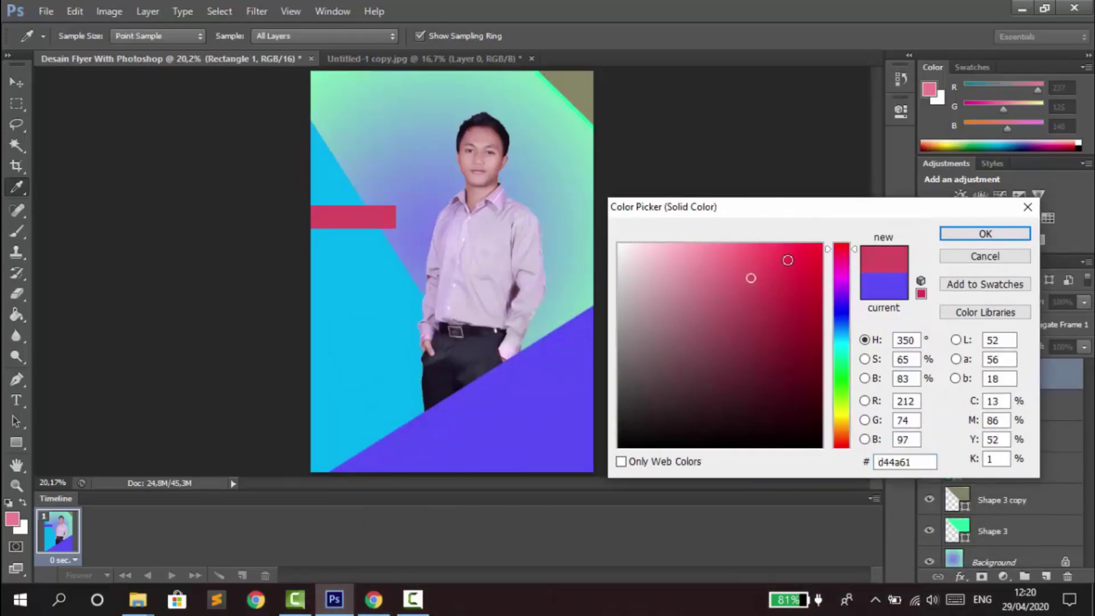
{"action": "left_click", "coordinate": [792, 257]}
{"action": "left_click_drag", "start_coordinate": [821, 275], "coordinate": [860, 285]}
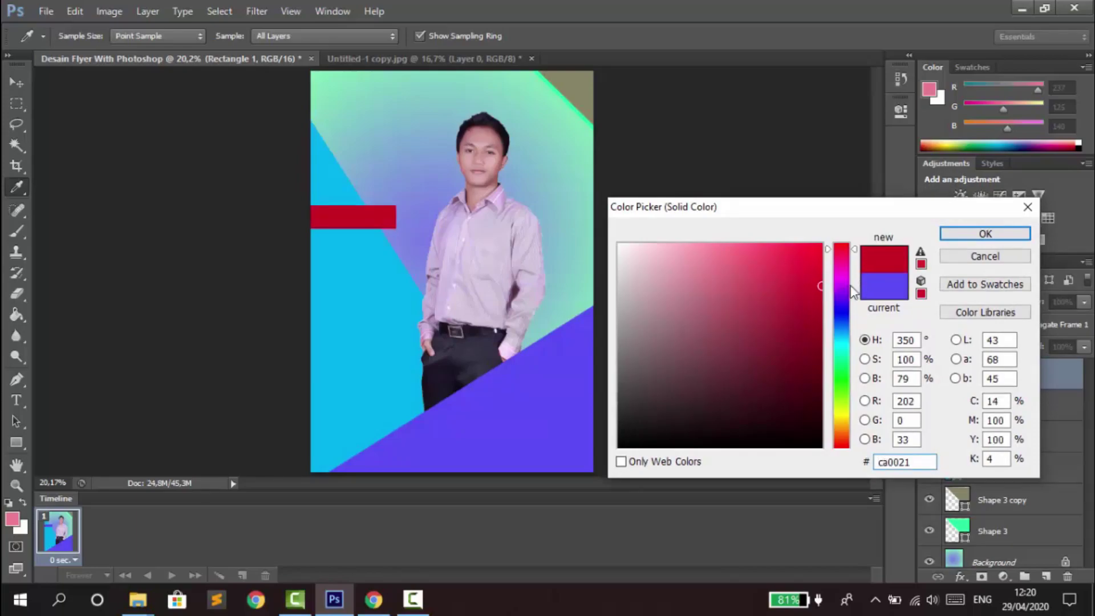
{"action": "left_click", "coordinate": [985, 234]}
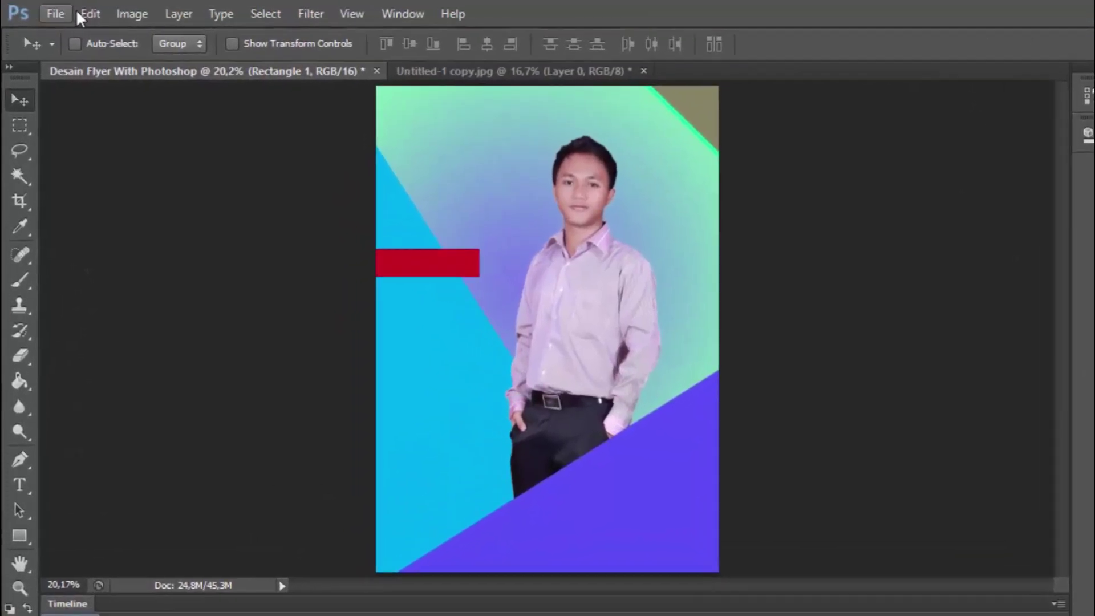
Distort the red rectangle by pulling its upper right corner inward so its right end slants, and apply the transform
{"action": "left_click", "coordinate": [78, 12]}
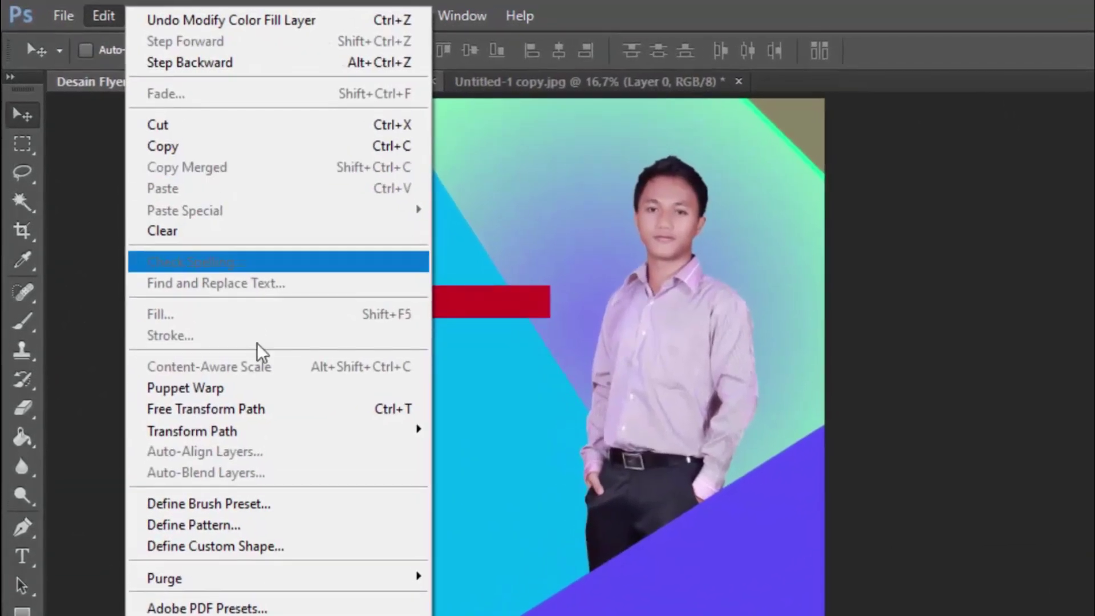
{"action": "mouse_move", "coordinate": [302, 460]}
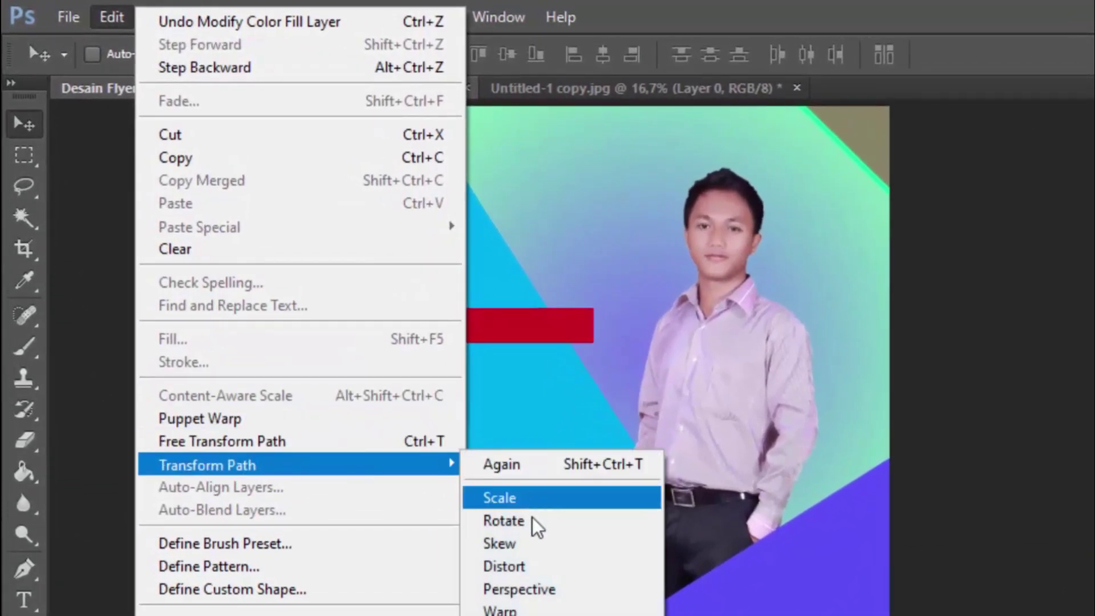
{"action": "left_click", "coordinate": [504, 567]}
{"action": "left_click_drag", "start_coordinate": [591, 309], "coordinate": [576, 314]}
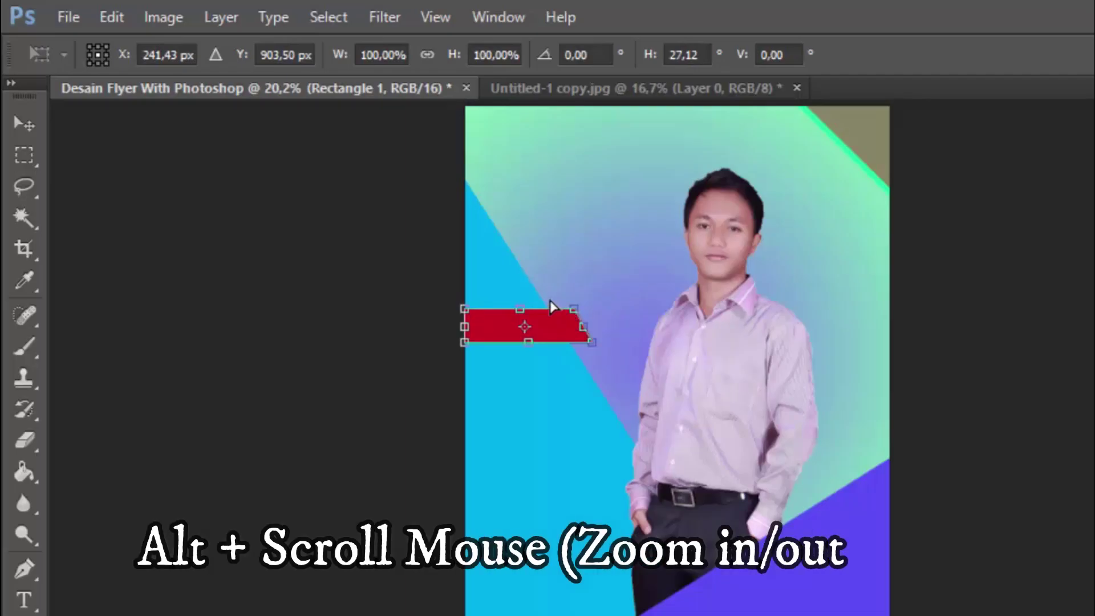
{"action": "scroll", "coordinate": [527, 293], "scroll_direction": "up", "scroll_amount": 2, "text": "alt"}
{"action": "scroll", "coordinate": [560, 320], "scroll_direction": "up", "scroll_amount": 3, "text": "alt"}
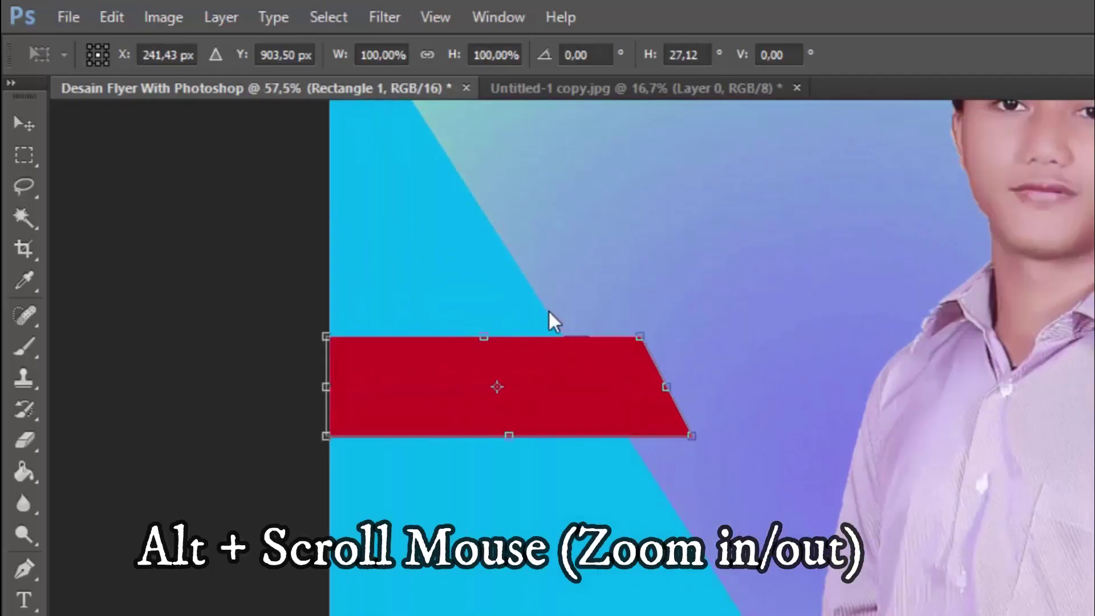
{"action": "left_click", "coordinate": [23, 123]}
{"action": "left_click", "coordinate": [741, 357]}
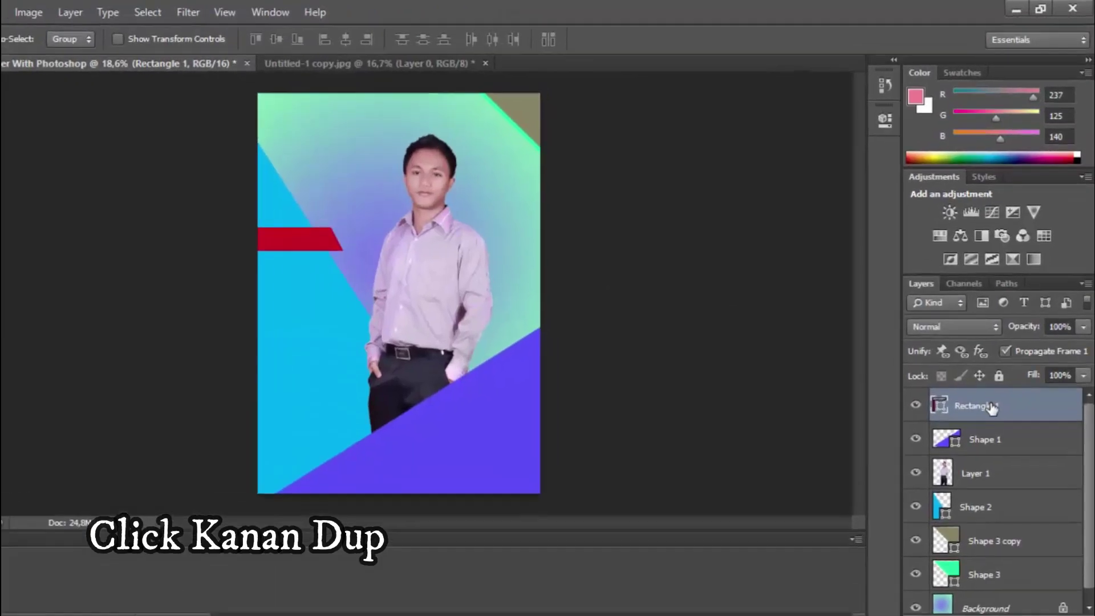
Duplicate the red bar's layer within the same document under the name Rectangle 2
{"action": "right_click", "coordinate": [1027, 375]}
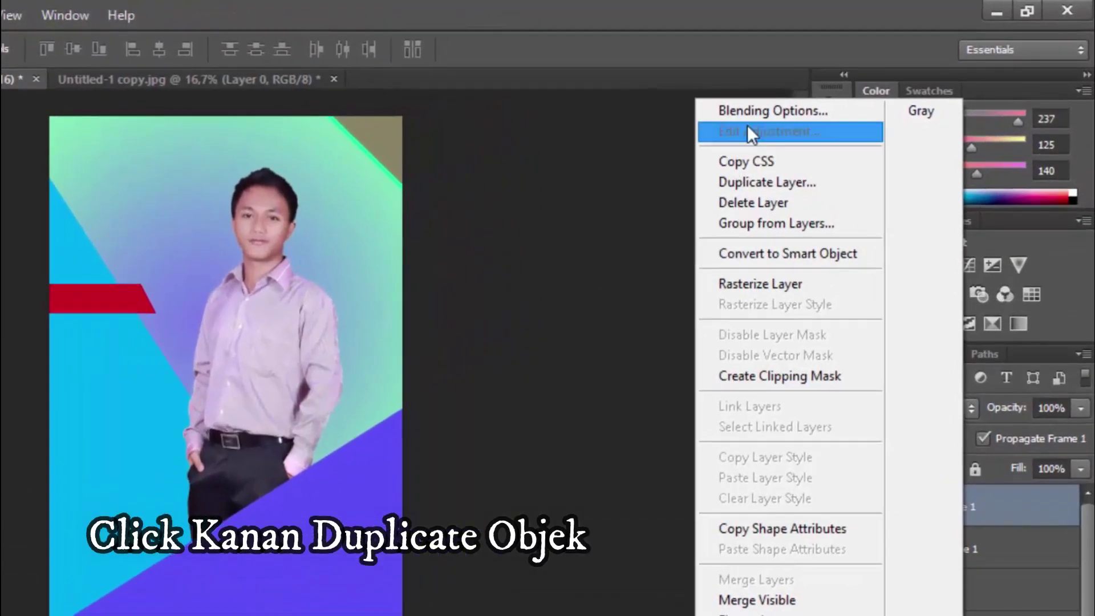
{"action": "left_click", "coordinate": [792, 186]}
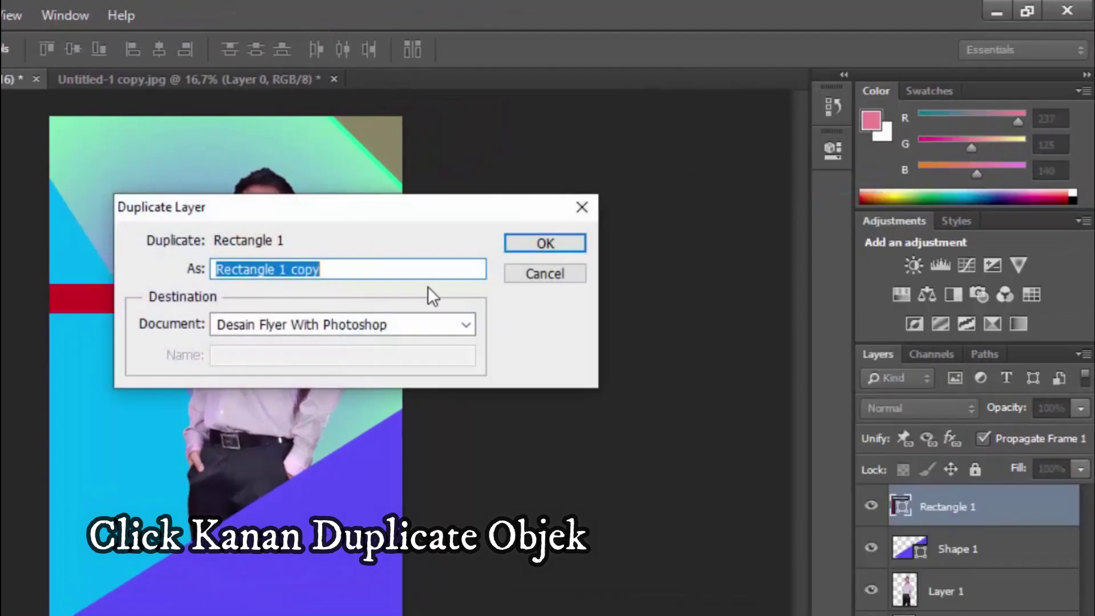
{"action": "left_click", "coordinate": [335, 269]}
{"action": "left_click_drag", "start_coordinate": [335, 269], "coordinate": [284, 268]}
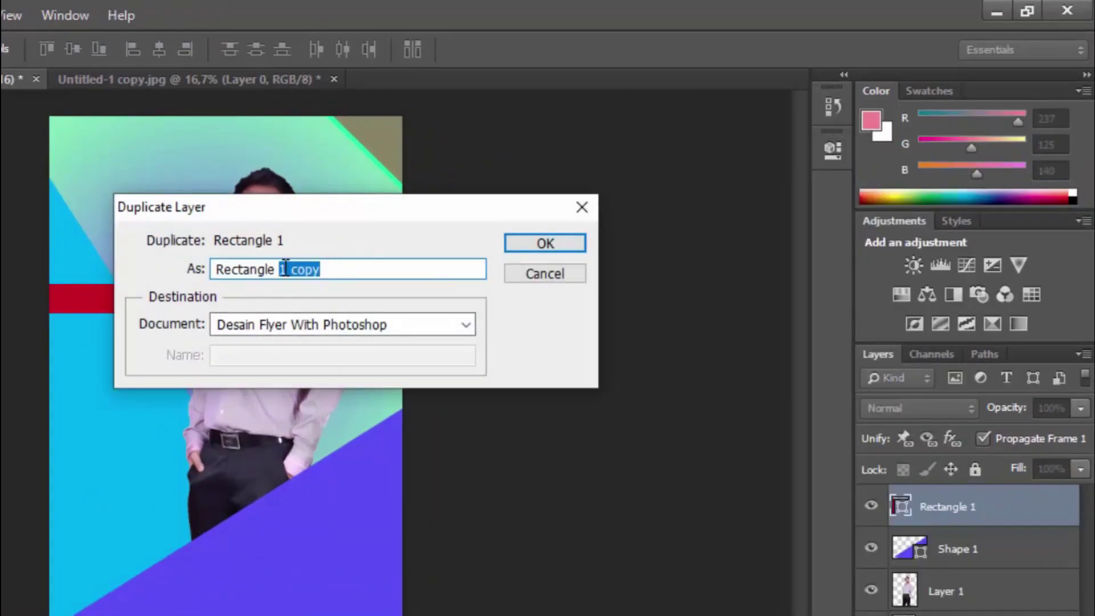
{"action": "type", "text": "2"}
{"action": "left_click", "coordinate": [531, 250]}
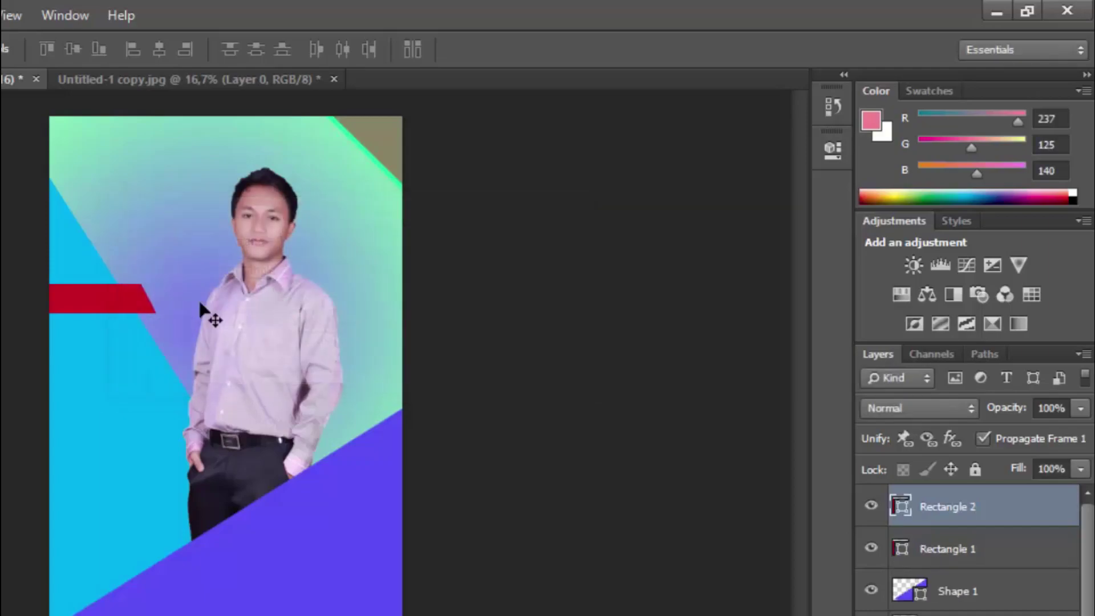
Place the duplicated red bar just below the original and stretch its right end to make it longer than the upper bar
{"action": "left_click_drag", "start_coordinate": [117, 311], "coordinate": [119, 355]}
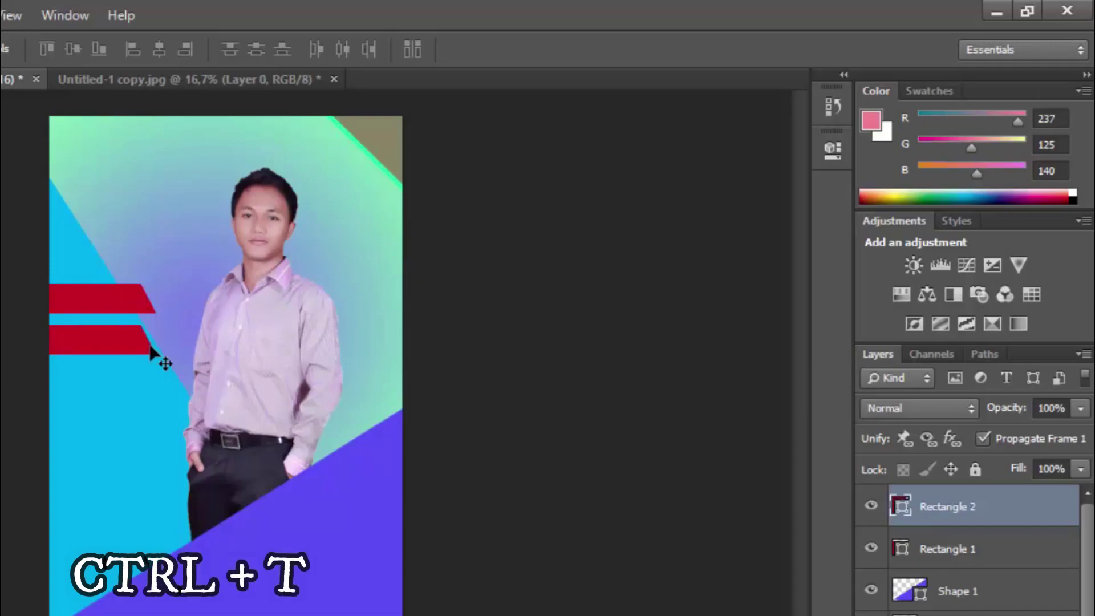
{"action": "key", "text": "ctrl+t"}
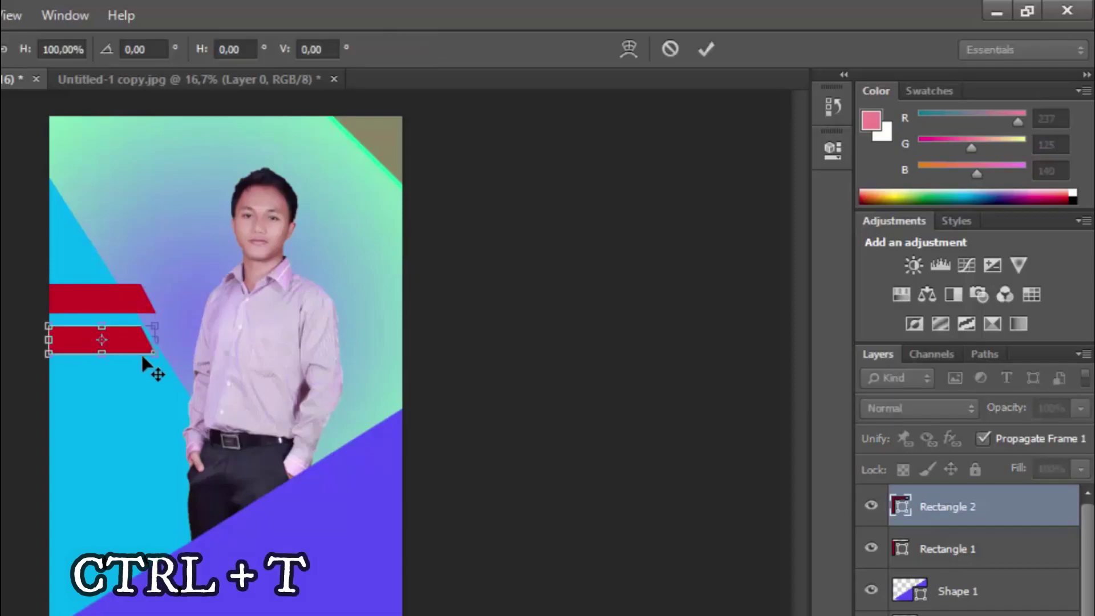
{"action": "left_click_drag", "start_coordinate": [153, 340], "coordinate": [181, 344]}
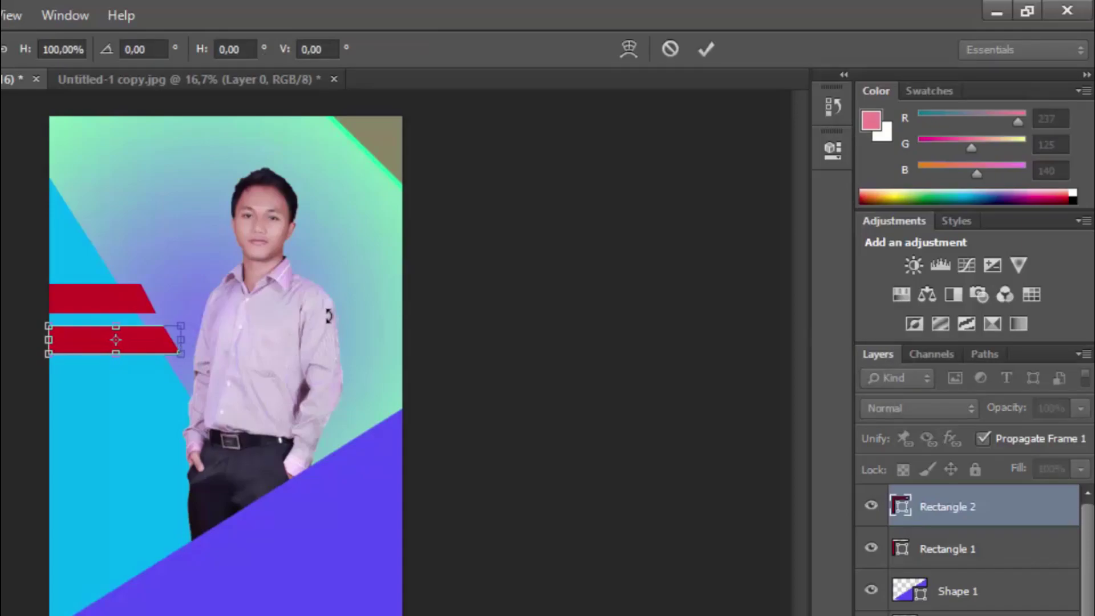
{"action": "key", "text": "Return"}
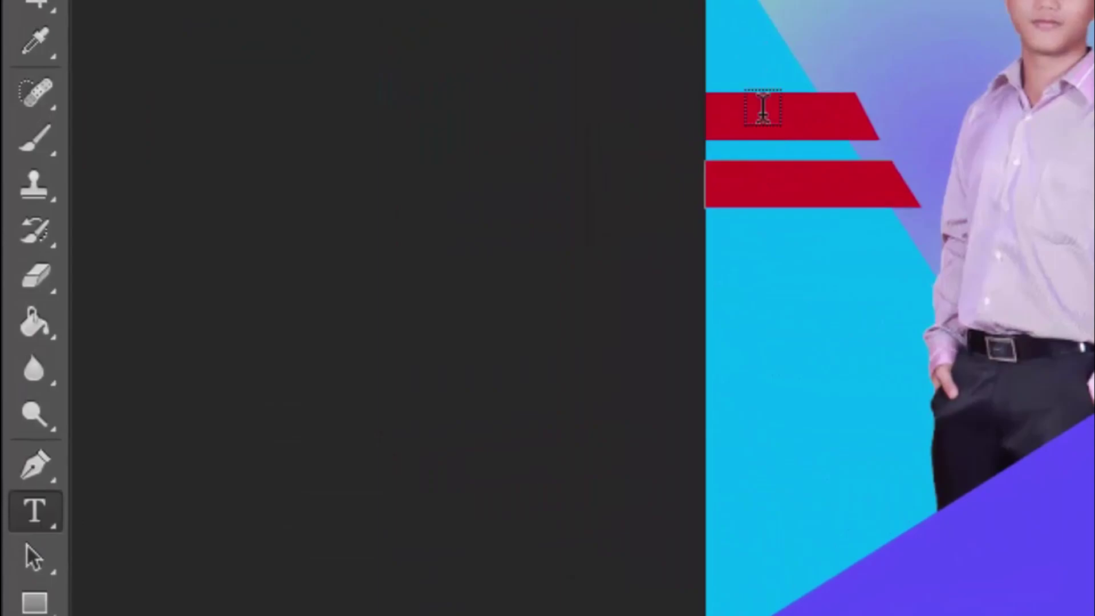
Add the text "WE DO" on the upper red bar and colour it white ffffff
{"action": "left_click", "coordinate": [745, 121]}
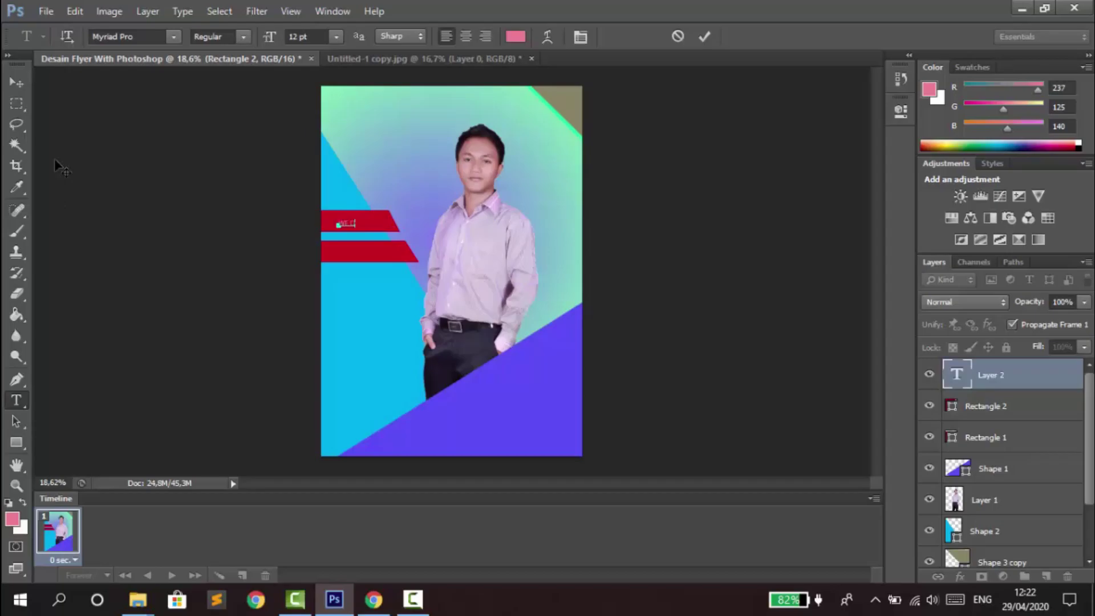
{"action": "key", "text": "ctrl+a"}
{"action": "left_click", "coordinate": [515, 36]}
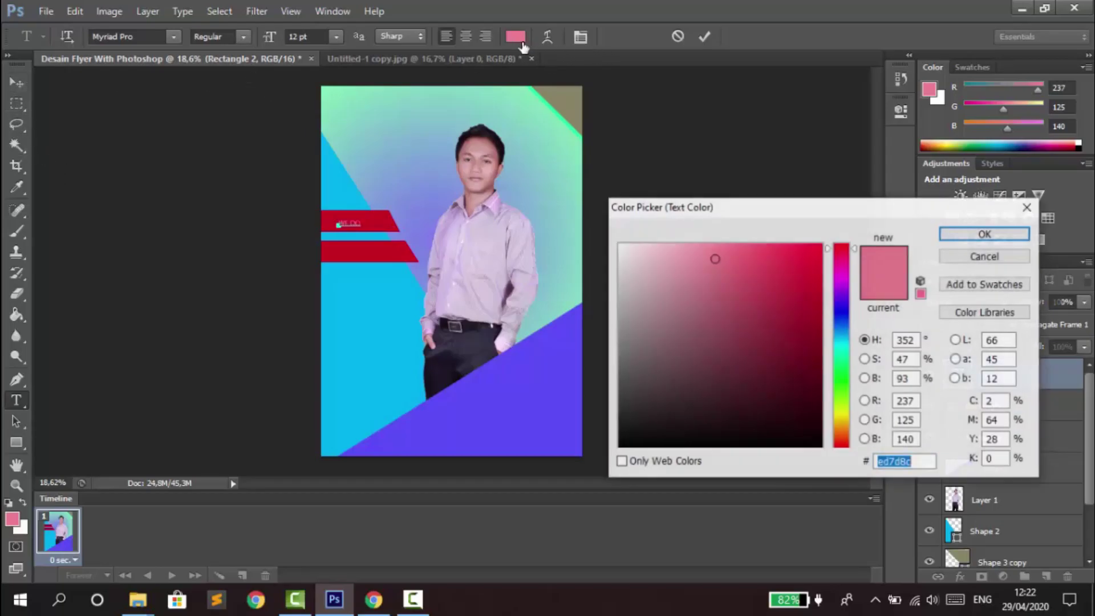
{"action": "left_click_drag", "start_coordinate": [624, 255], "coordinate": [615, 242]}
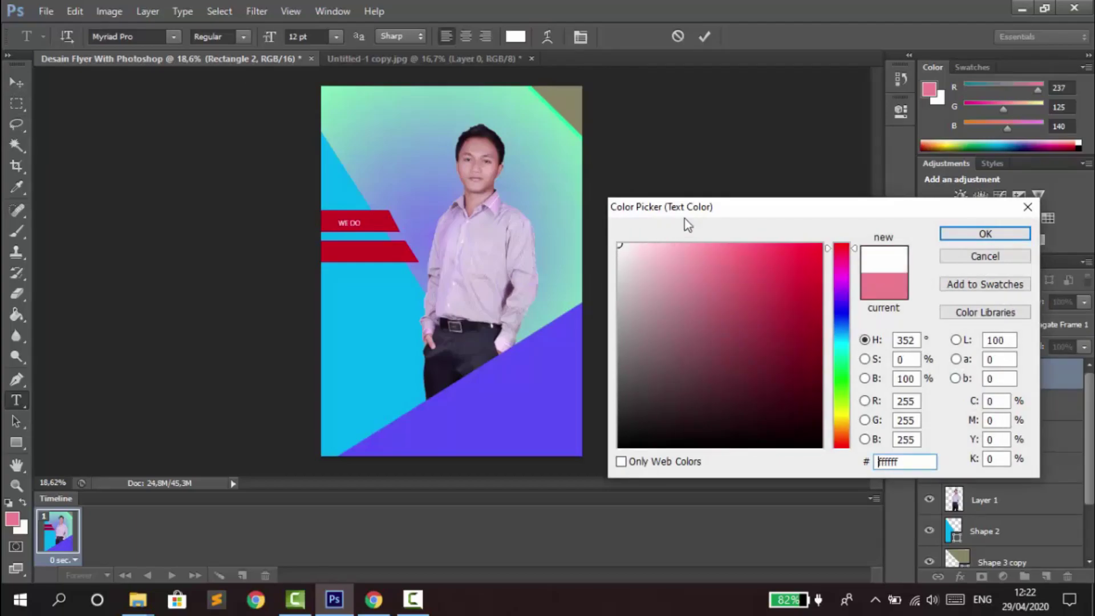
{"action": "left_click", "coordinate": [985, 234]}
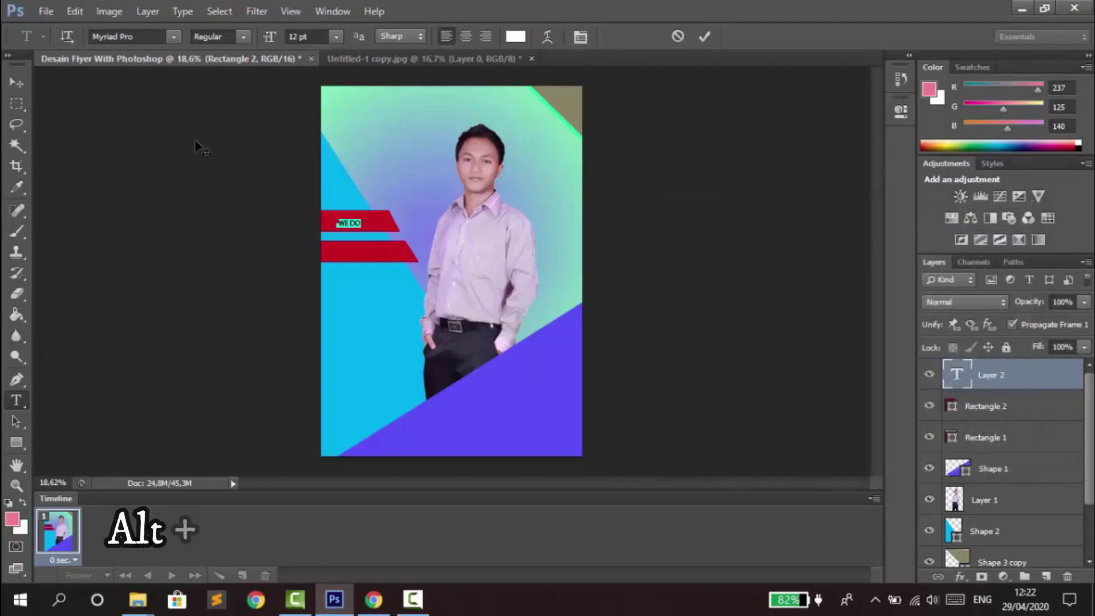
Change the "WE DO" text's font to Franklin Gothic Demi Cond and commit the text layer
{"action": "left_click", "coordinate": [169, 35]}
{"action": "scroll", "coordinate": [224, 154], "scroll_direction": "up", "scroll_amount": 10}
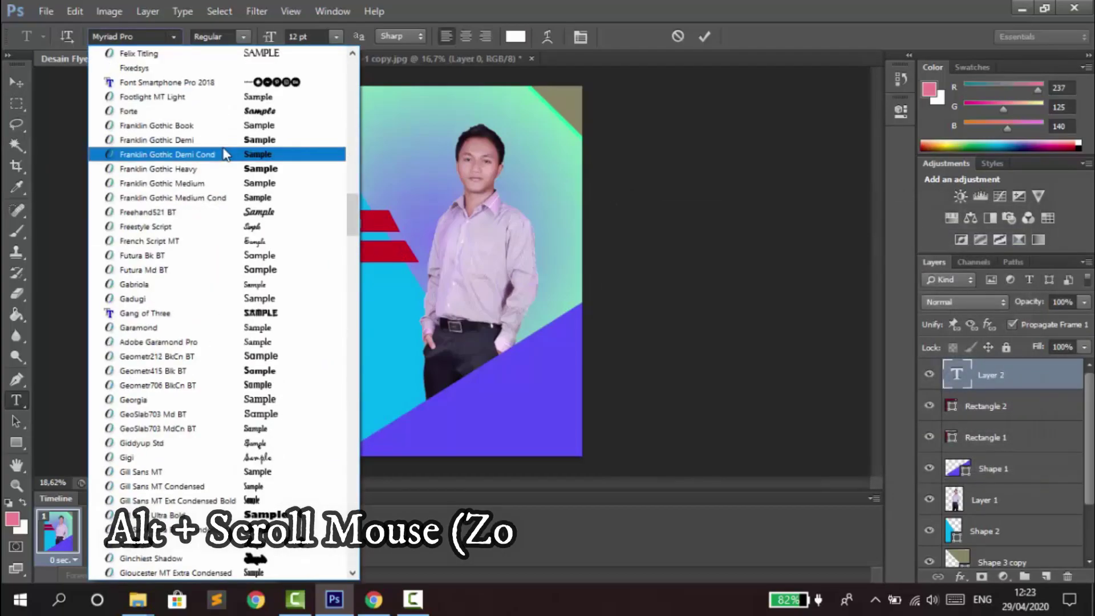
{"action": "left_click", "coordinate": [224, 154]}
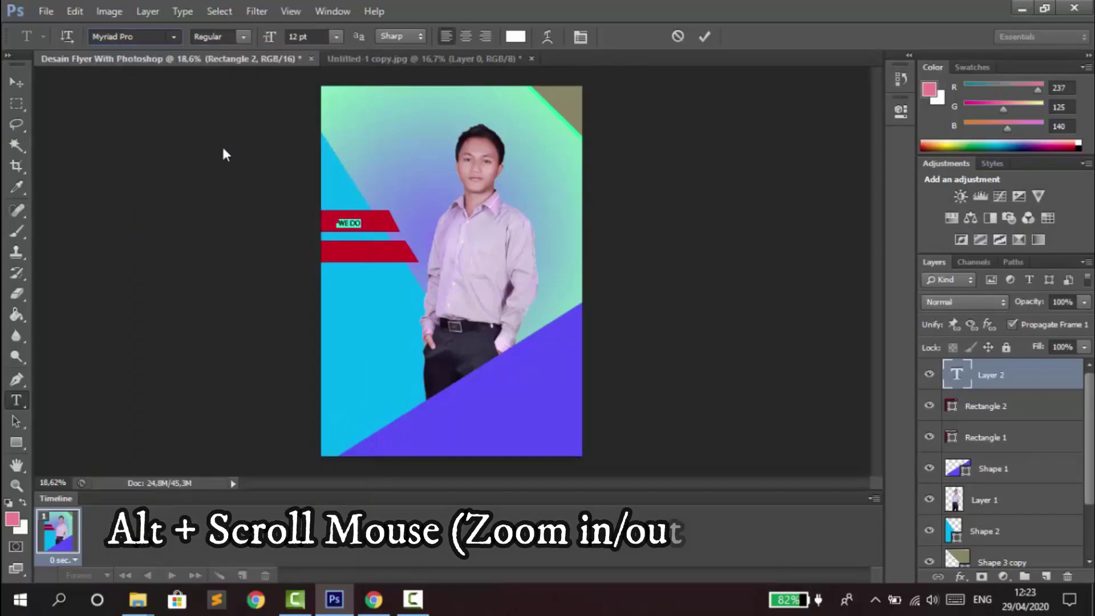
{"action": "left_click", "coordinate": [354, 221]}
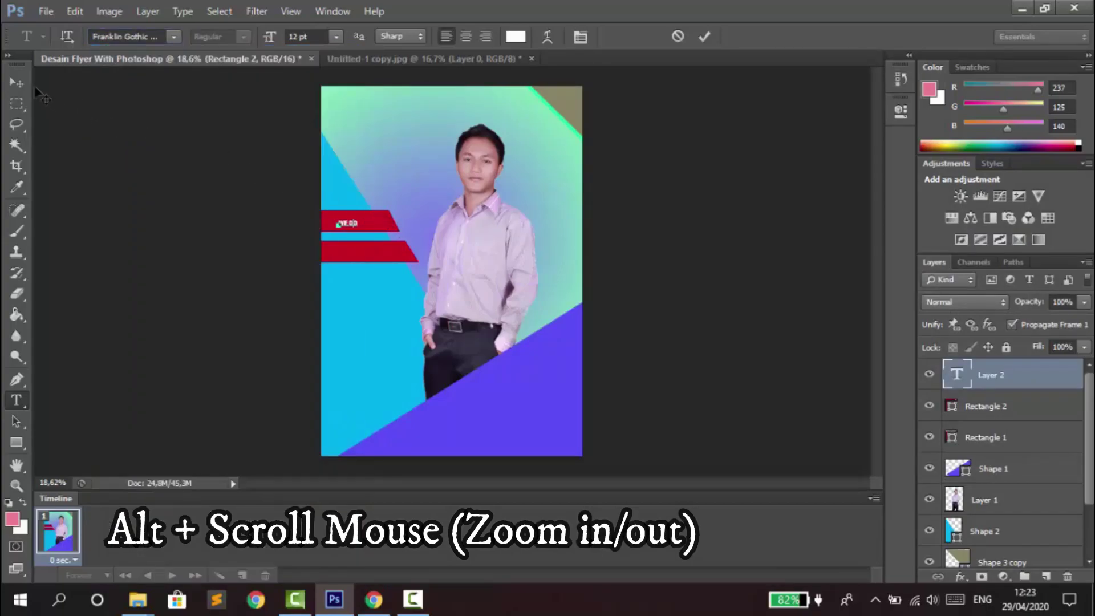
{"action": "left_click", "coordinate": [20, 85]}
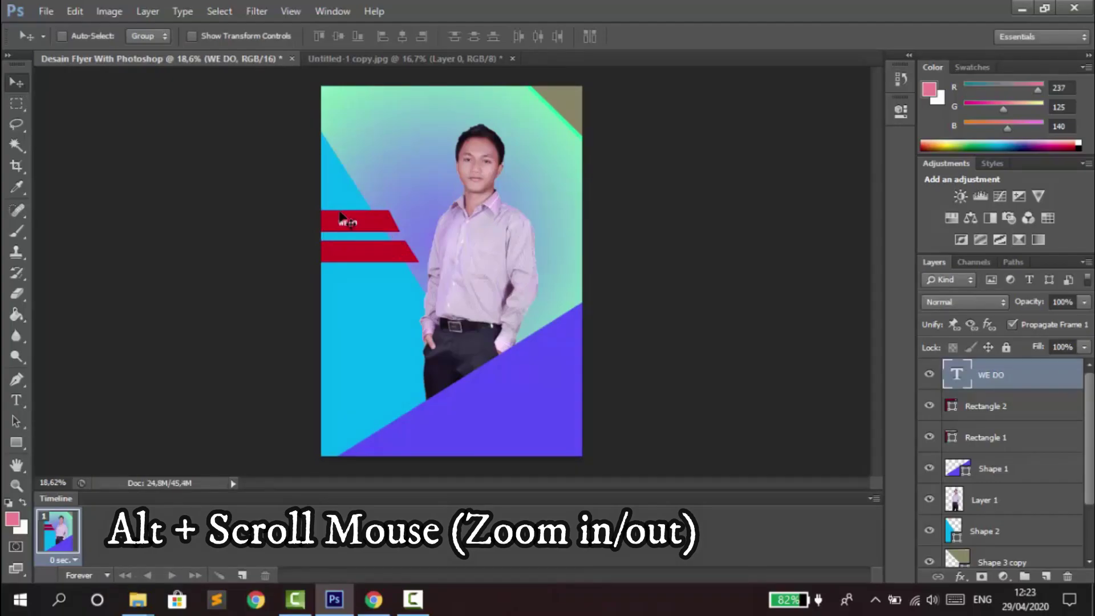
{"action": "scroll", "coordinate": [348, 231], "scroll_direction": "up", "scroll_amount": 3, "text": "alt"}
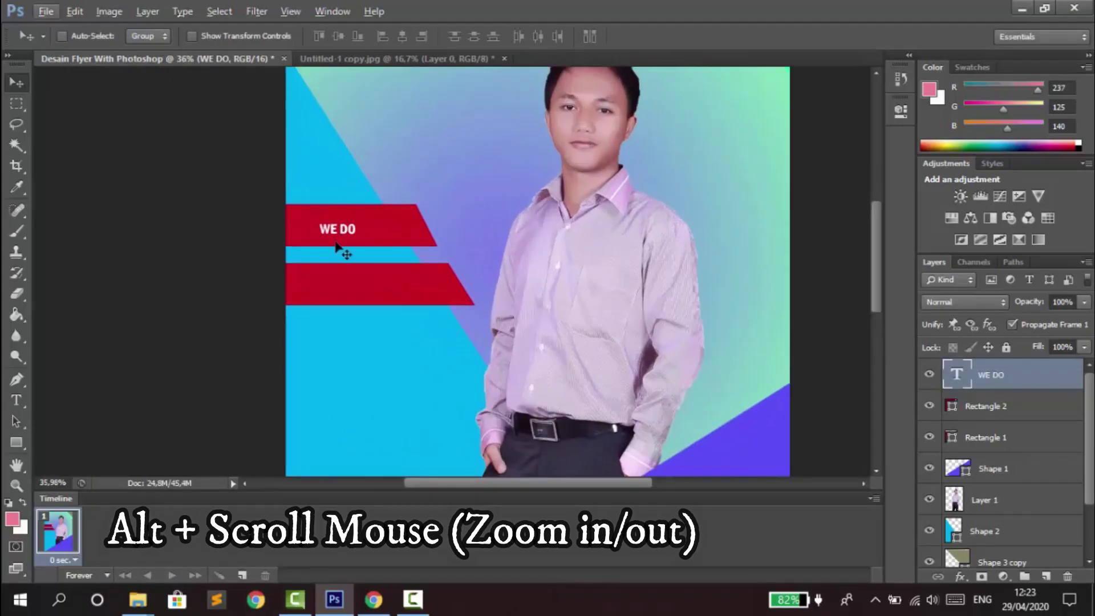
Enlarge the "WE DO" text to about 186% and place it near the left end of the upper red bar
{"action": "key", "text": "ctrl+t"}
{"action": "mouse_move", "coordinate": [357, 219]}
{"action": "left_mouse_down"}
{"action": "mouse_move", "coordinate": [394, 206]}
{"action": "mouse_move", "coordinate": [345, 229]}
{"action": "left_mouse_up"}
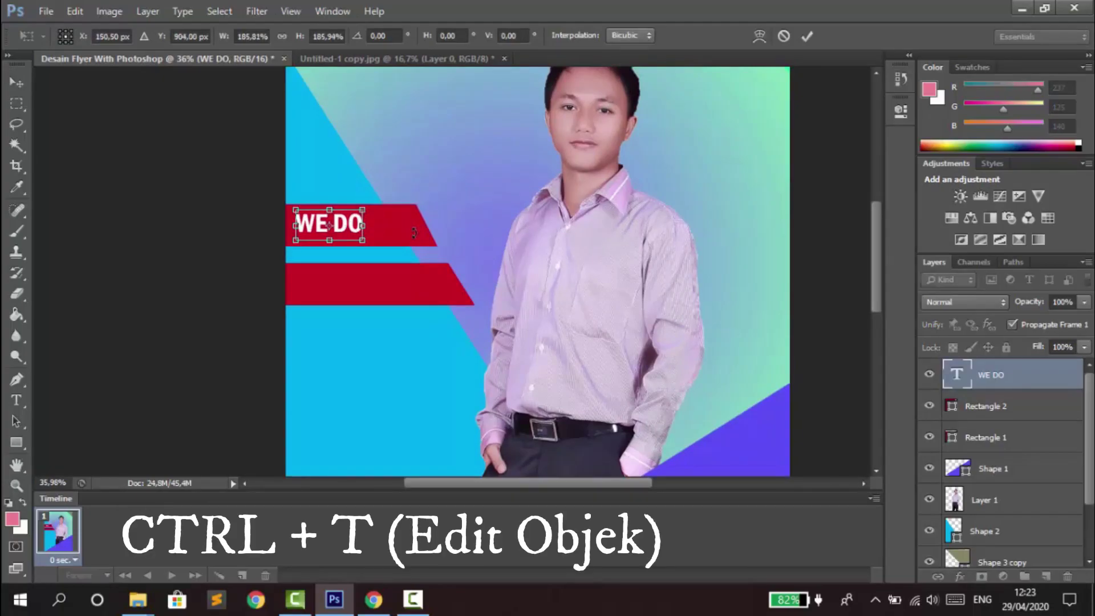
{"action": "key", "text": "Return"}
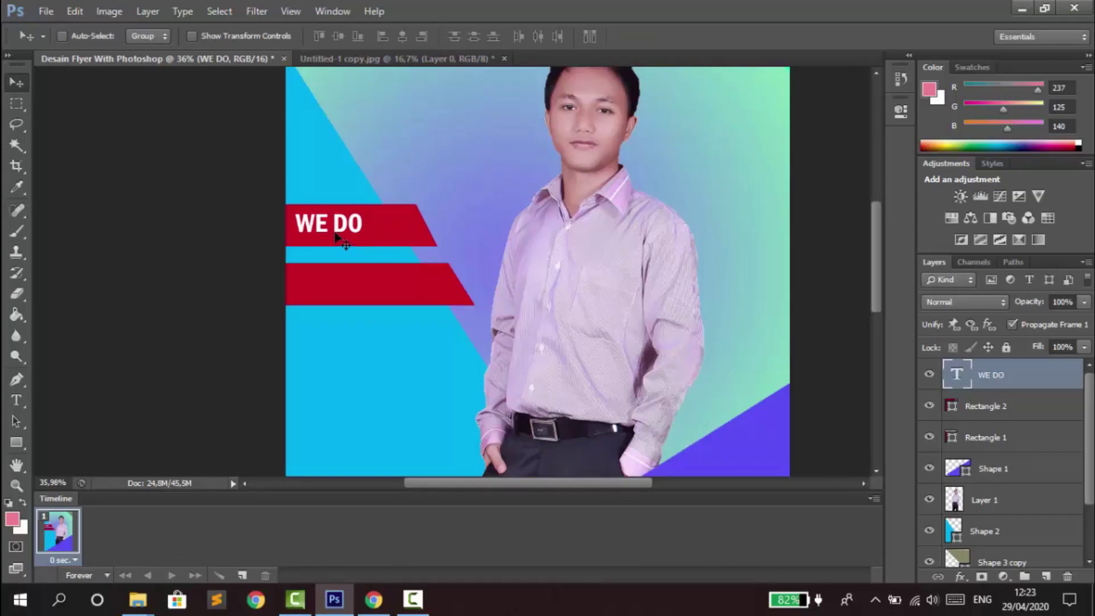
Add the white text "CREATIVE BUSINESS" on the lower red bar and commit it
{"action": "key", "text": "t"}
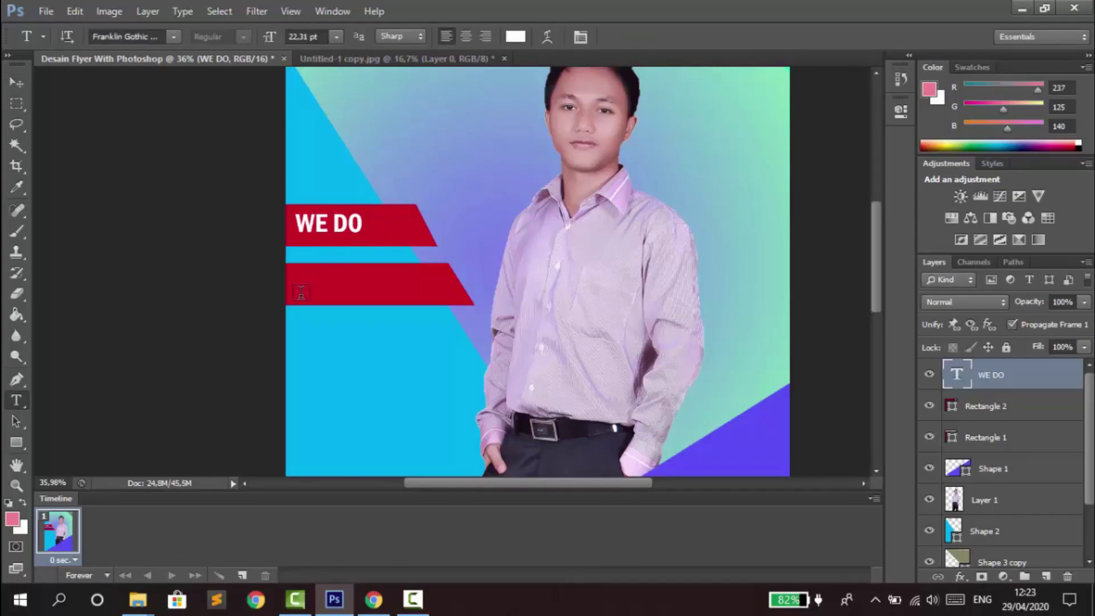
{"action": "left_click", "coordinate": [302, 288]}
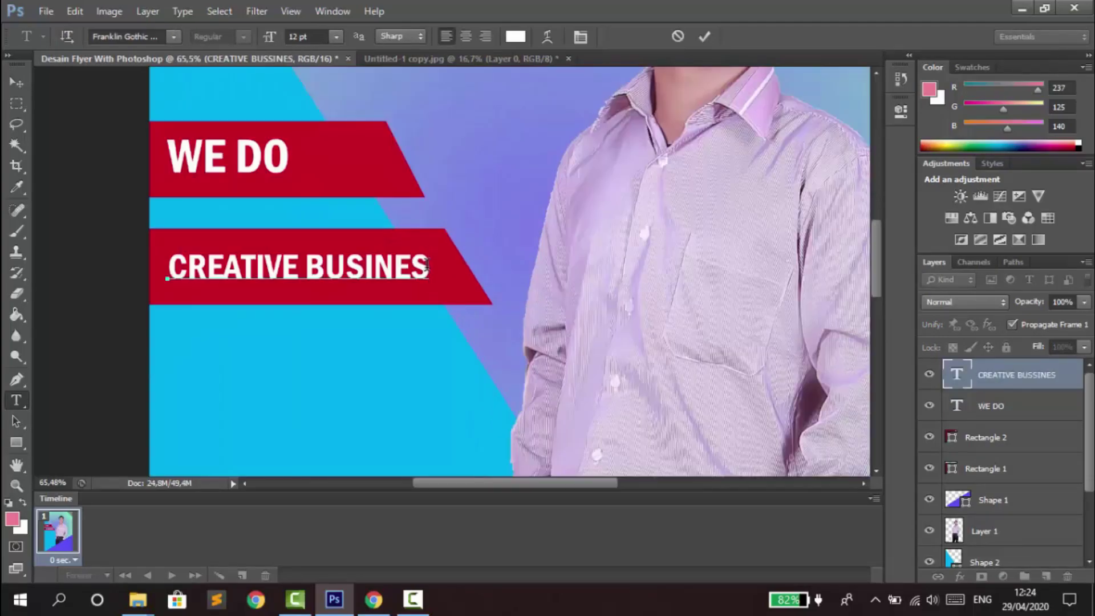
{"action": "type", "text": "SINESS"}
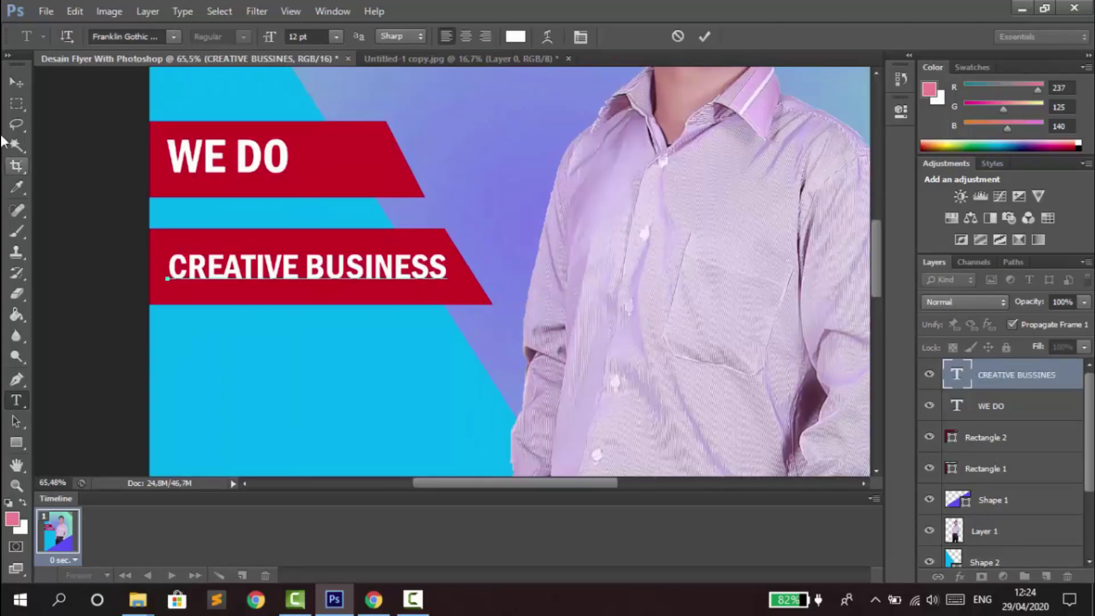
{"action": "left_click", "coordinate": [17, 83]}
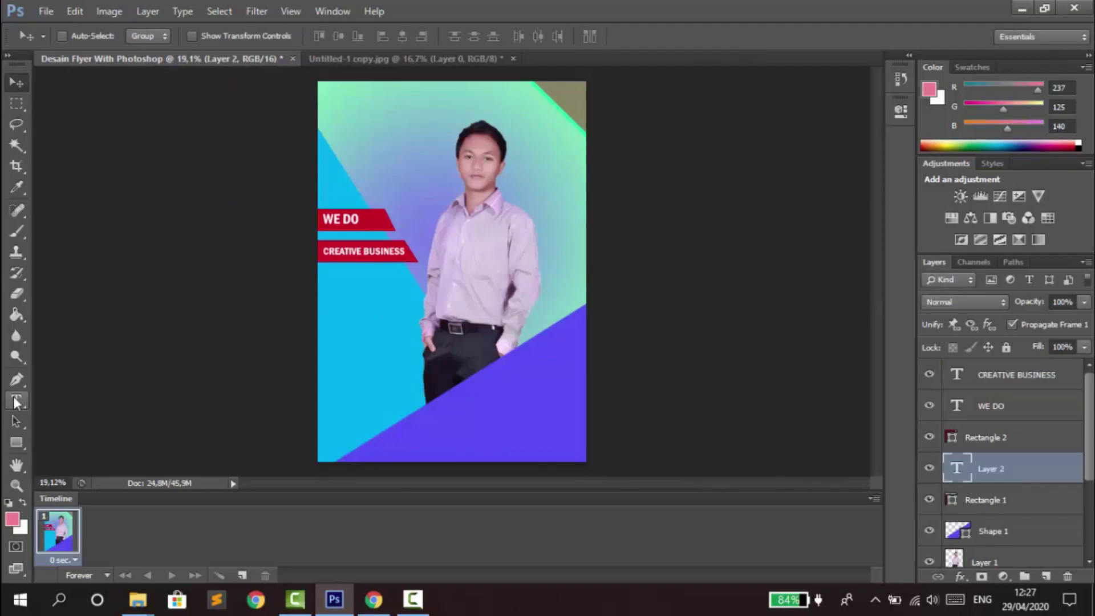
Add the white text "UPDATE" on the purple triangle in the flyer's lower right and commit it
{"action": "key", "text": "t"}
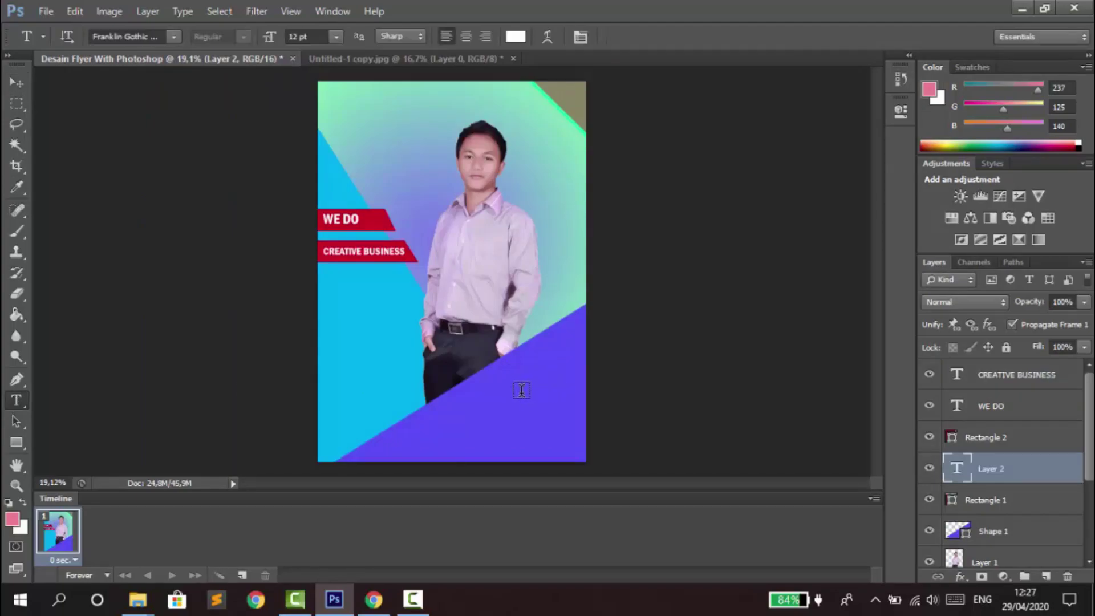
{"action": "scroll", "coordinate": [509, 399], "scroll_direction": "up", "scroll_amount": 1}
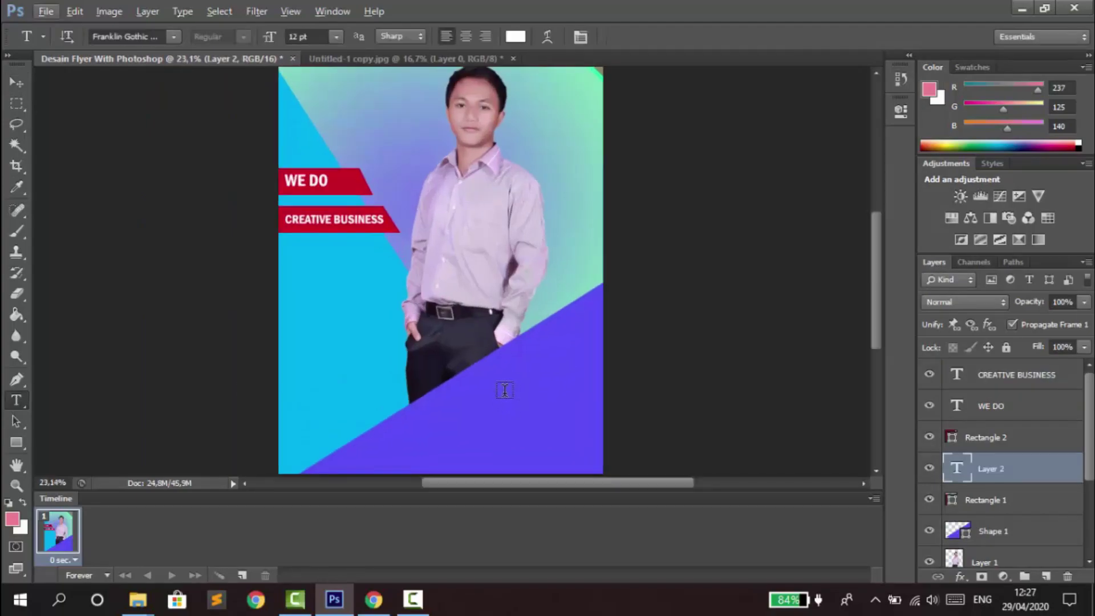
{"action": "left_click", "coordinate": [504, 392]}
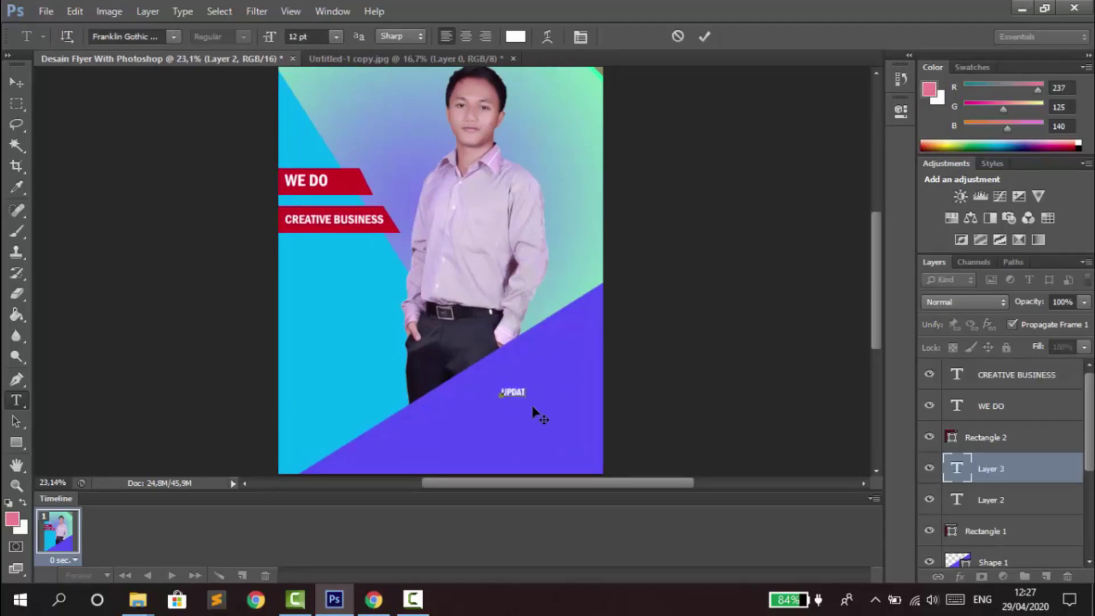
{"action": "left_click", "coordinate": [15, 81]}
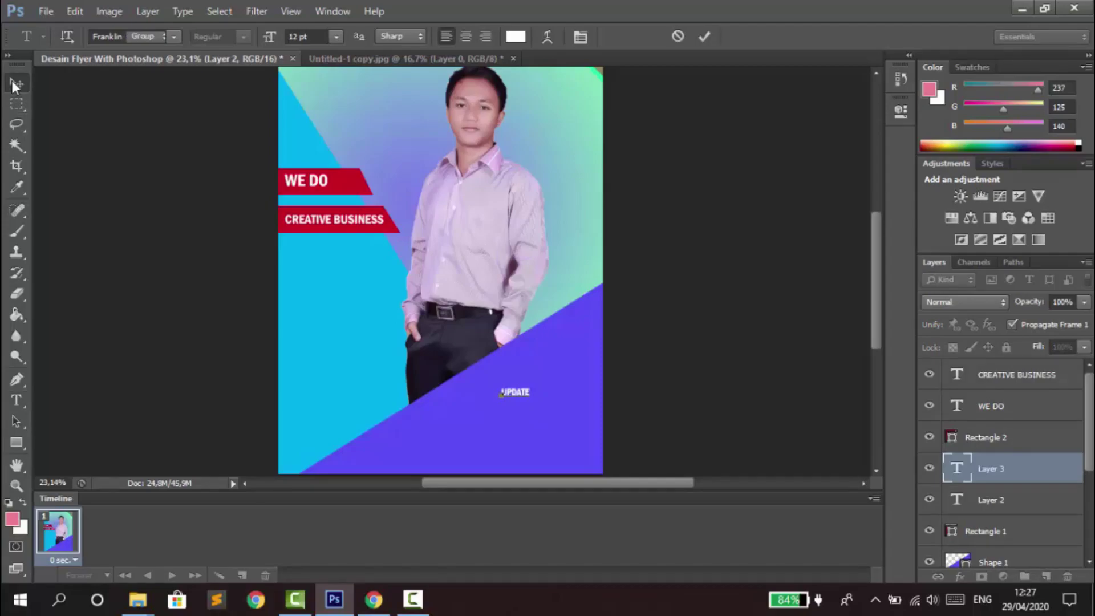
Scale the "UPDATE" text to about 282% and position it inside the right part of the purple triangle
{"action": "key", "text": "ctrl+t"}
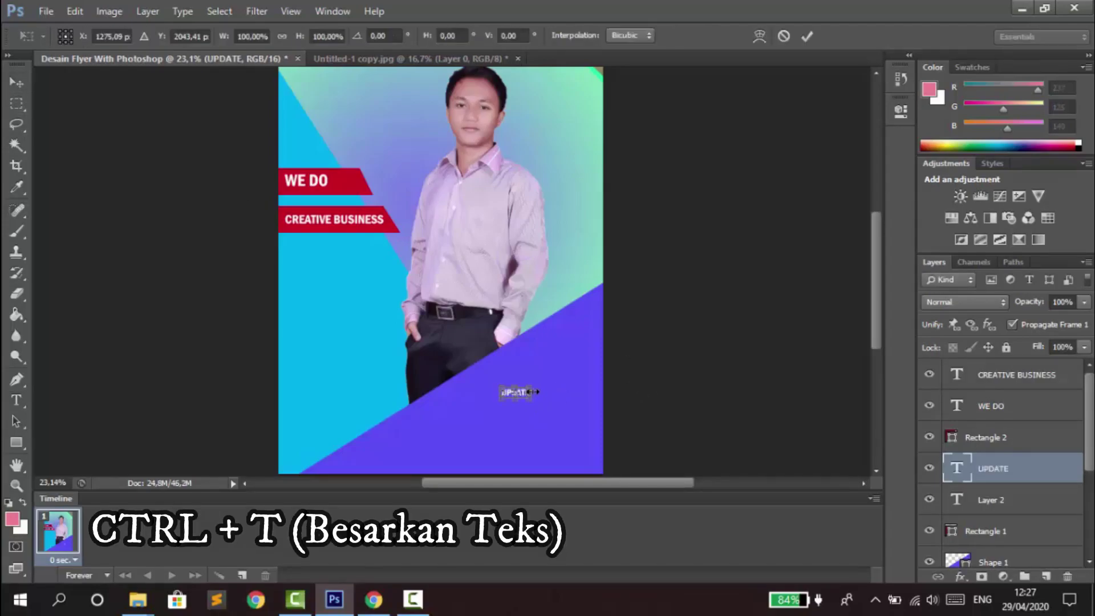
{"action": "left_click_drag", "start_coordinate": [532, 383], "coordinate": [565, 377]}
{"action": "left_click_drag", "start_coordinate": [495, 372], "coordinate": [483, 368]}
{"action": "left_click_drag", "start_coordinate": [549, 392], "coordinate": [558, 393]}
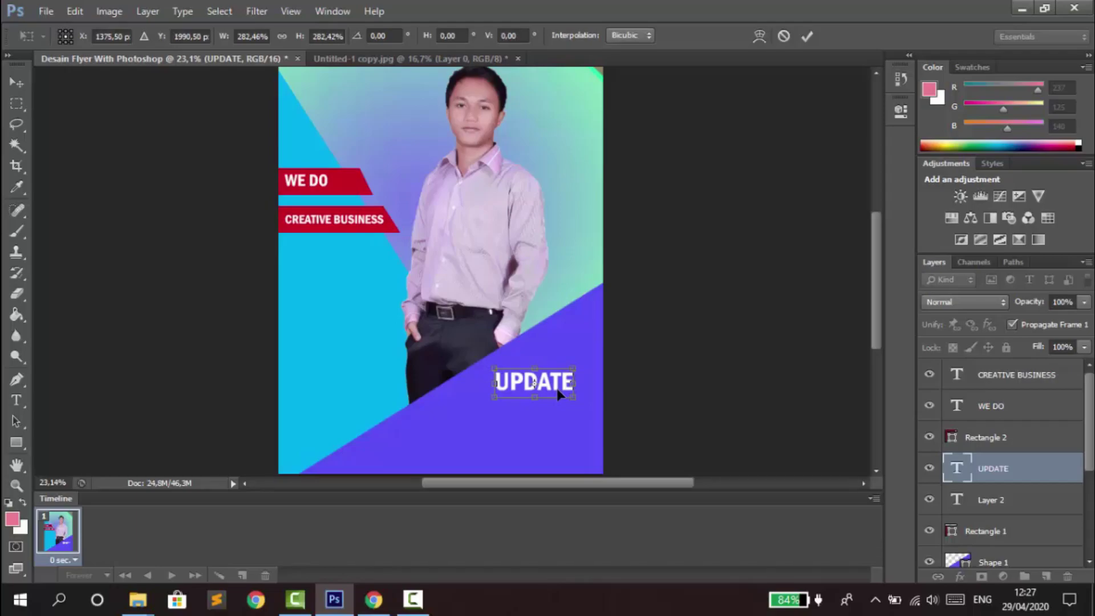
{"action": "key", "text": "Return"}
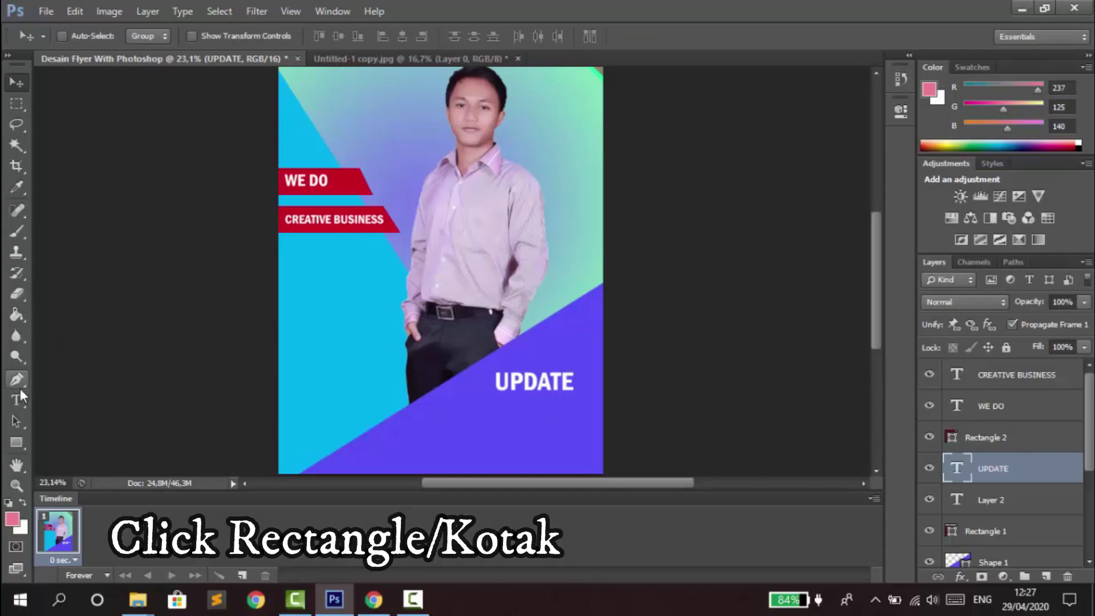
Draw a thin black rectangle about 554 px wide and 22 px high directly beneath the "UPDATE" text
{"action": "left_click", "coordinate": [19, 438]}
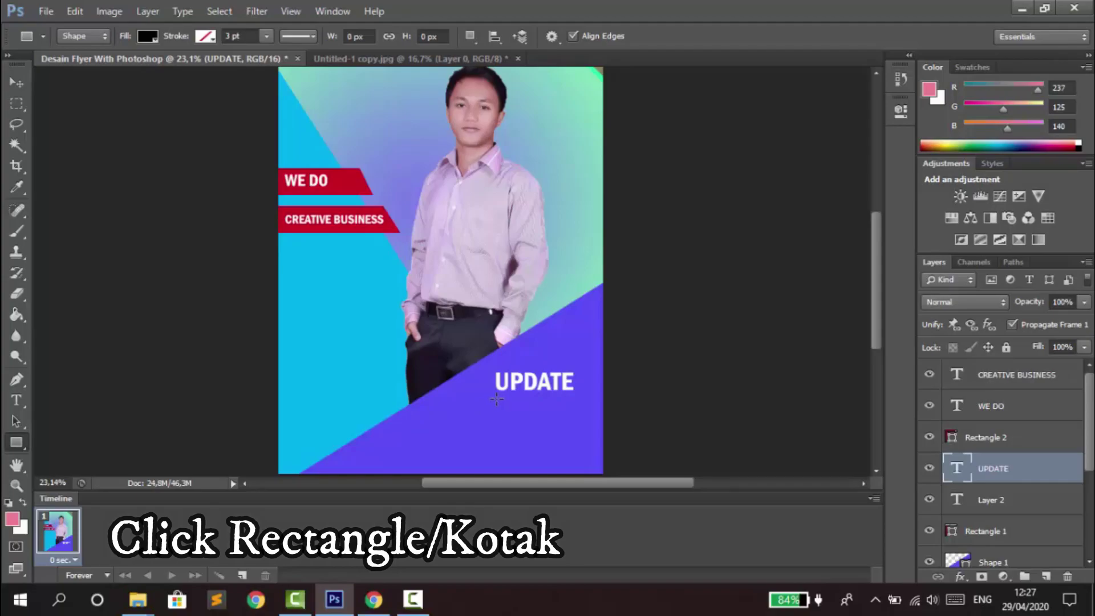
{"action": "left_click_drag", "start_coordinate": [496, 394], "coordinate": [598, 398]}
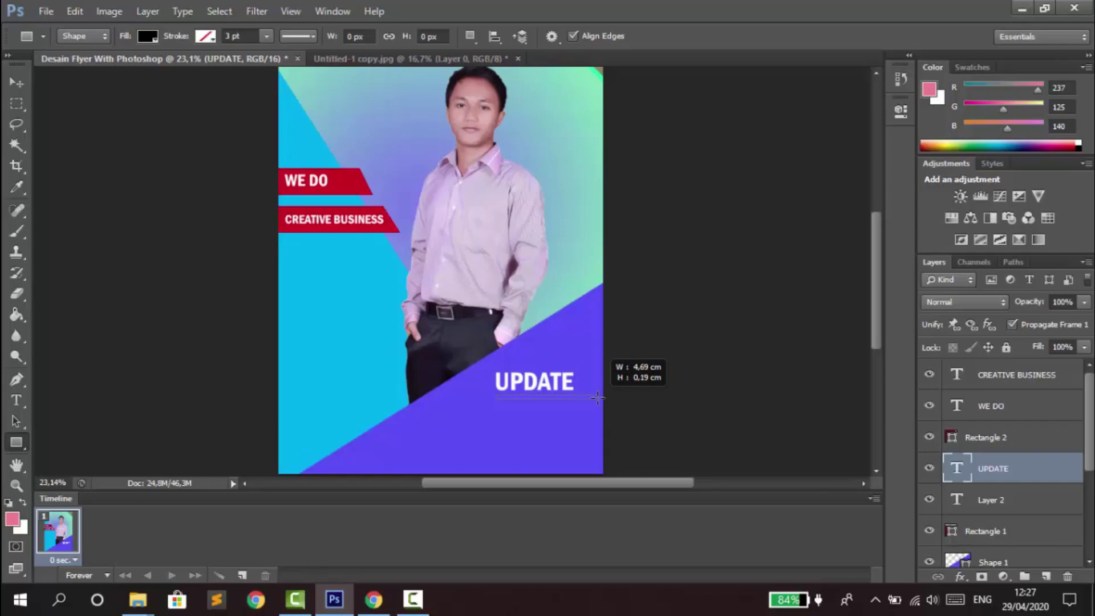
{"action": "left_click_drag", "start_coordinate": [598, 397], "coordinate": [597, 397]}
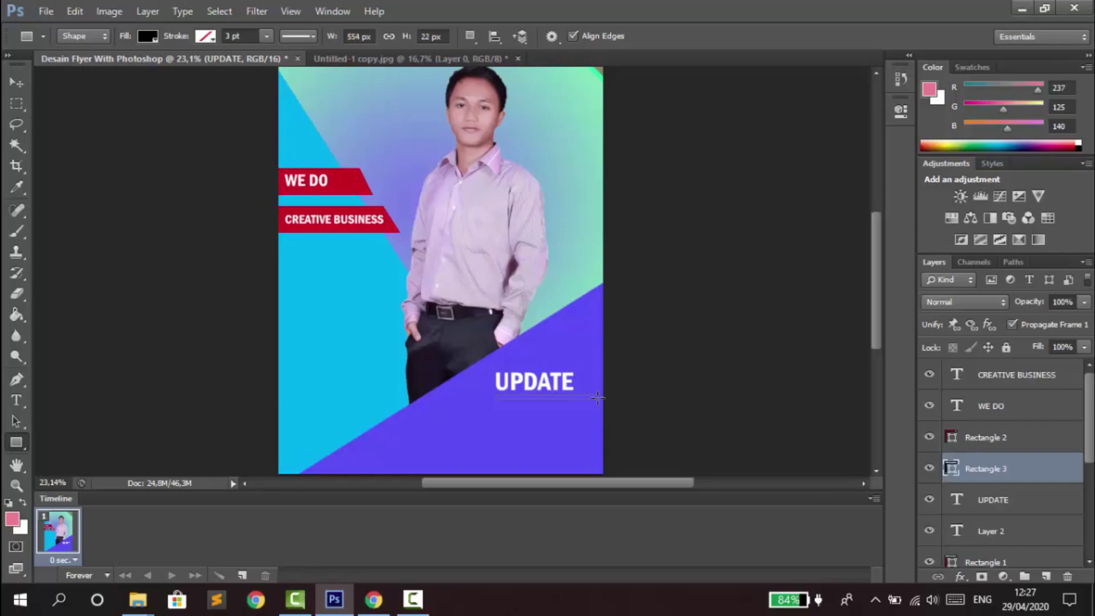
{"action": "left_click", "coordinate": [16, 84]}
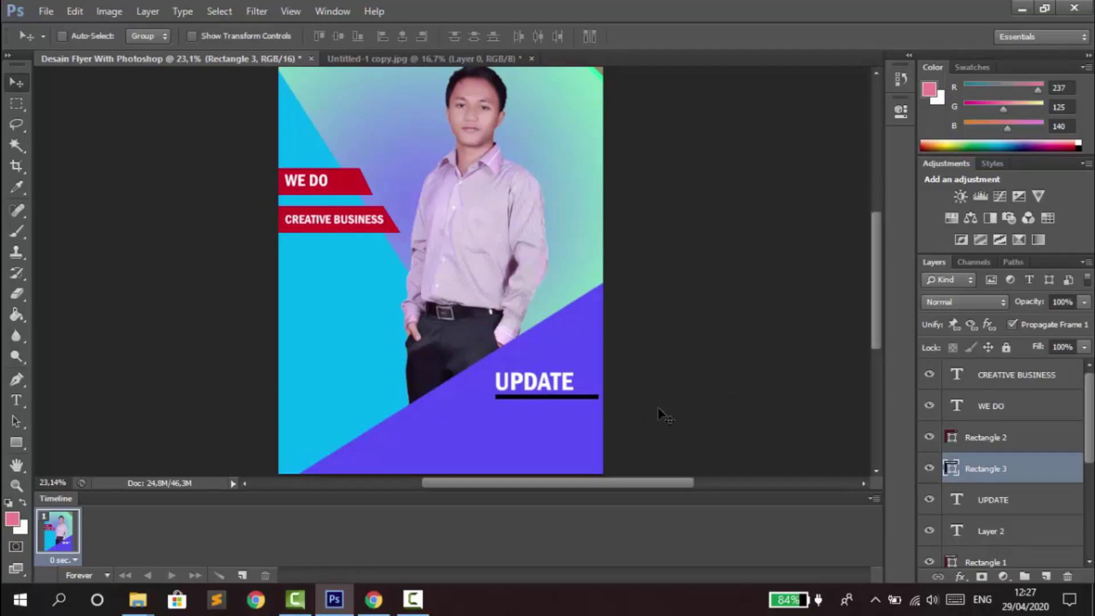
Add the white text "EVERY SUNDAY" below the black line and commit it
{"action": "left_click", "coordinate": [18, 401]}
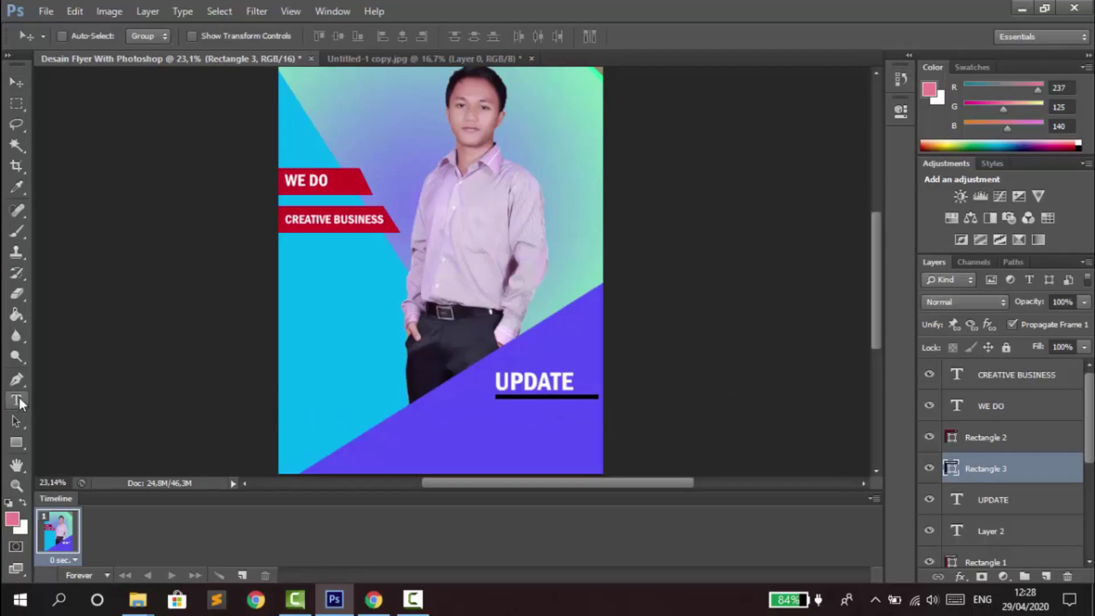
{"action": "left_click", "coordinate": [499, 412]}
{"action": "type", "text": "EVERY"}
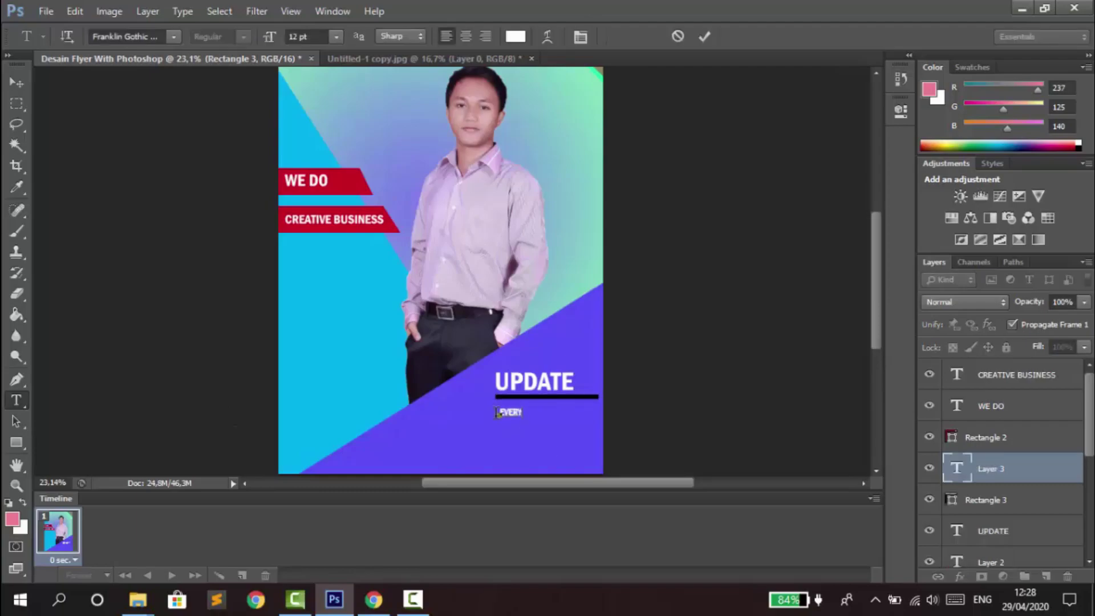
{"action": "type", "text": " SUNDAY"}
{"action": "left_click", "coordinate": [17, 82]}
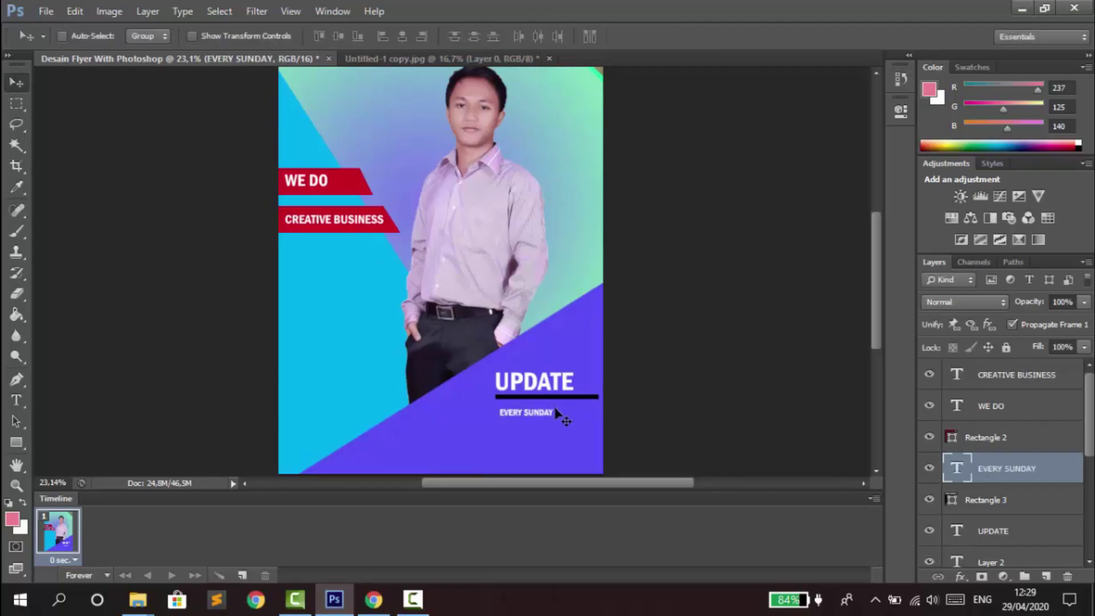
Enlarge the "EVERY SUNDAY" text to the width of the black line and align it directly beneath
{"action": "key", "text": "ctrl+t"}
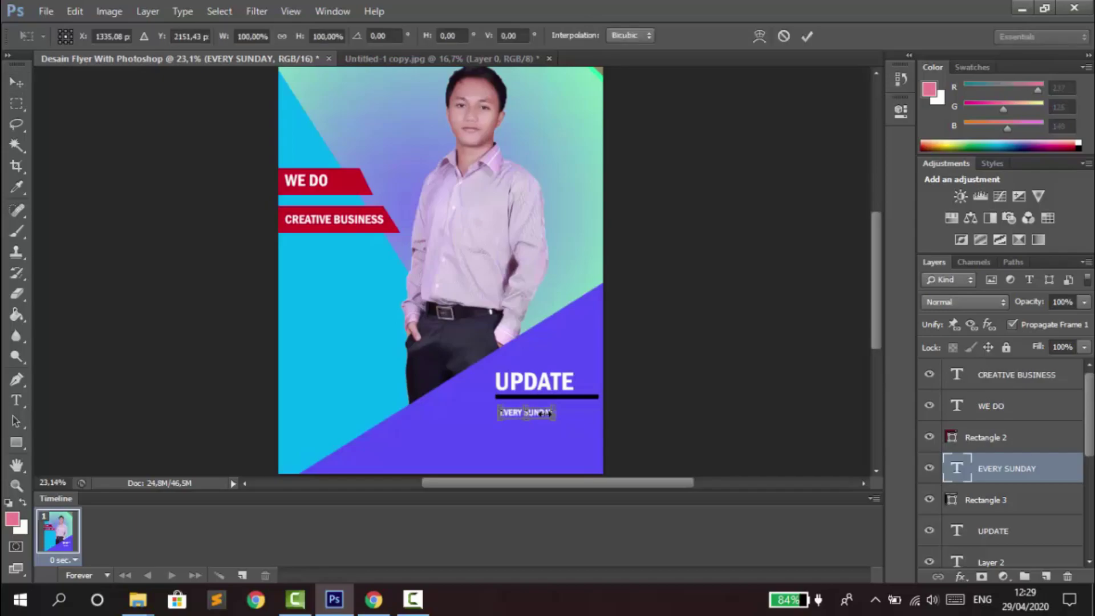
{"action": "left_click_drag", "start_coordinate": [553, 408], "coordinate": [575, 402]}
{"action": "left_click_drag", "start_coordinate": [495, 421], "coordinate": [514, 418]}
{"action": "left_click_drag", "start_coordinate": [590, 423], "coordinate": [600, 427]}
{"action": "key", "text": "Return"}
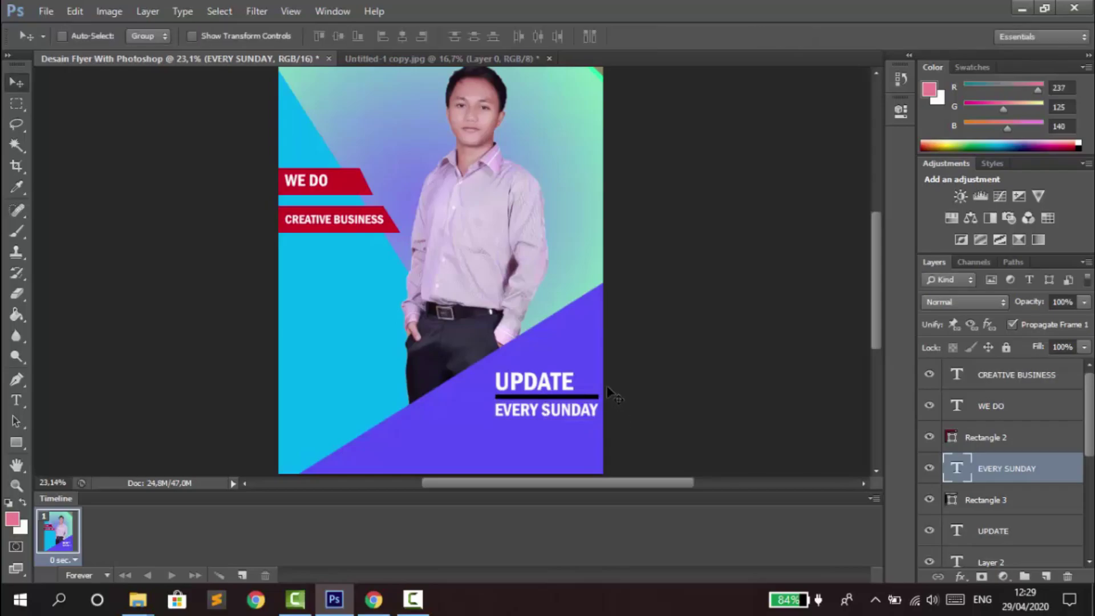
Add the white text "WFH" in the flyer's upper-left corner and commit it
{"action": "scroll", "coordinate": [568, 342], "scroll_direction": "down", "scroll_amount": 1}
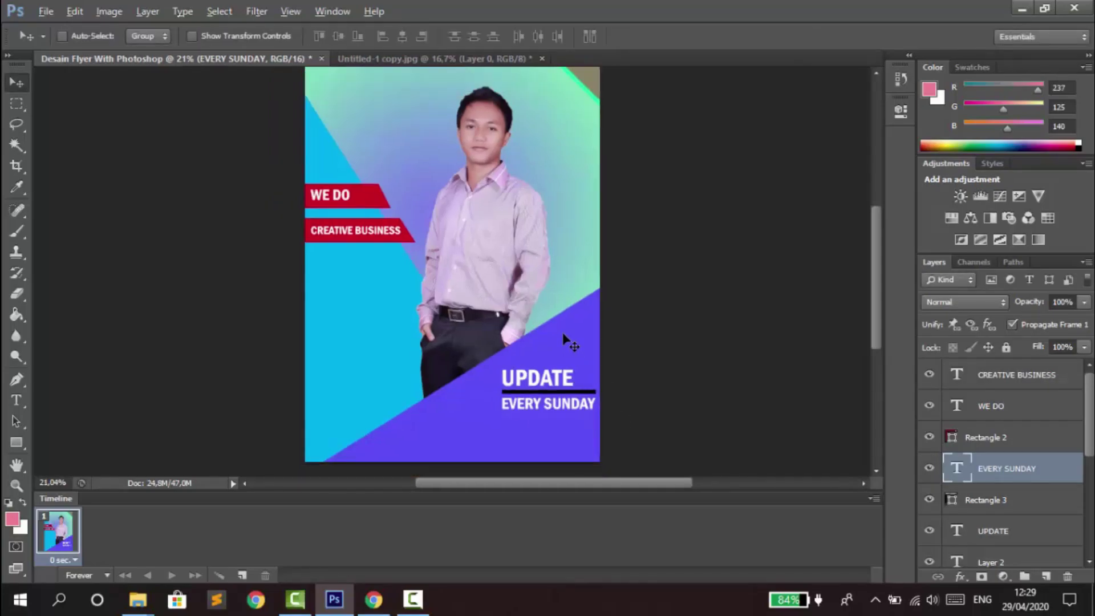
{"action": "scroll", "coordinate": [579, 265], "scroll_direction": "down", "scroll_amount": 1}
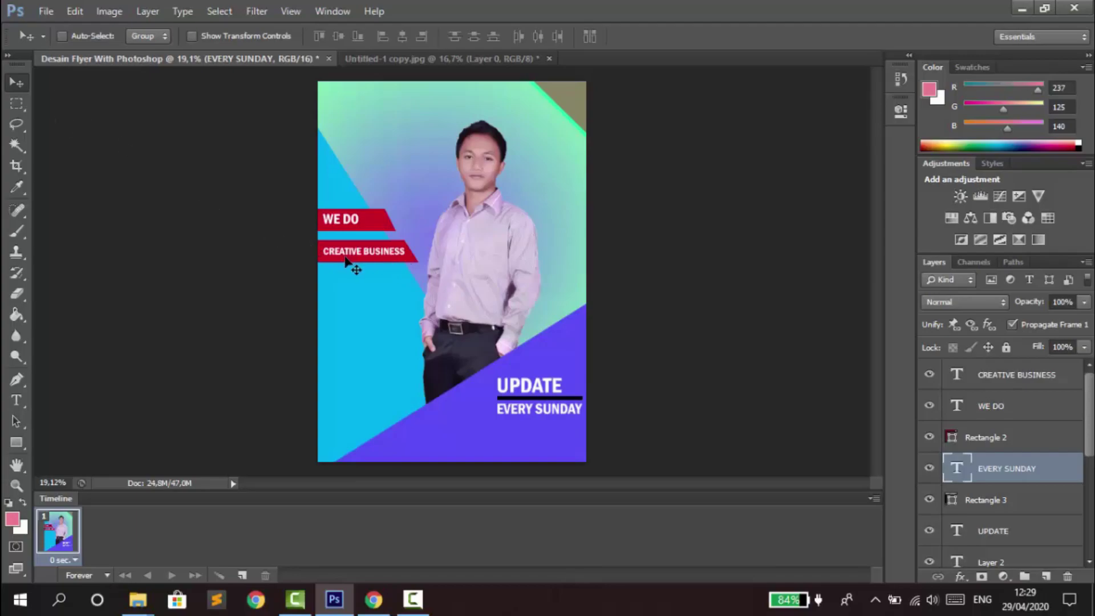
{"action": "left_click", "coordinate": [17, 401]}
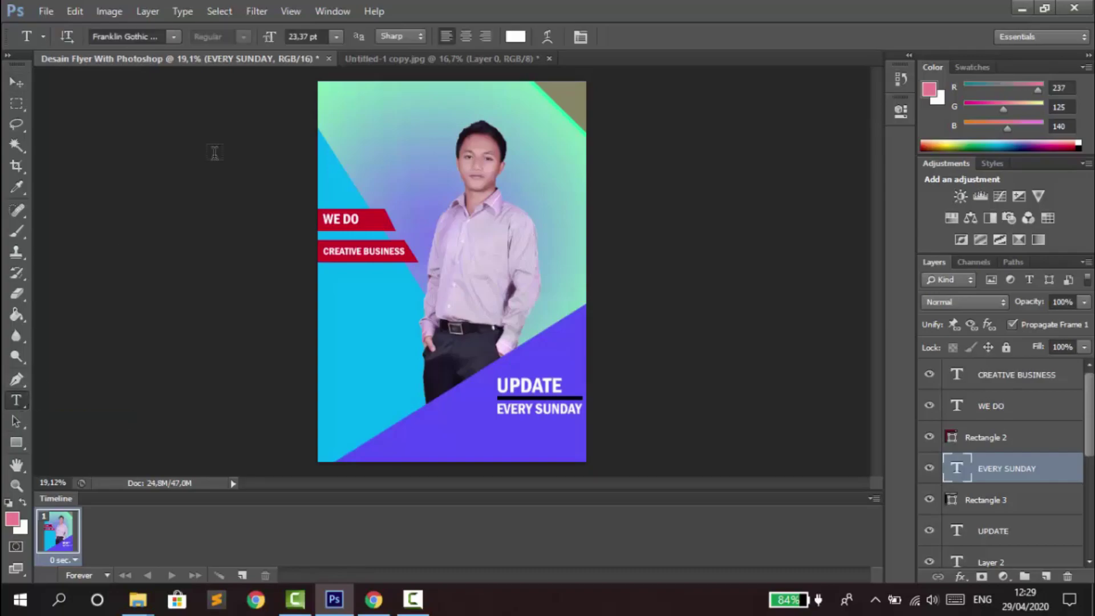
{"action": "left_click", "coordinate": [340, 108]}
{"action": "type", "text": "YOUR"}
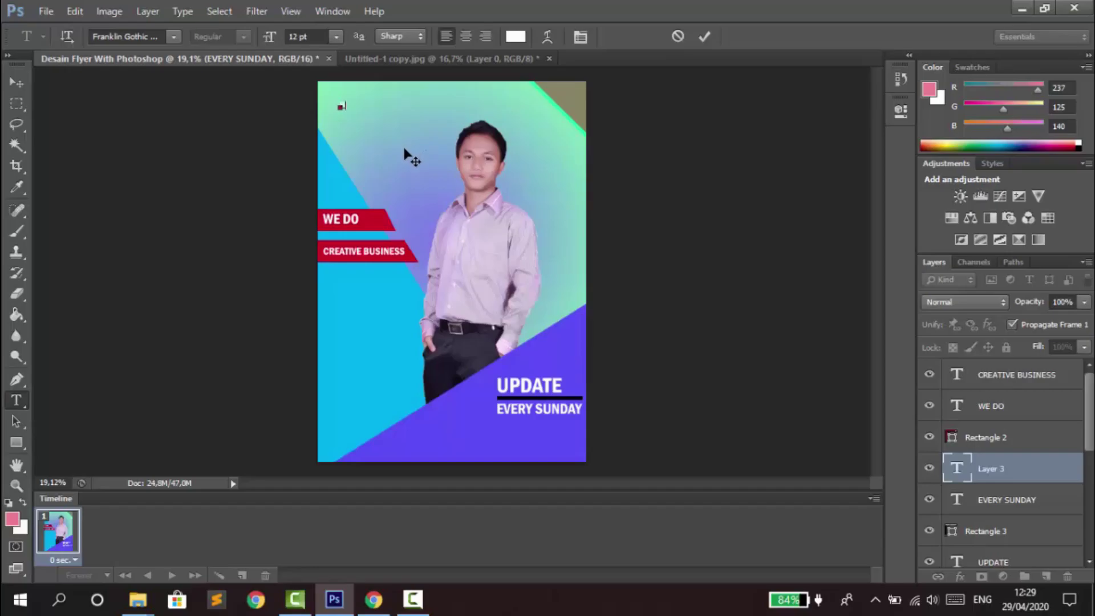
{"action": "key", "text": "ctrl+a"}
{"action": "type", "text": "WEN"}
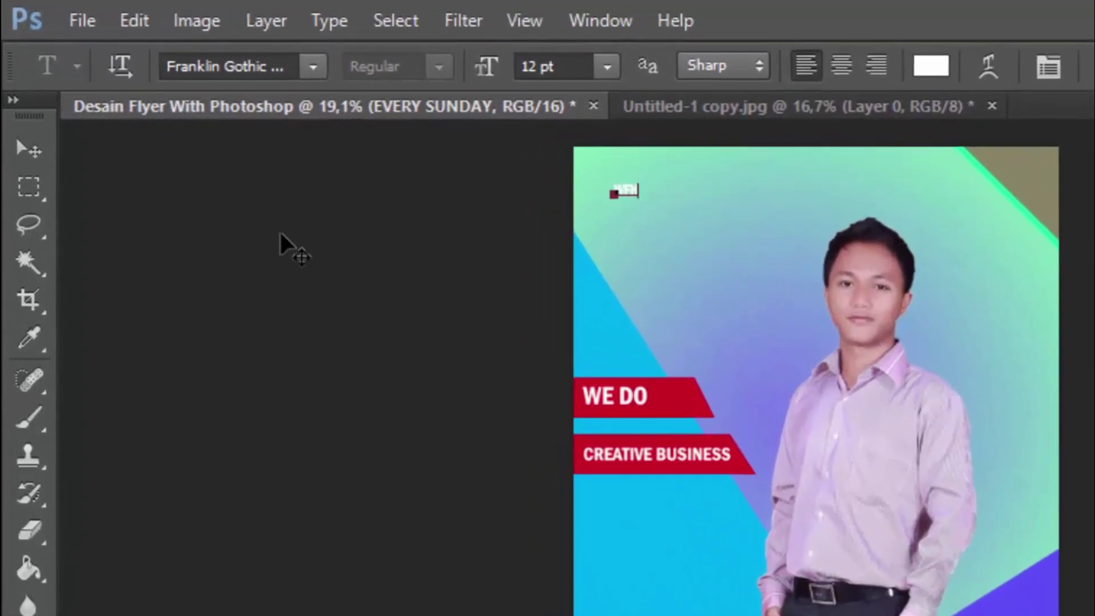
{"action": "left_click", "coordinate": [27, 149]}
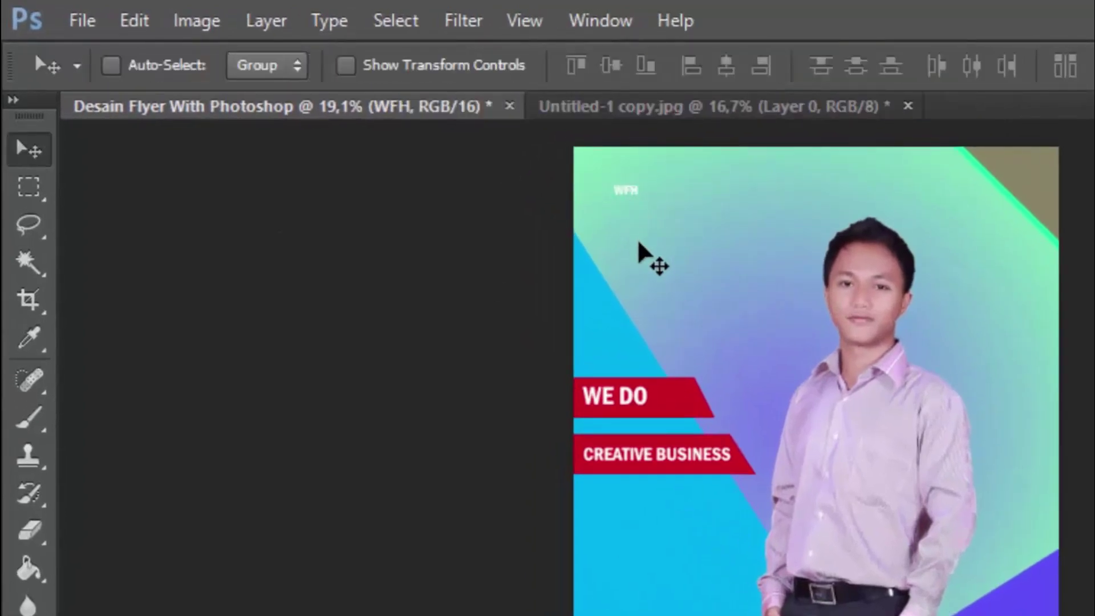
Enlarge the "WFH" text to several times its size and place it close to the flyer's upper-left corner
{"action": "key", "text": "ctrl+t"}
{"action": "left_click_drag", "start_coordinate": [650, 207], "coordinate": [668, 179]}
{"action": "key", "text": "Return"}
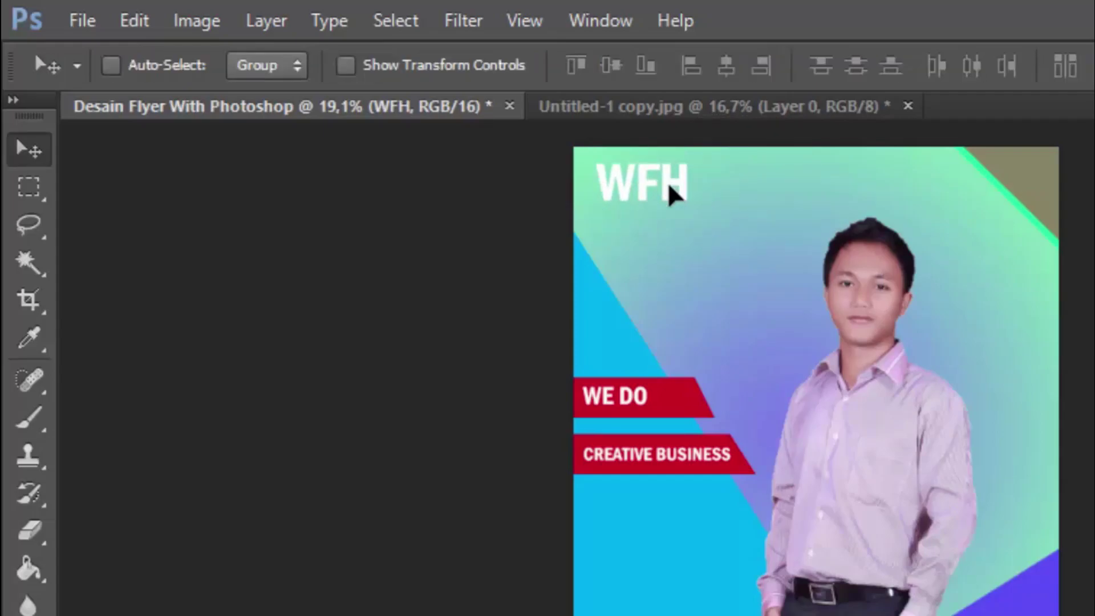
Change the "WFH" text's font to Gang of Three and commit the text layer
{"action": "key", "text": "t"}
{"action": "left_click", "coordinate": [647, 181]}
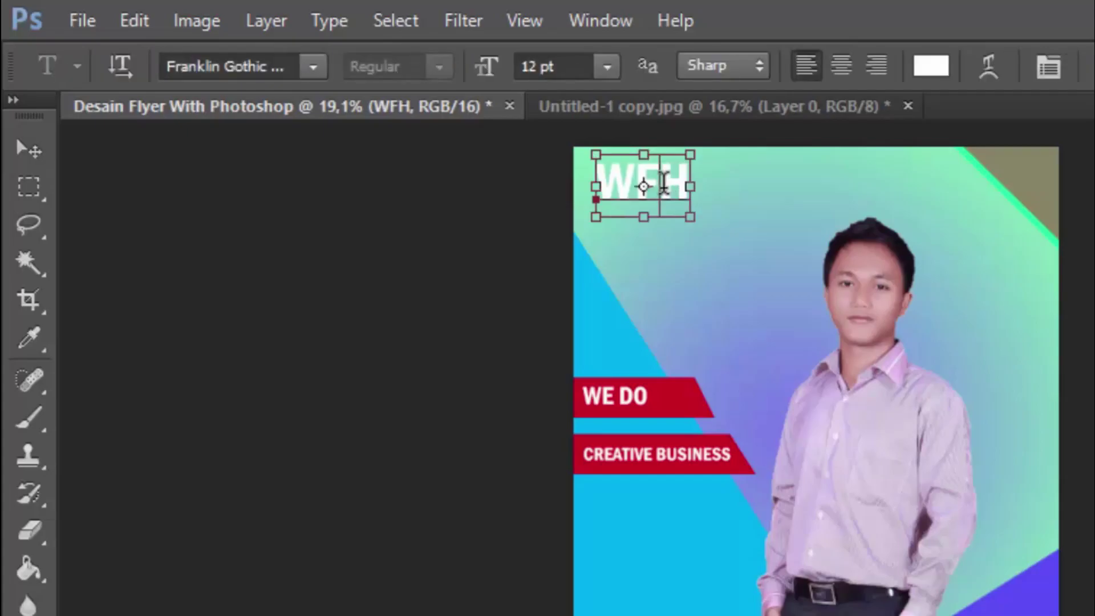
{"action": "double_click", "coordinate": [621, 194]}
{"action": "left_click", "coordinate": [316, 68]}
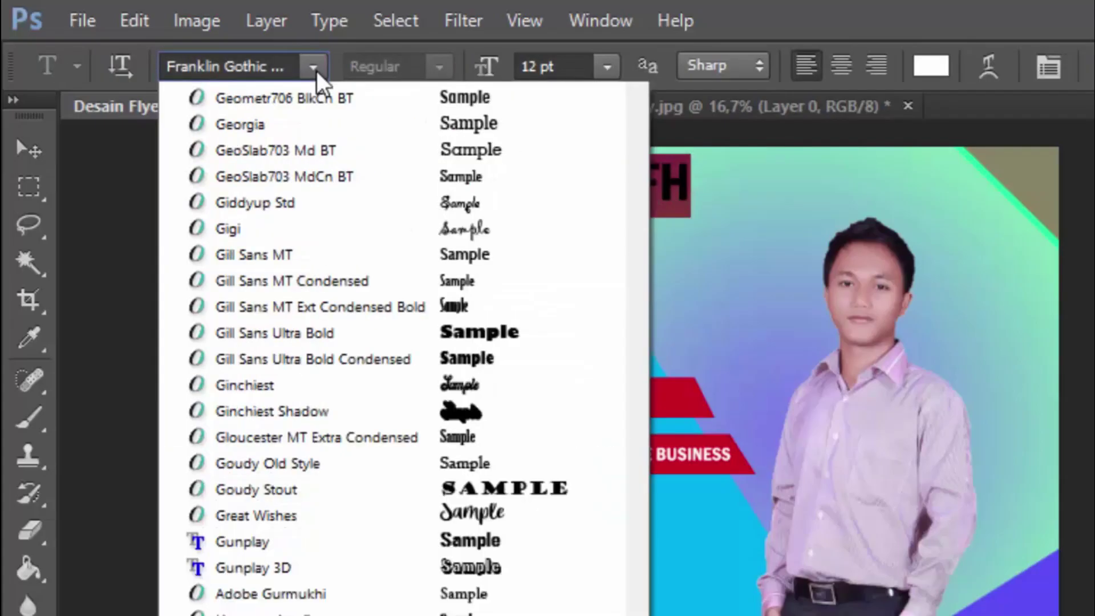
{"action": "left_click", "coordinate": [462, 388]}
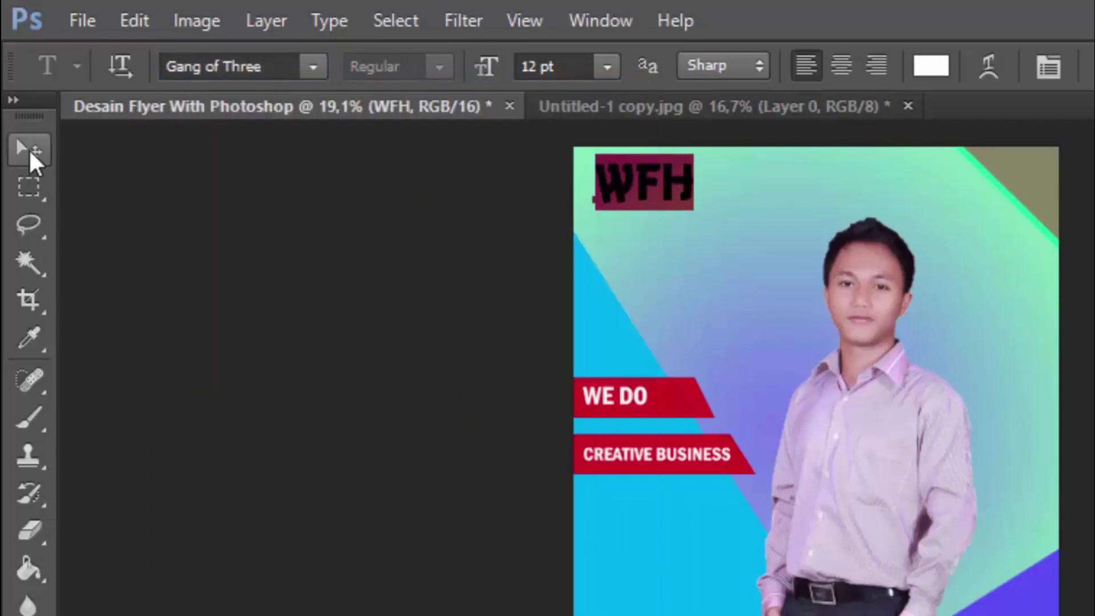
{"action": "left_click", "coordinate": [29, 149]}
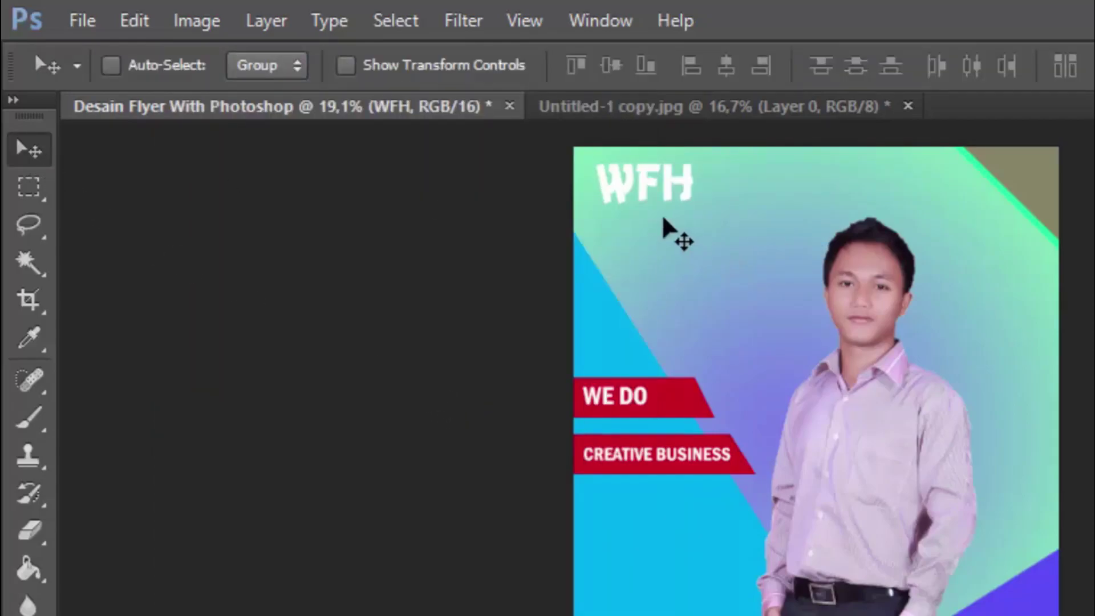
Try red (e80000) on the "WFH" text and restore its colour to white (ffffff)
{"action": "key", "text": "t"}
{"action": "left_click", "coordinate": [656, 188]}
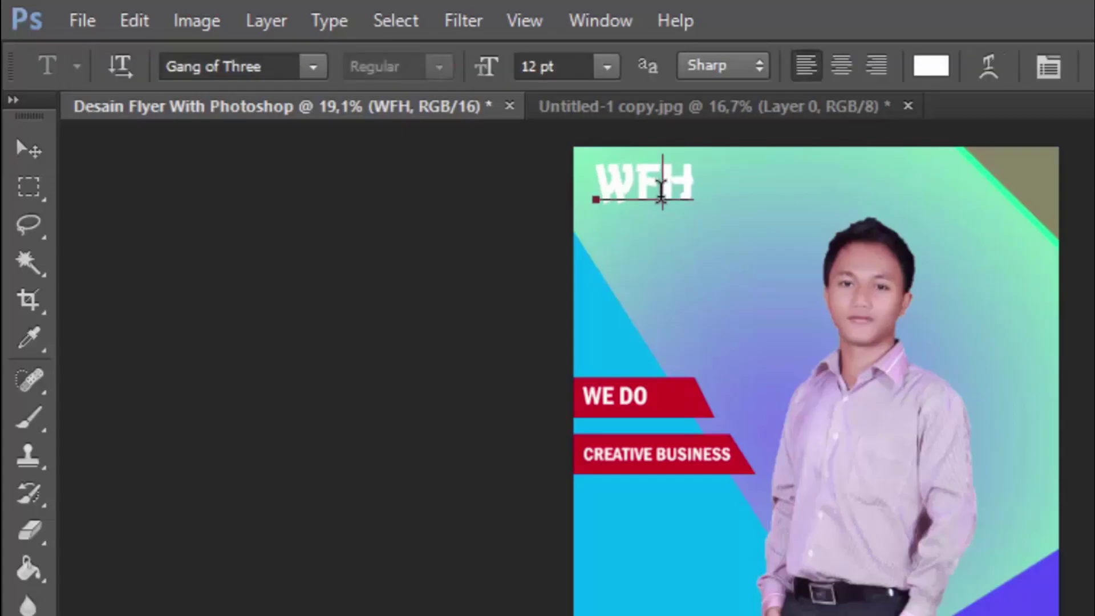
{"action": "key", "text": "ctrl+a"}
{"action": "left_click", "coordinate": [930, 66]}
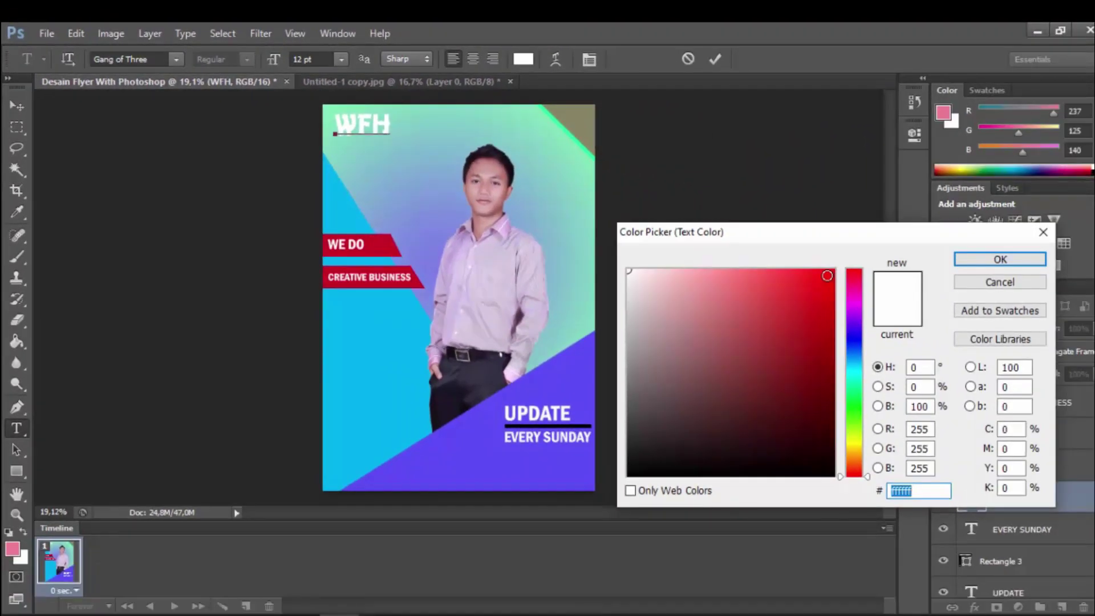
{"action": "left_click_drag", "start_coordinate": [934, 313], "coordinate": [942, 317]}
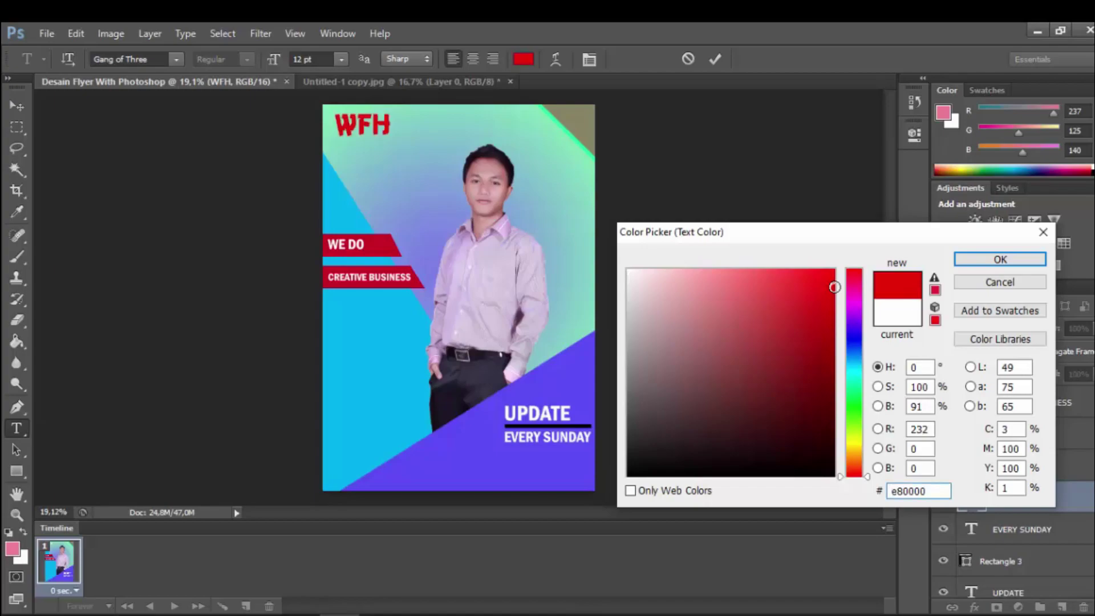
{"action": "mouse_move", "coordinate": [834, 286]}
{"action": "left_mouse_down"}
{"action": "mouse_move", "coordinate": [829, 270]}
{"action": "mouse_move", "coordinate": [628, 271]}
{"action": "mouse_move", "coordinate": [609, 261]}
{"action": "left_mouse_up"}
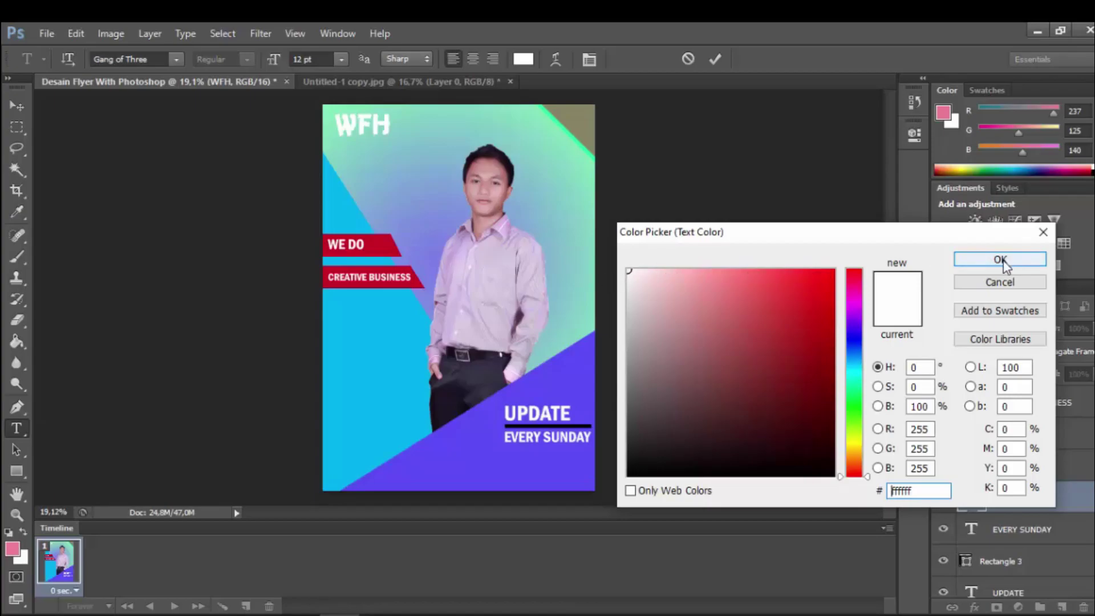
{"action": "left_click", "coordinate": [1020, 259]}
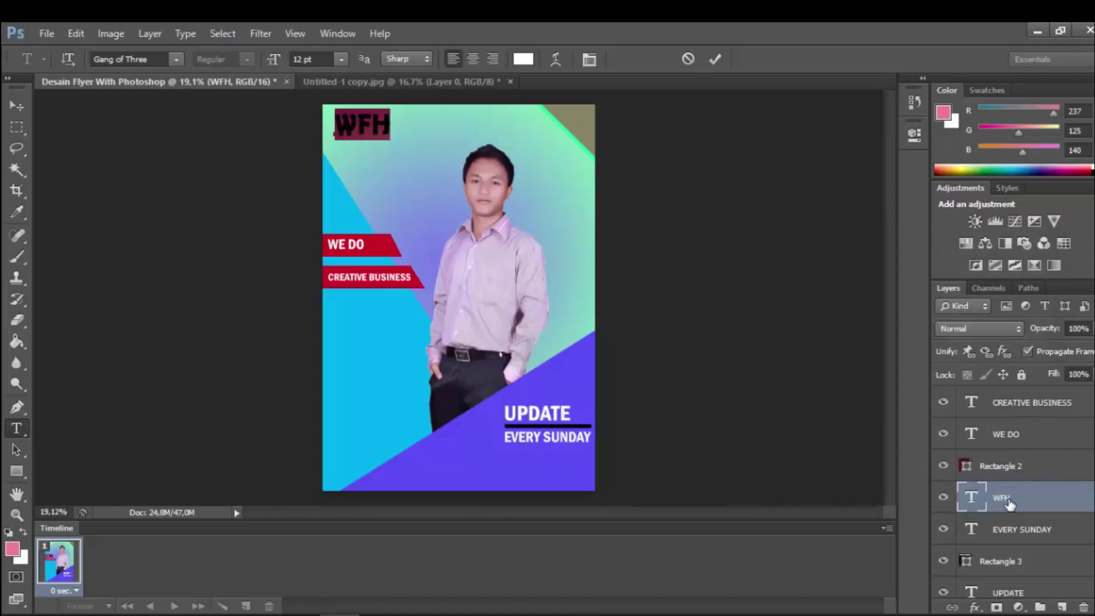
Duplicate the white "WFH" text layer as "WFH copy" in the same document
{"action": "left_click", "coordinate": [1008, 502]}
{"action": "right_click", "coordinate": [1021, 506]}
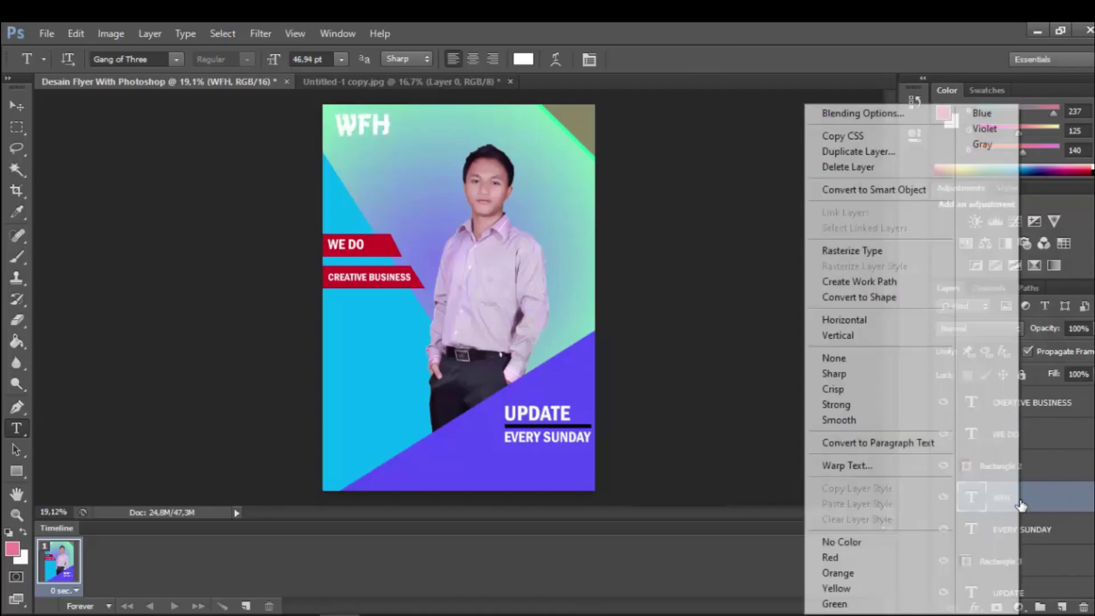
{"action": "left_click", "coordinate": [858, 151]}
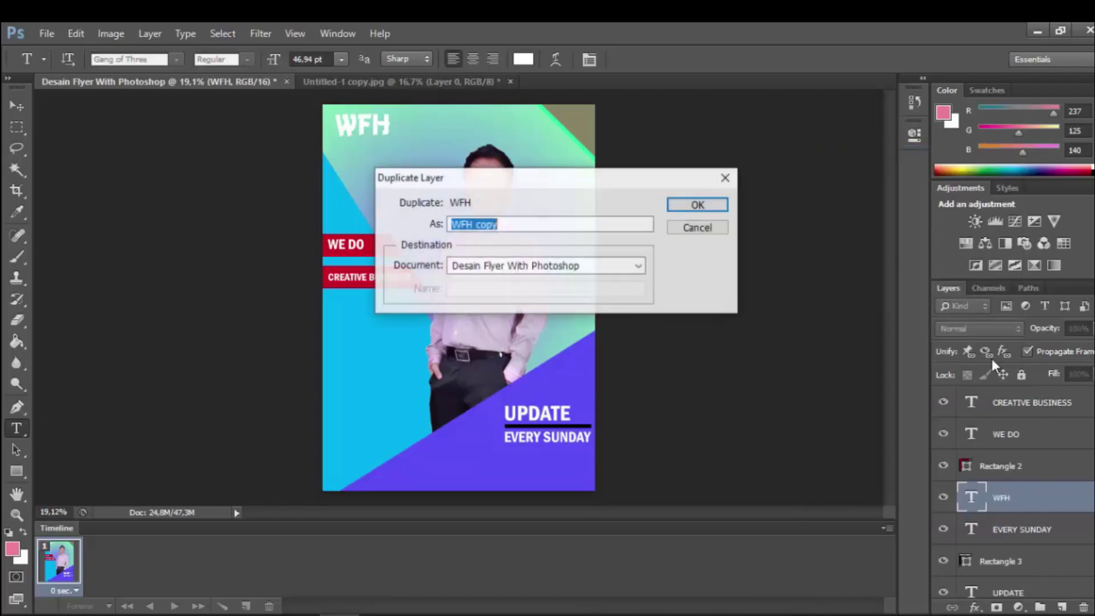
{"action": "left_click", "coordinate": [696, 212]}
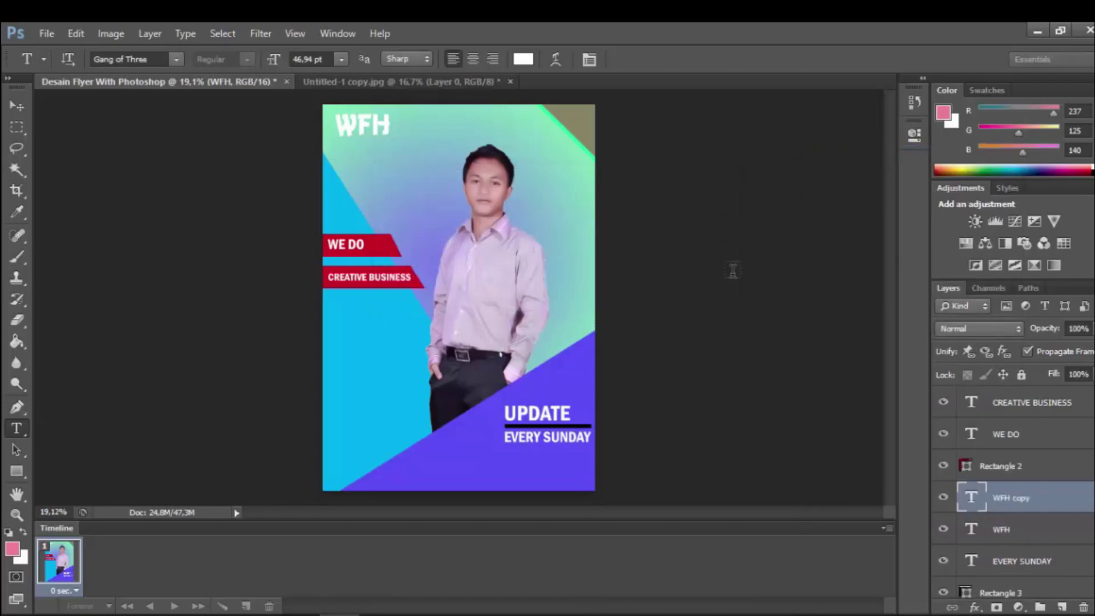
Change the duplicated "WFH" text's colour to red (f50b0b) and commit the text layer
{"action": "double_click", "coordinate": [1005, 500]}
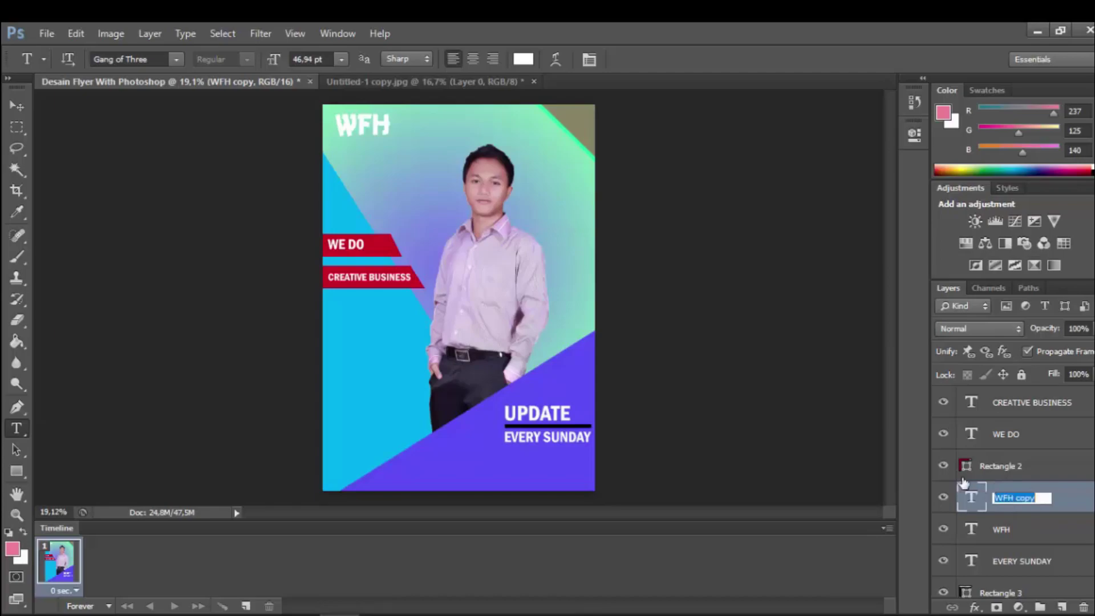
{"action": "left_click", "coordinate": [968, 502]}
{"action": "double_click", "coordinate": [967, 502]}
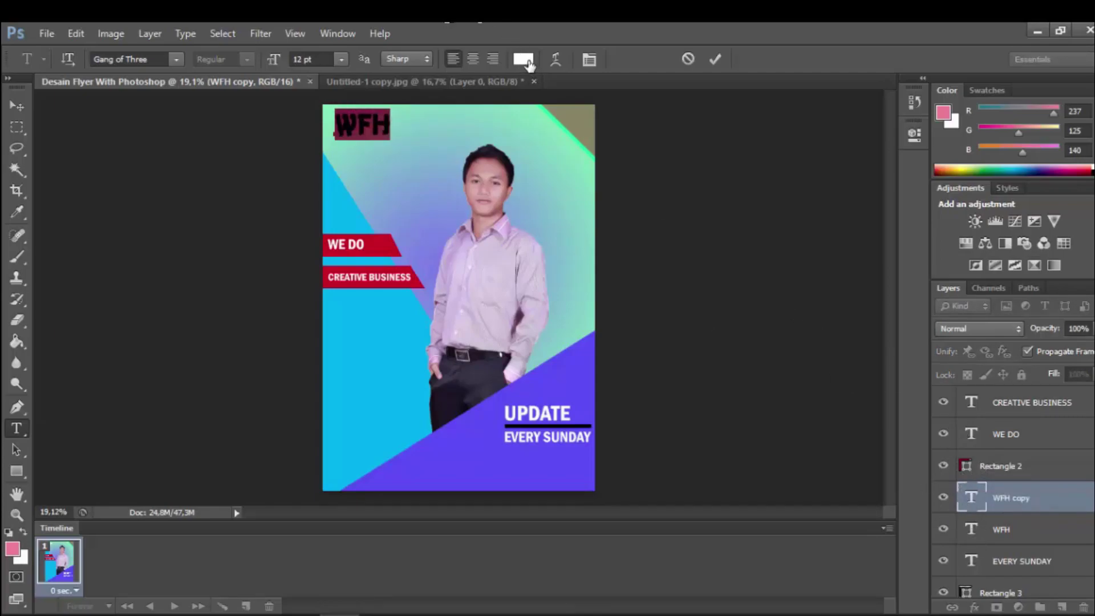
{"action": "left_click", "coordinate": [521, 61]}
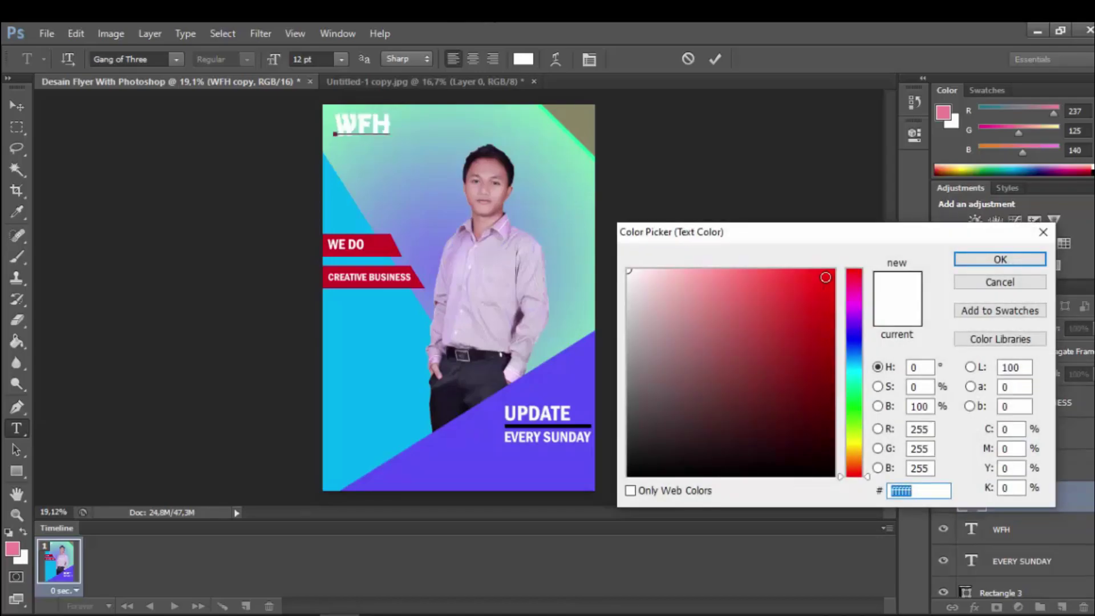
{"action": "left_click", "coordinate": [830, 274]}
{"action": "left_click", "coordinate": [1001, 260]}
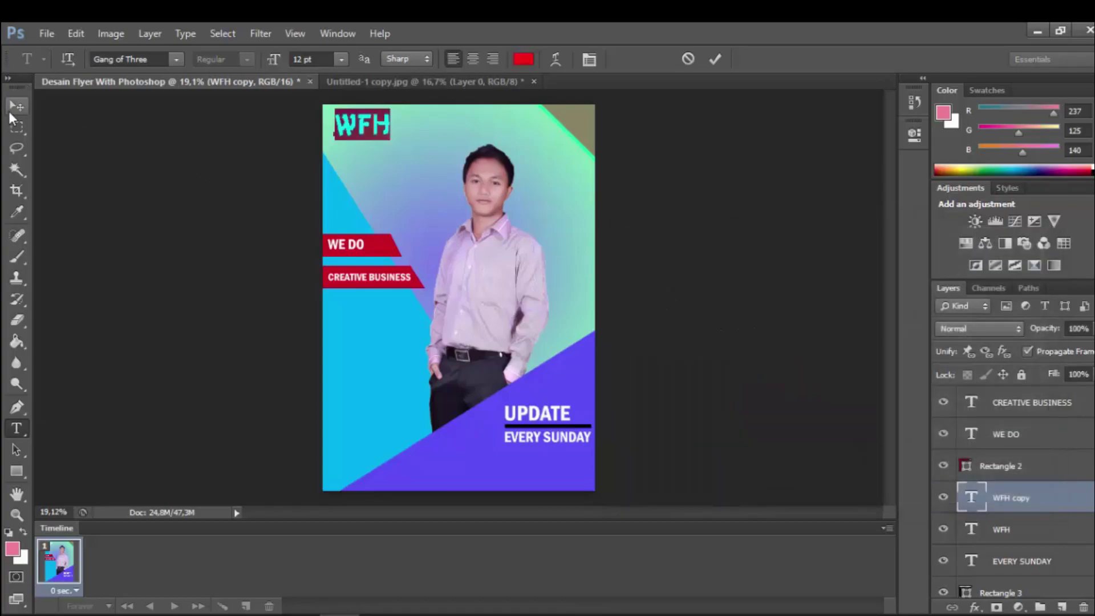
{"action": "left_click", "coordinate": [11, 110]}
Nudge the red "WFH" copy slightly left and up so the white text shows behind it as a shadow
{"action": "key", "text": "Left"}
{"action": "key", "text": "Left"}
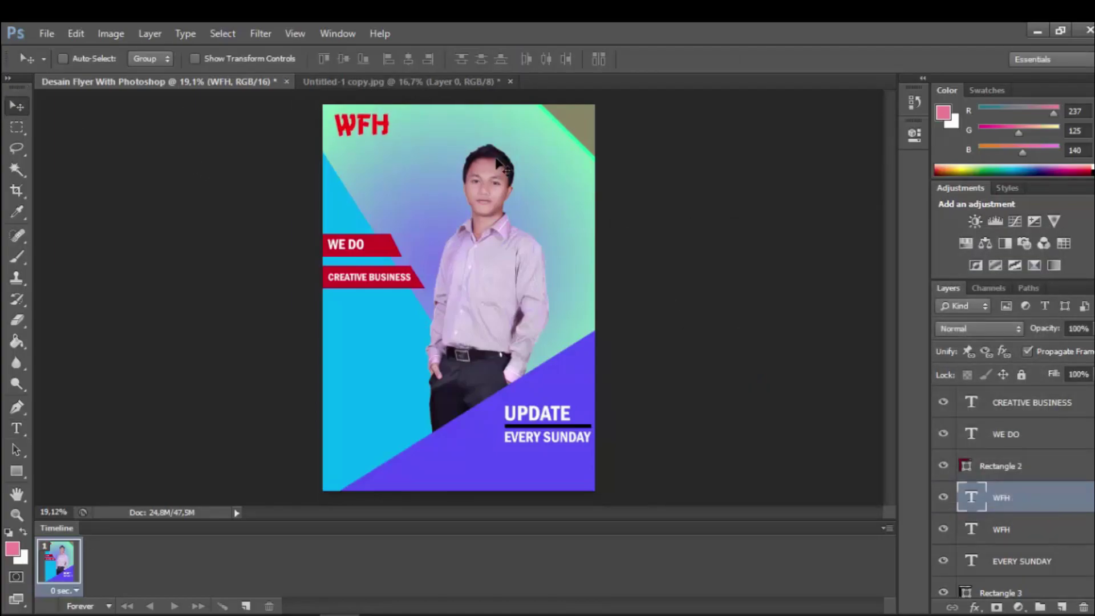
{"action": "key", "text": "Up"}
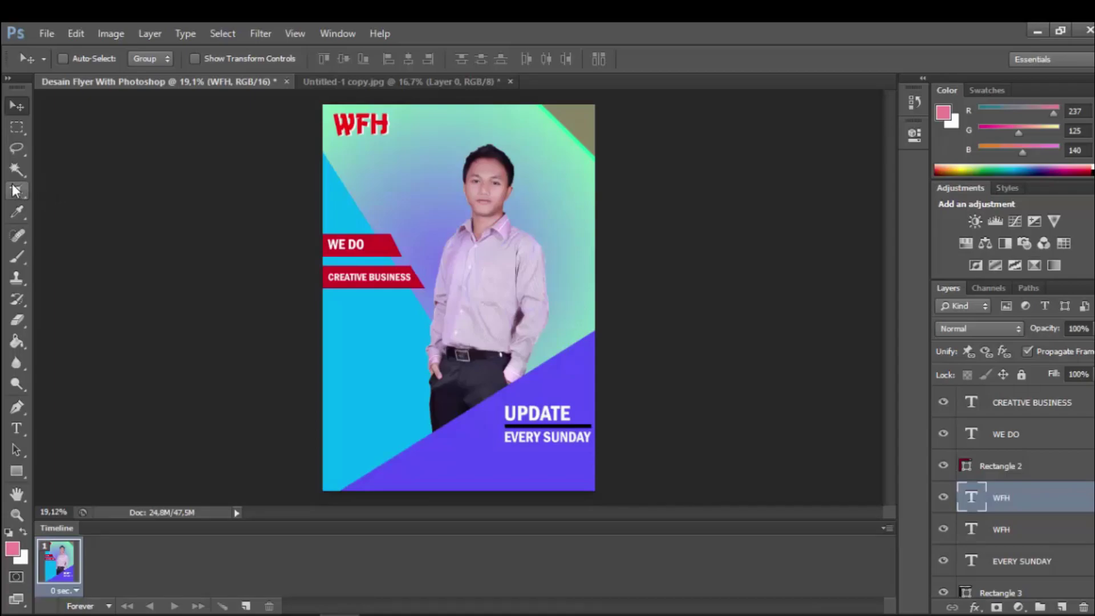
Add the red text "WORK FROM HOME" in Gang of Three beside the "WFH" heading and commit it
{"action": "left_click", "coordinate": [22, 423]}
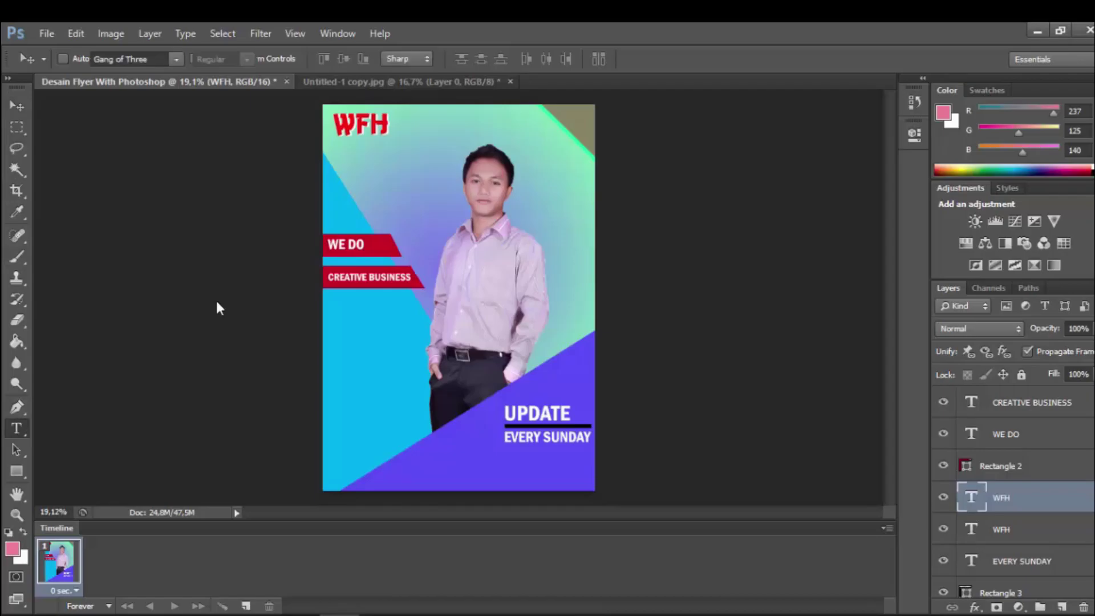
{"action": "scroll", "coordinate": [368, 115], "scroll_direction": "up", "scroll_amount": 5, "text": "alt"}
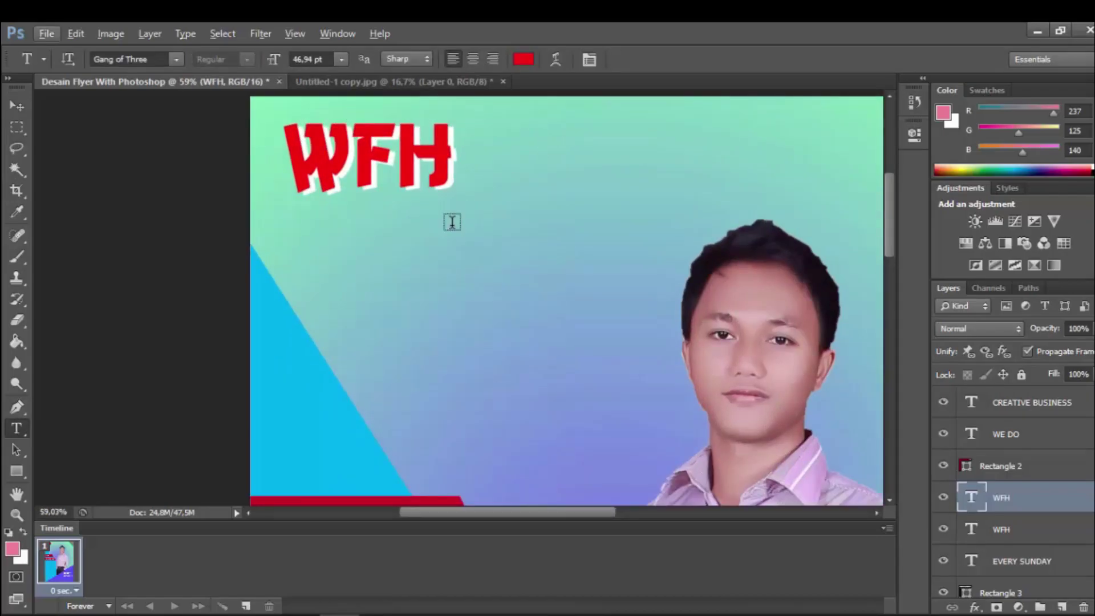
{"action": "left_click", "coordinate": [502, 177]}
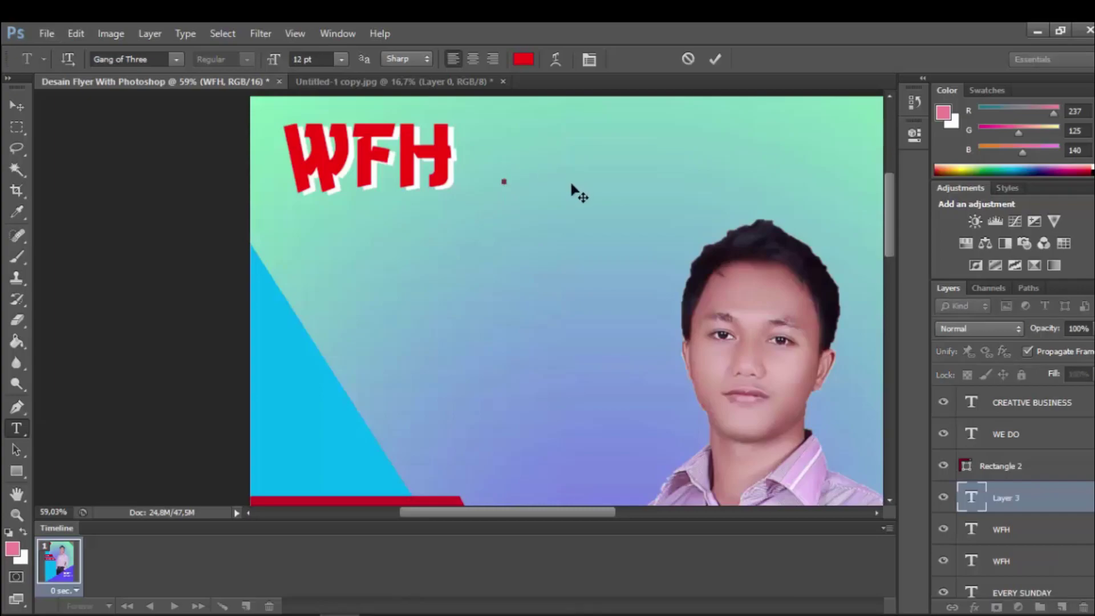
{"action": "type", "text": "work F"}
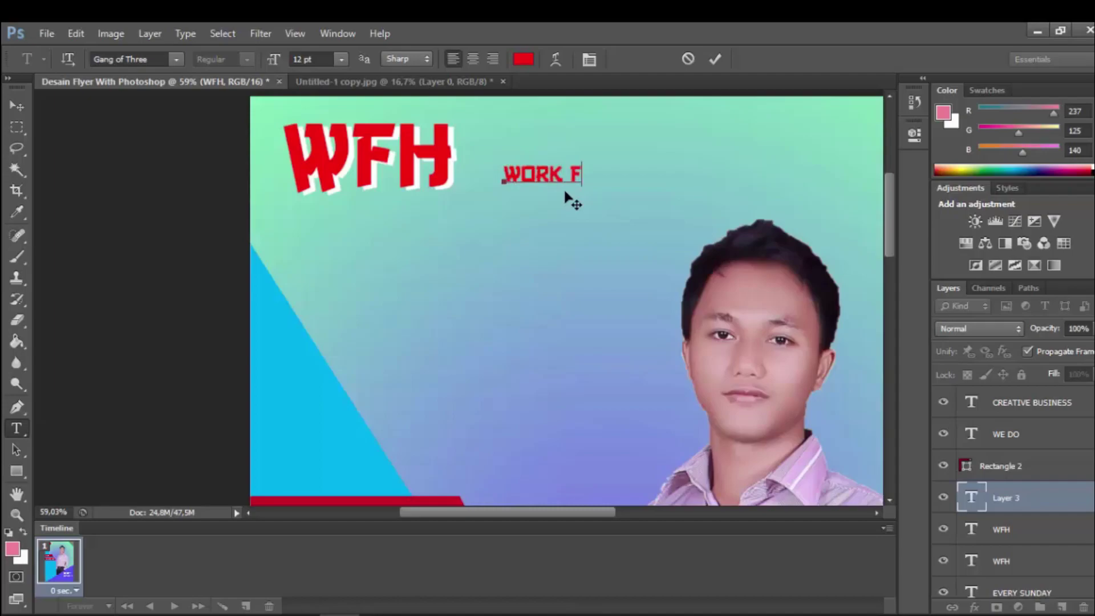
{"action": "type", "text": "ROM HOME"}
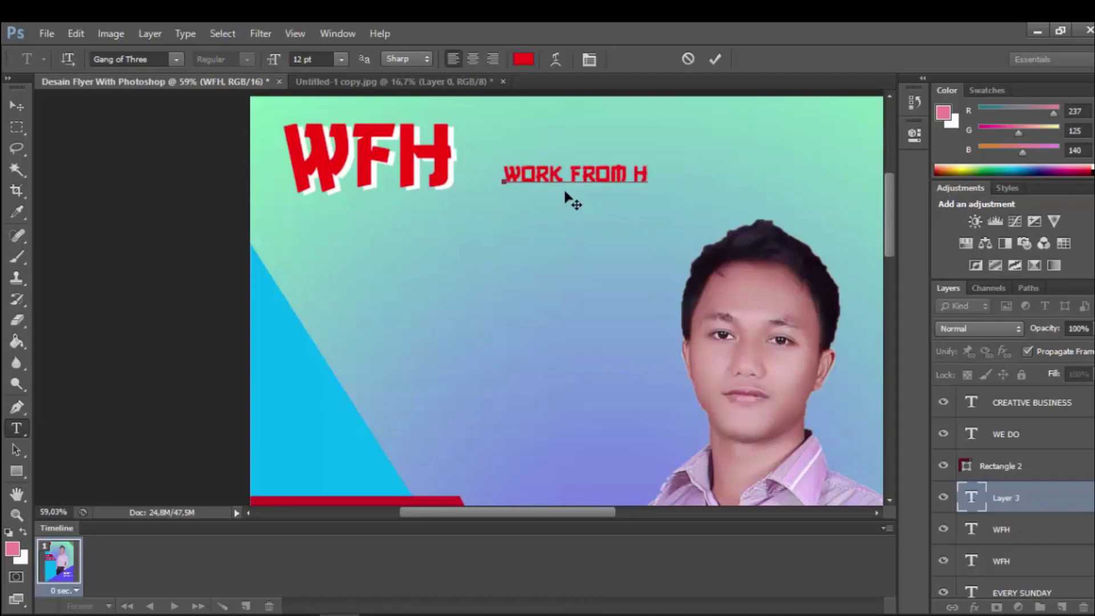
{"action": "left_click", "coordinate": [17, 106]}
Move the "WORK FROM HOME" text beneath the "WFH" heading and nudge it into line with the heading's left edge
{"action": "left_click_drag", "start_coordinate": [571, 166], "coordinate": [360, 229]}
{"action": "key", "text": "Up"}
{"action": "key", "text": "Up"}
{"action": "key", "text": "Left"}
{"action": "key", "text": "Left"}
{"action": "key", "text": "Up"}
{"action": "key", "text": "Up"}
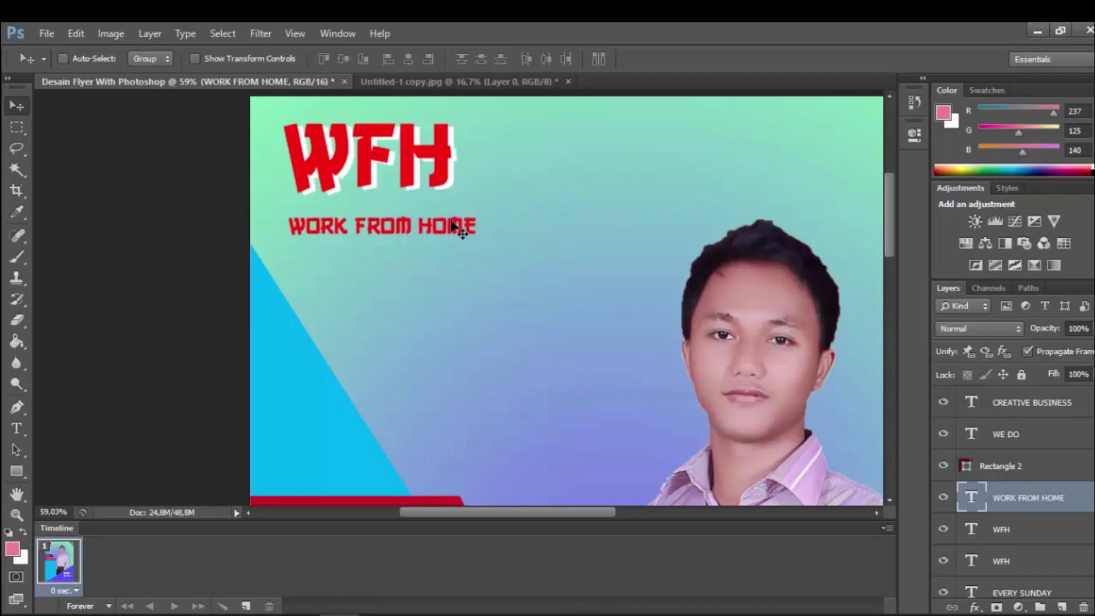
Scale the "WORK FROM HOME" text to about 93% and place it closer beneath the "WFH" heading
{"action": "key", "text": "ctrl+t"}
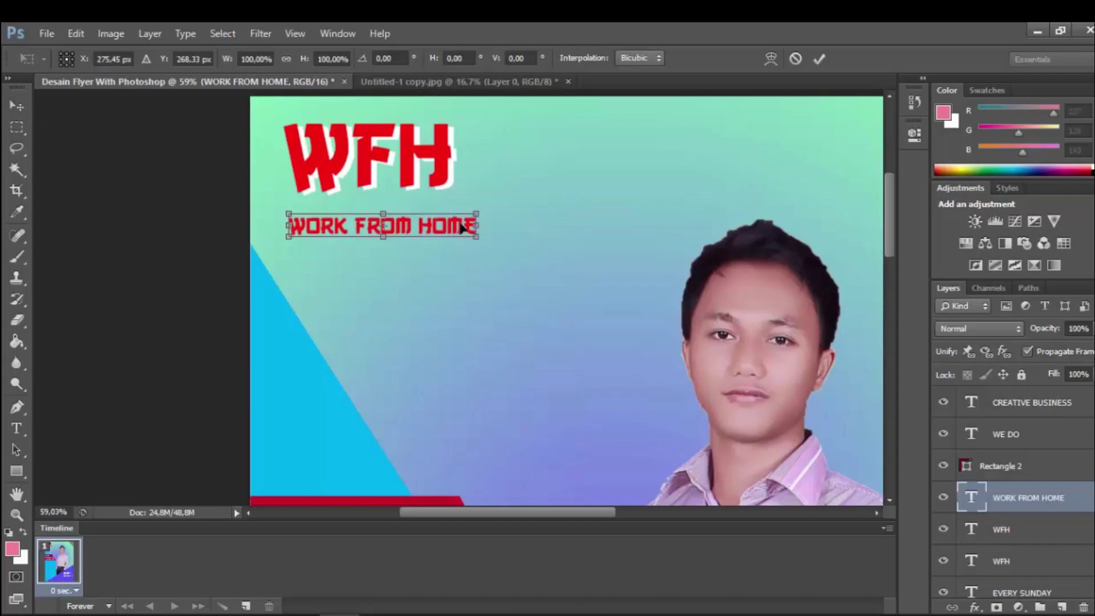
{"action": "left_click_drag", "start_coordinate": [478, 239], "coordinate": [461, 217]}
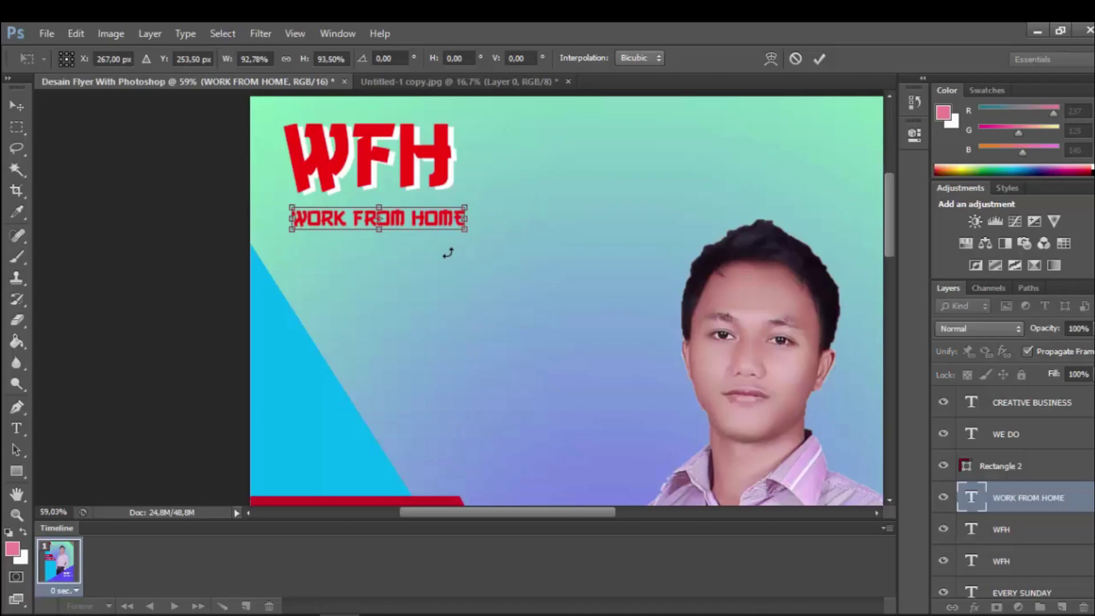
{"action": "key", "text": "Return"}
Nudge the red "WFH" text slightly right and down to narrow its offset from the white copy behind it
{"action": "right_click", "coordinate": [410, 162]}
{"action": "left_click", "coordinate": [441, 172]}
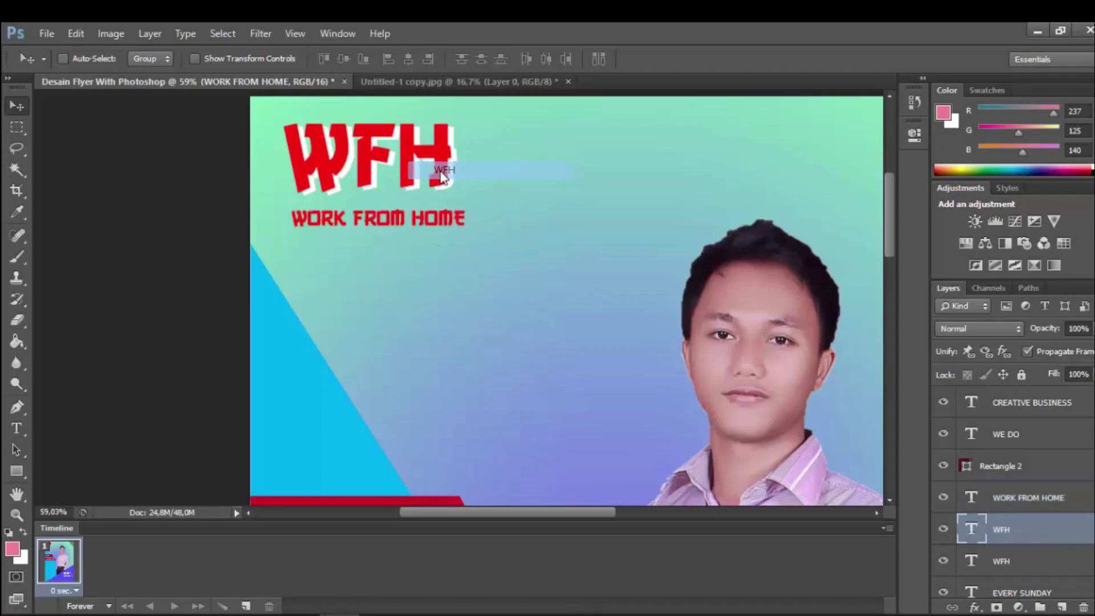
{"action": "key", "text": "Right"}
{"action": "key", "text": "Right"}
{"action": "key", "text": "Right"}
{"action": "key", "text": "Right"}
{"action": "key", "text": "Right"}
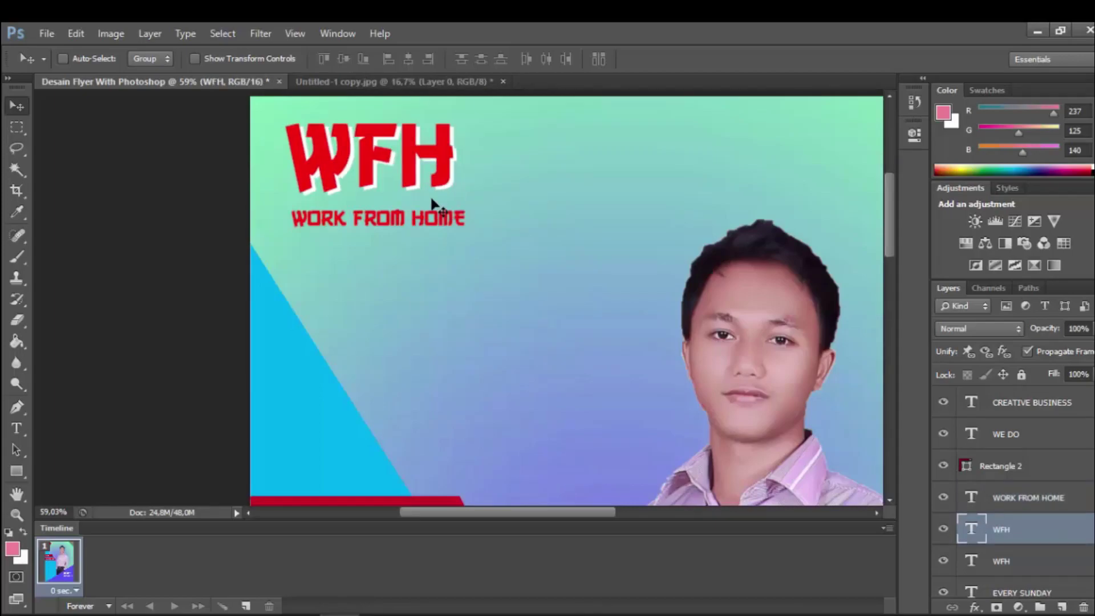
{"action": "key", "text": "Down"}
{"action": "key", "text": "Down"}
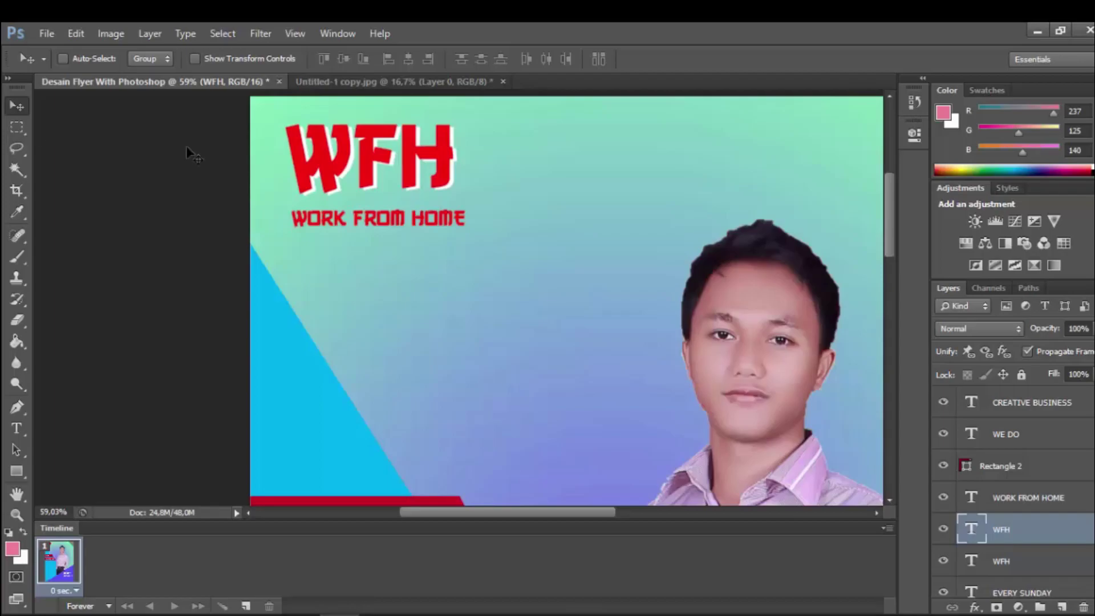
Change the "WORK FROM HOME" text's colour to near-black (221a1a), commit the layer and fit the flyer in the window
{"action": "scroll", "coordinate": [384, 249], "scroll_direction": "down", "scroll_amount": 4}
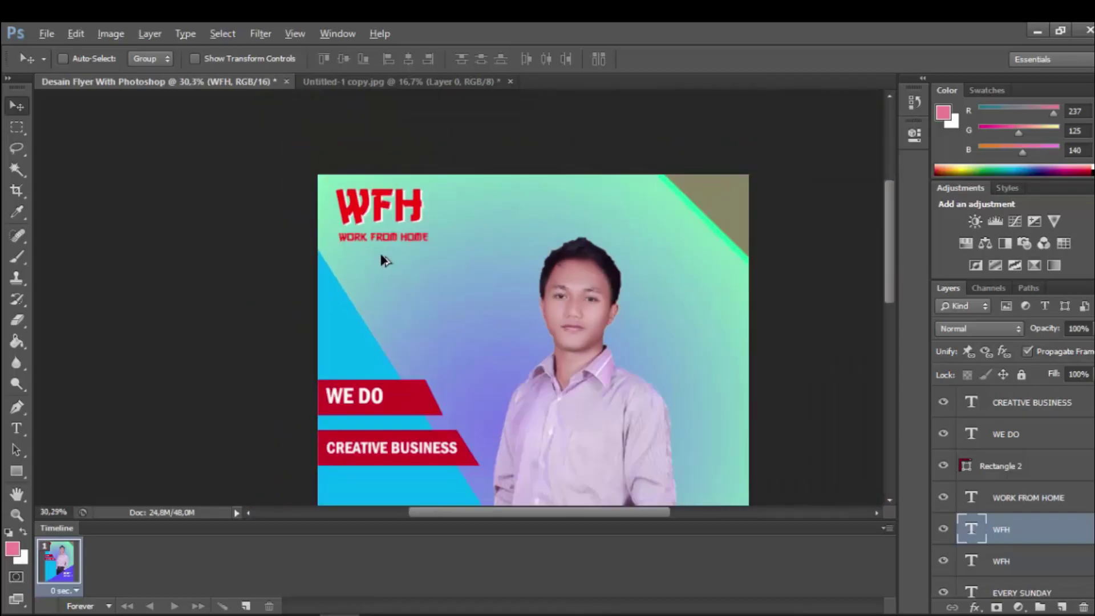
{"action": "scroll", "coordinate": [379, 256], "scroll_direction": "down", "scroll_amount": 2}
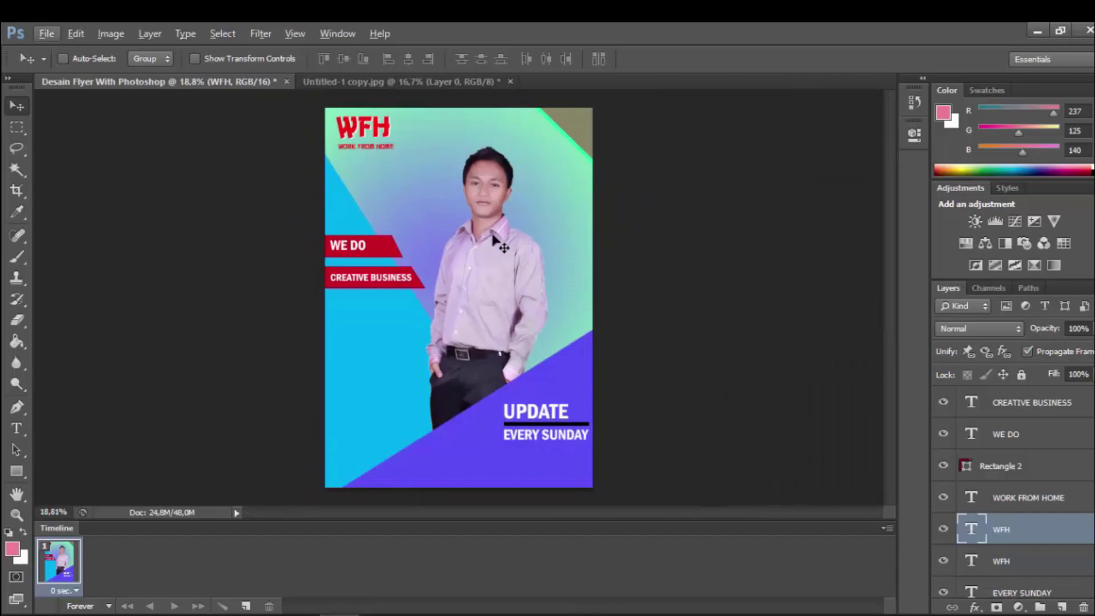
{"action": "scroll", "coordinate": [351, 131], "scroll_direction": "up", "scroll_amount": 1}
{"action": "scroll", "coordinate": [351, 133], "scroll_direction": "up", "scroll_amount": 5}
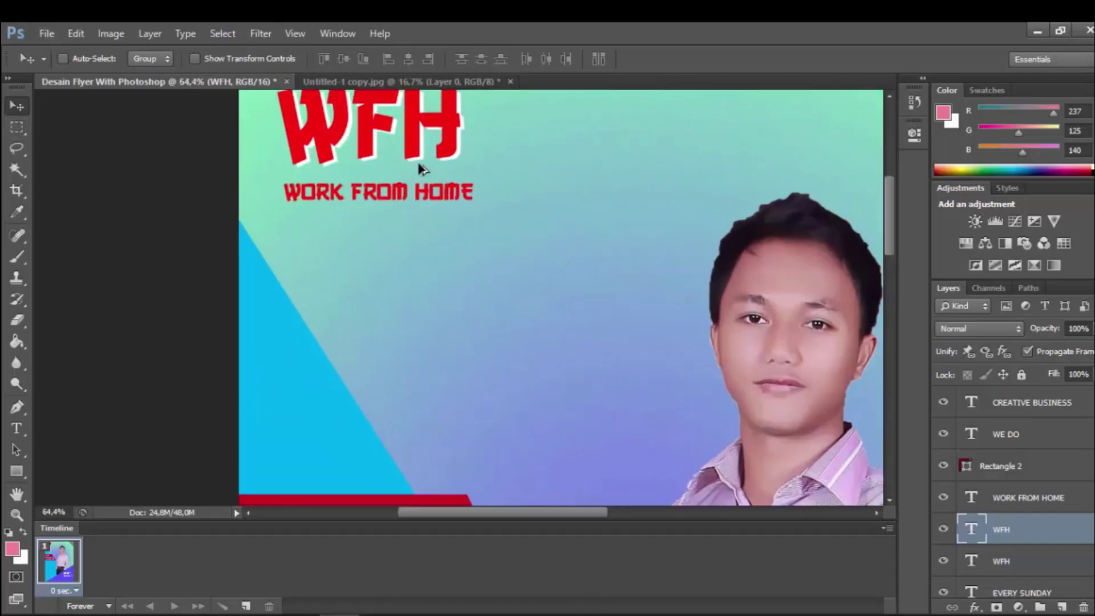
{"action": "key", "text": "t"}
{"action": "left_click", "coordinate": [418, 191]}
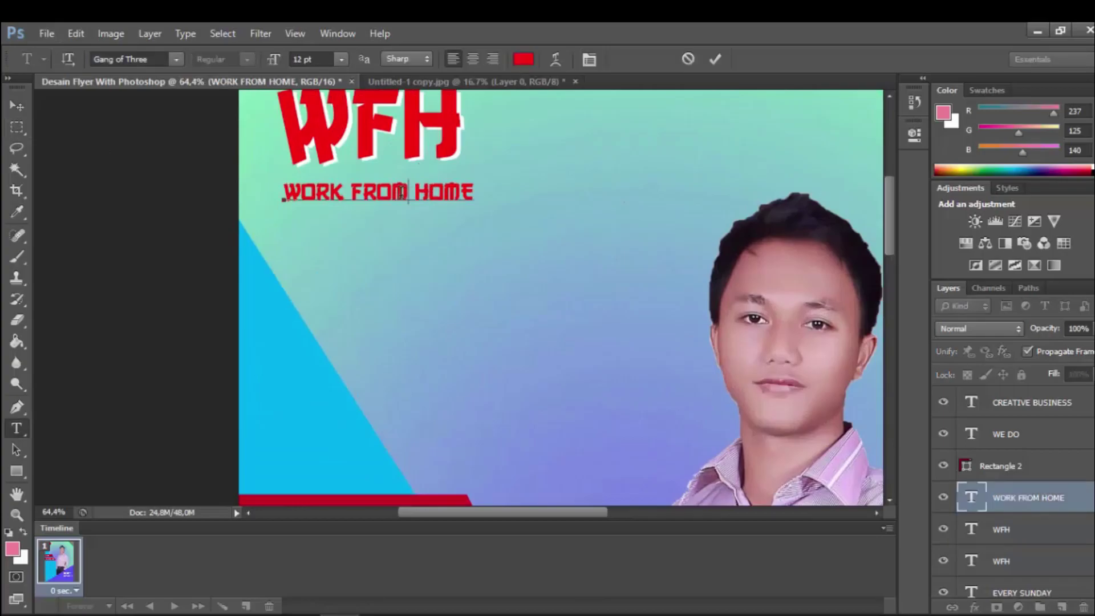
{"action": "key", "text": "ctrl+a"}
{"action": "left_click", "coordinate": [524, 61]}
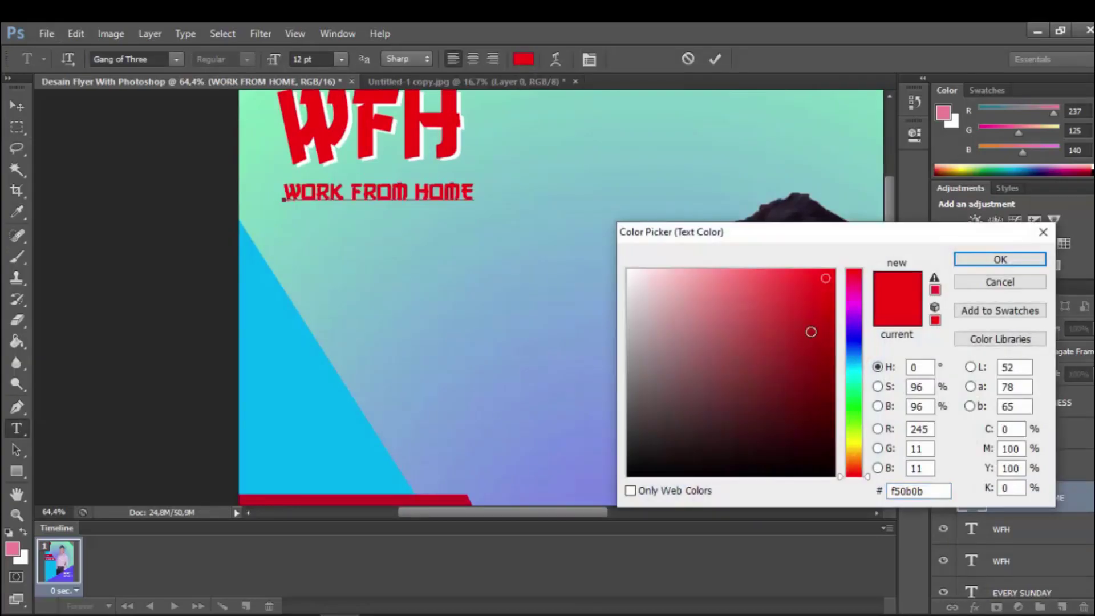
{"action": "left_click", "coordinate": [673, 451]}
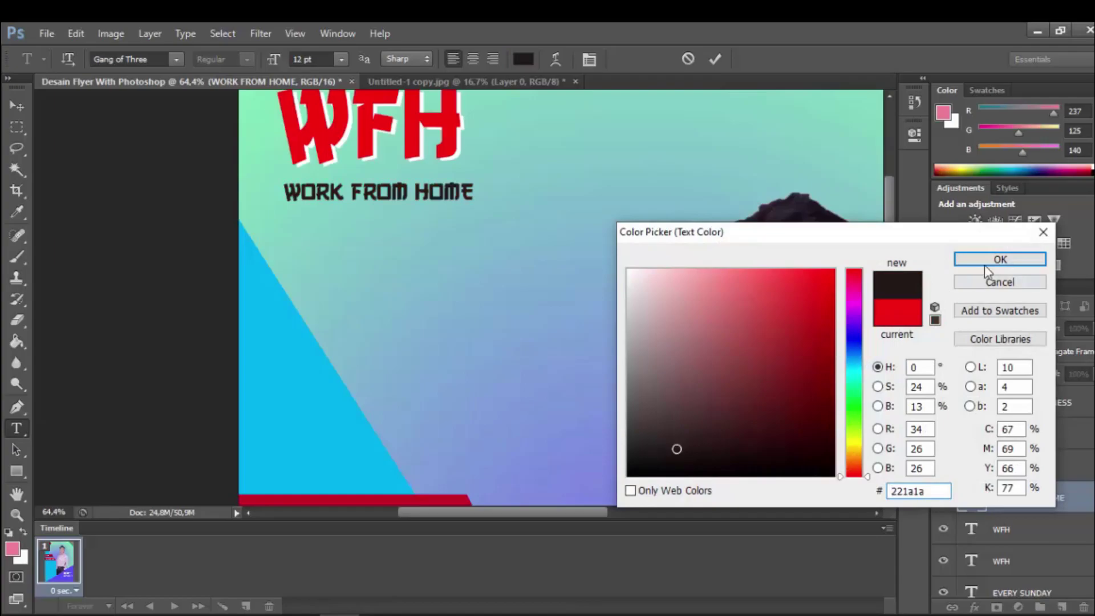
{"action": "left_click", "coordinate": [1004, 263]}
{"action": "left_click", "coordinate": [17, 106]}
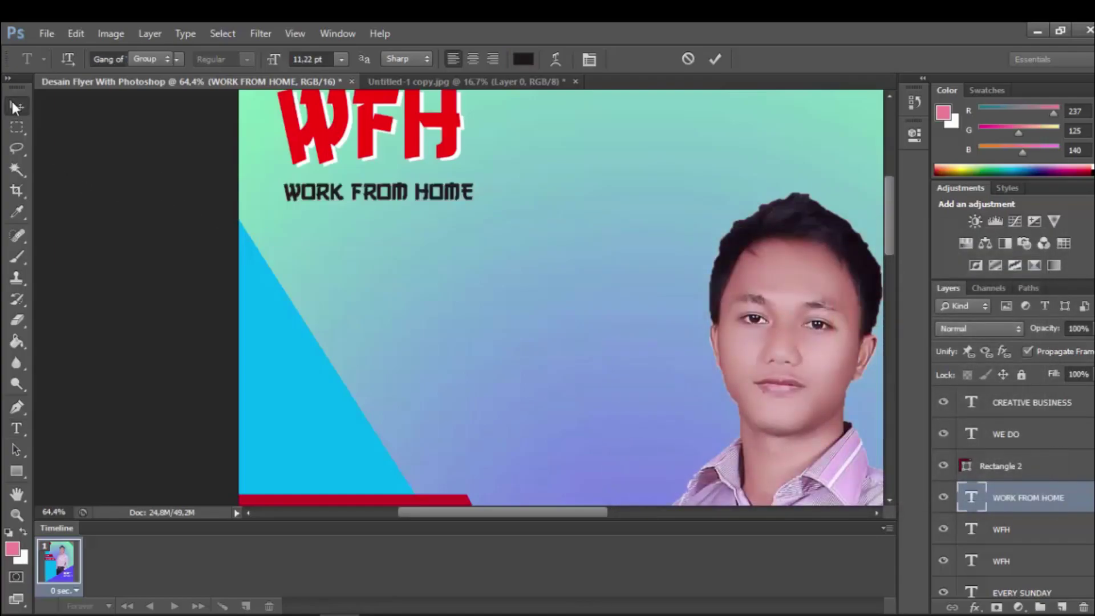
{"action": "key", "text": "ctrl+0"}
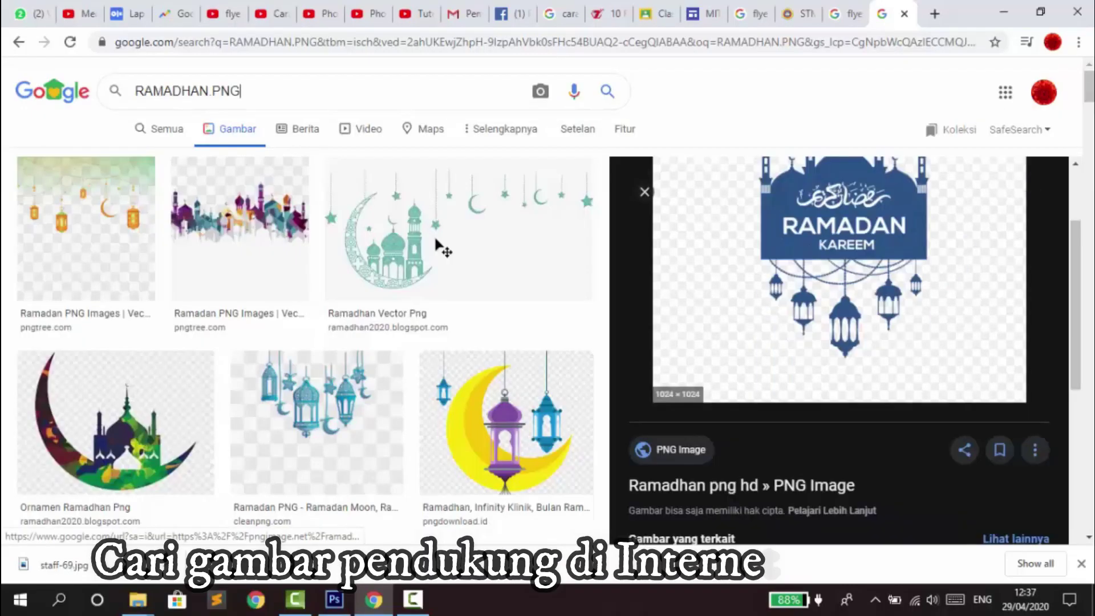
Browse the RAMADHAN.PNG image results and their related previews for artwork suited to the flyer
{"action": "scroll", "coordinate": [443, 250], "scroll_direction": "down", "scroll_amount": 4}
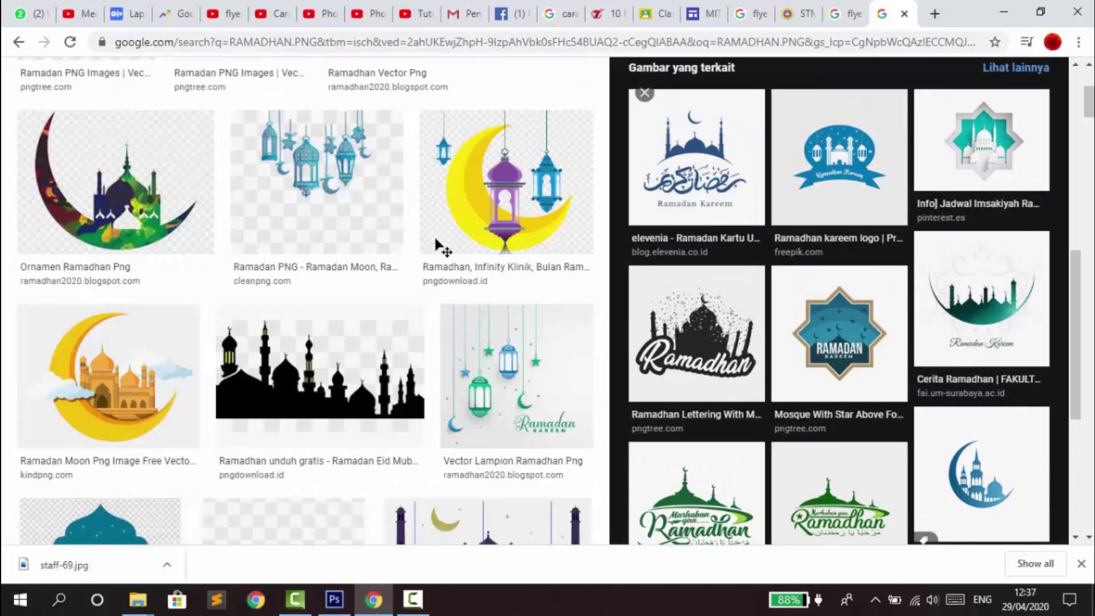
{"action": "left_click", "coordinate": [696, 413]}
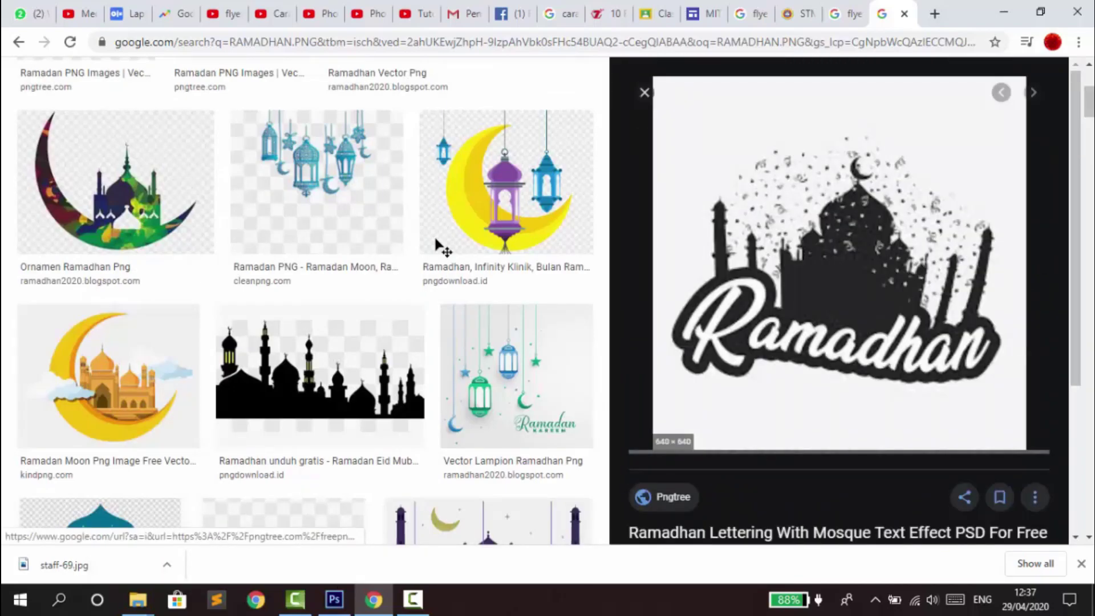
{"action": "scroll", "coordinate": [442, 249], "scroll_direction": "down", "scroll_amount": 7}
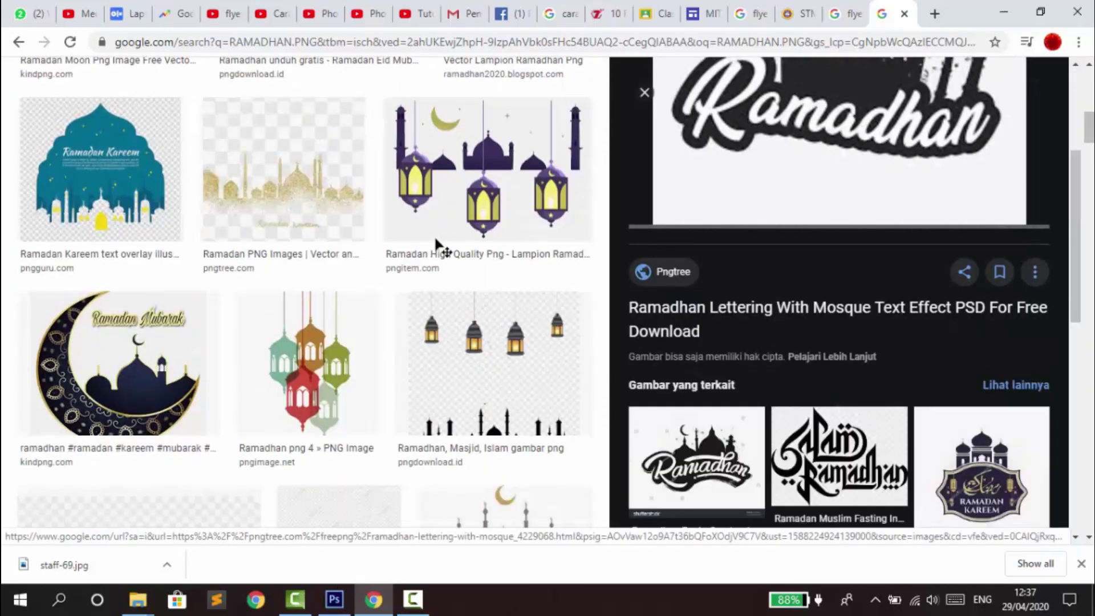
{"action": "scroll", "coordinate": [839, 291], "scroll_direction": "down", "scroll_amount": 7}
{"action": "scroll", "coordinate": [838, 291], "scroll_direction": "up", "scroll_amount": 10}
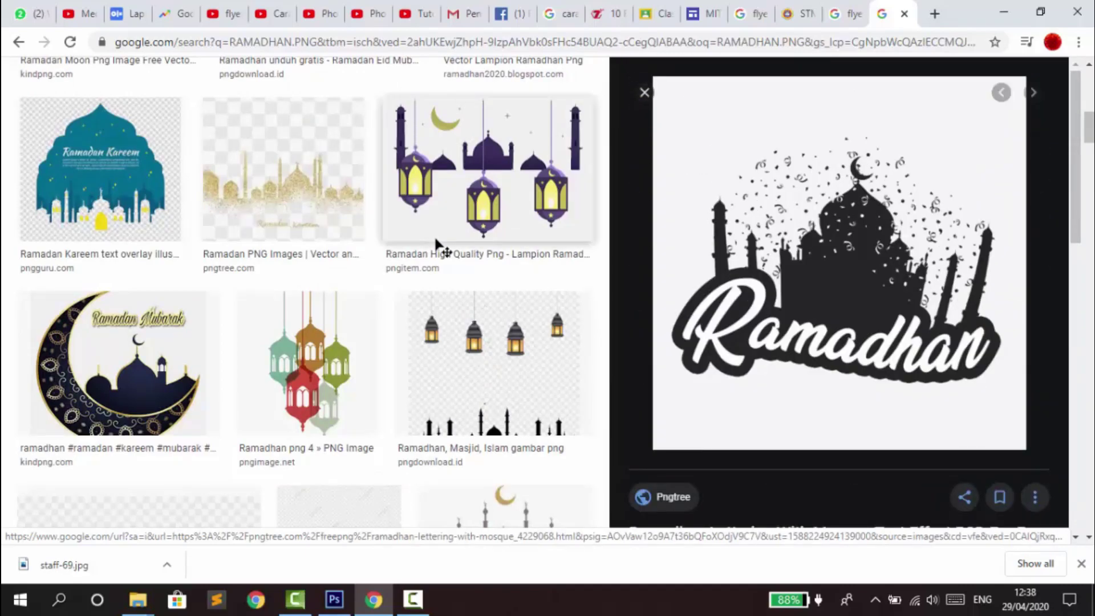
{"action": "scroll", "coordinate": [436, 242], "scroll_direction": "down", "scroll_amount": 7}
{"action": "left_click", "coordinate": [19, 42]}
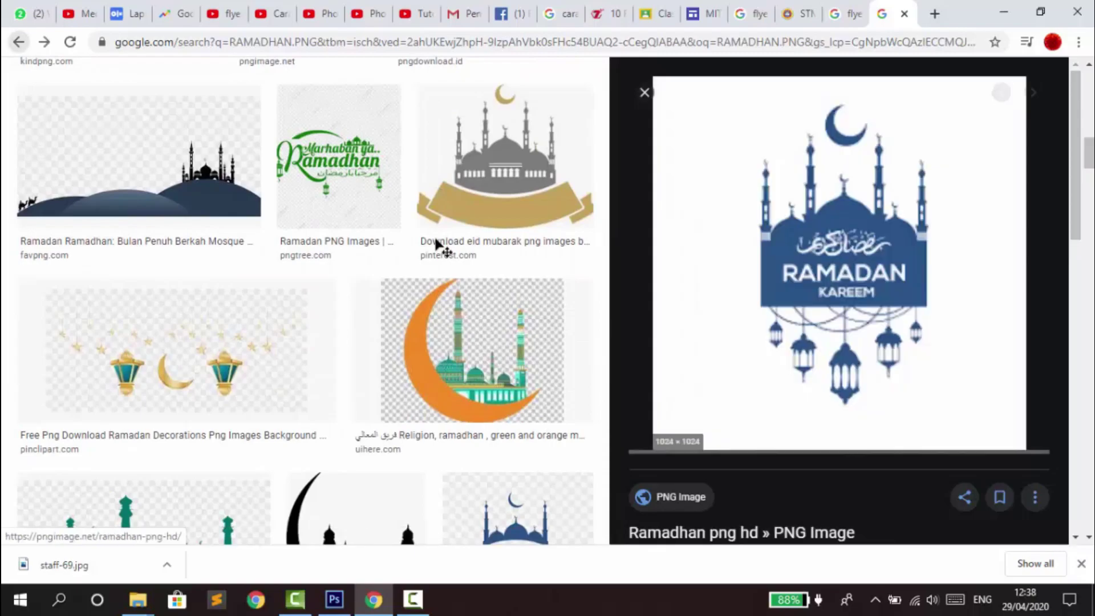
{"action": "scroll", "coordinate": [838, 291], "scroll_direction": "down", "scroll_amount": 1}
{"action": "scroll", "coordinate": [437, 244], "scroll_direction": "down", "scroll_amount": 5}
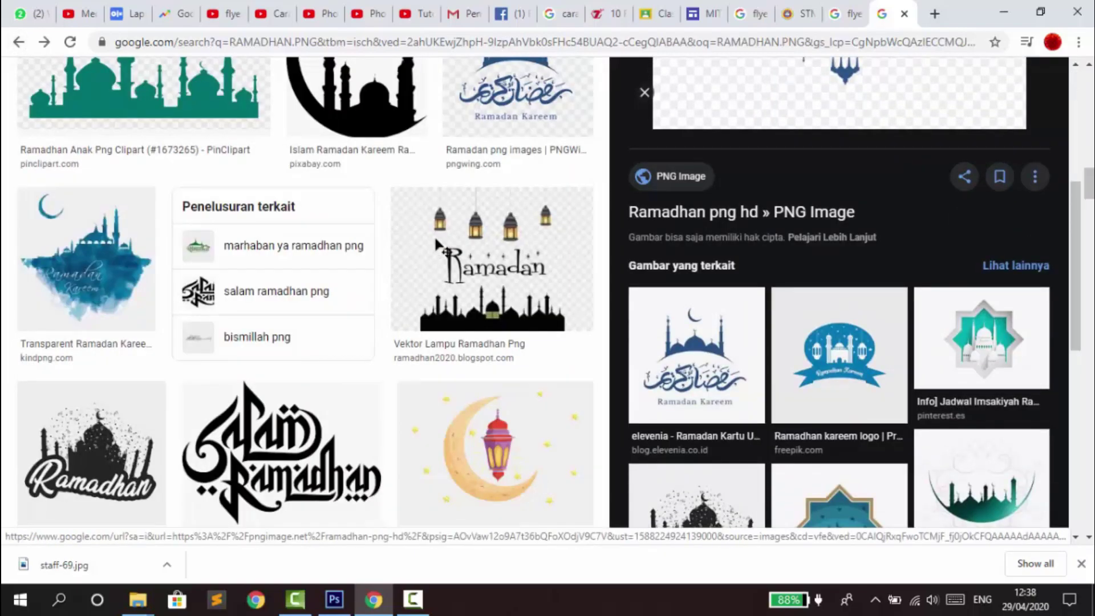
{"action": "scroll", "coordinate": [437, 244], "scroll_direction": "down", "scroll_amount": 7}
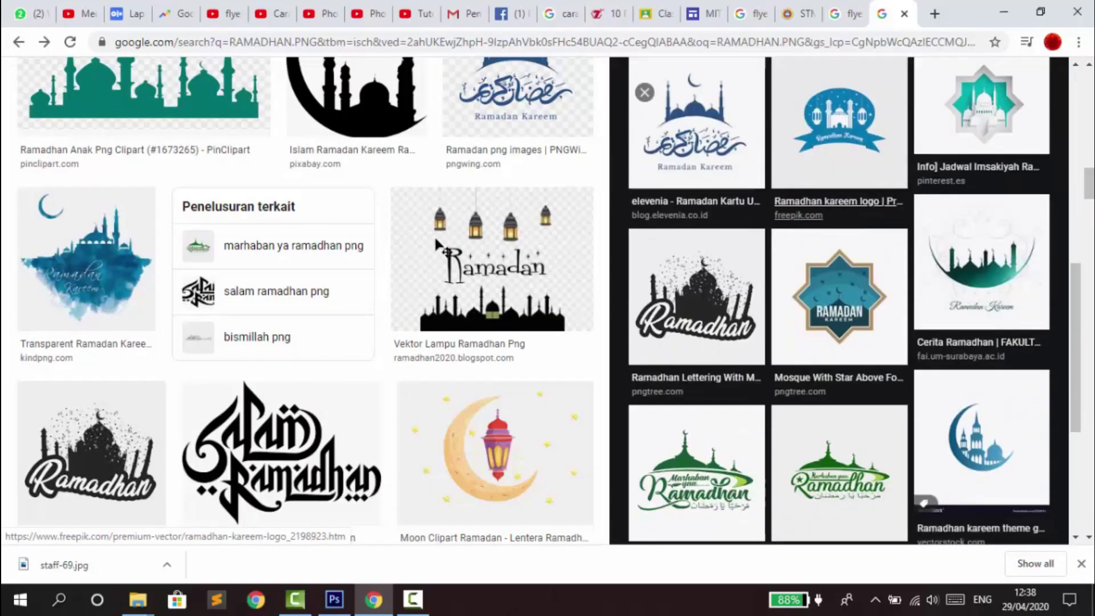
{"action": "scroll", "coordinate": [437, 244], "scroll_direction": "down", "scroll_amount": 3}
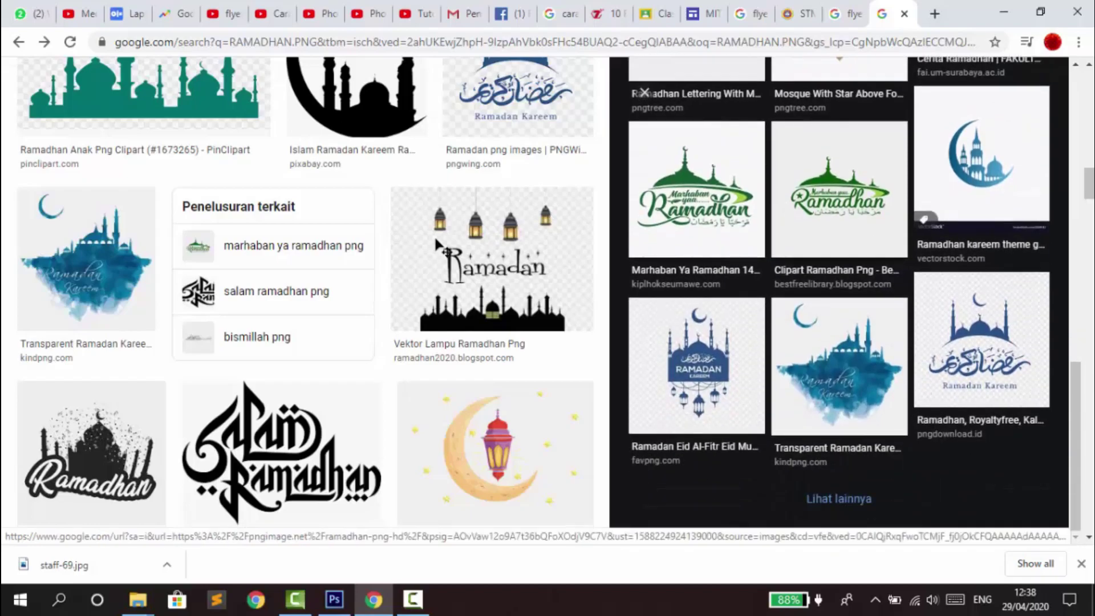
{"action": "scroll", "coordinate": [437, 244], "scroll_direction": "up", "scroll_amount": 10}
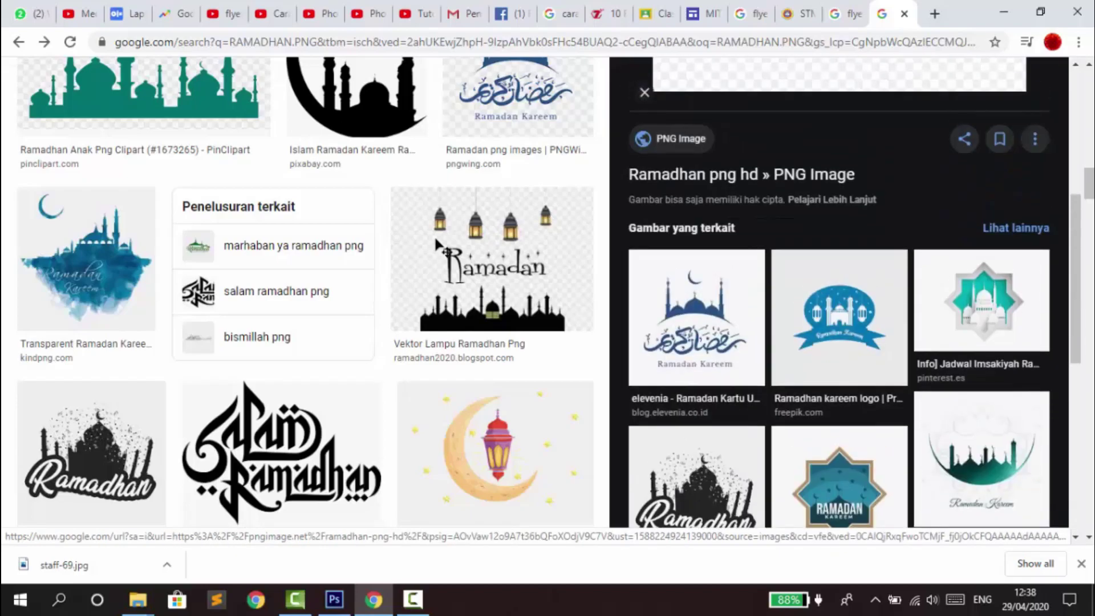
{"action": "scroll", "coordinate": [437, 244], "scroll_direction": "up", "scroll_amount": 4}
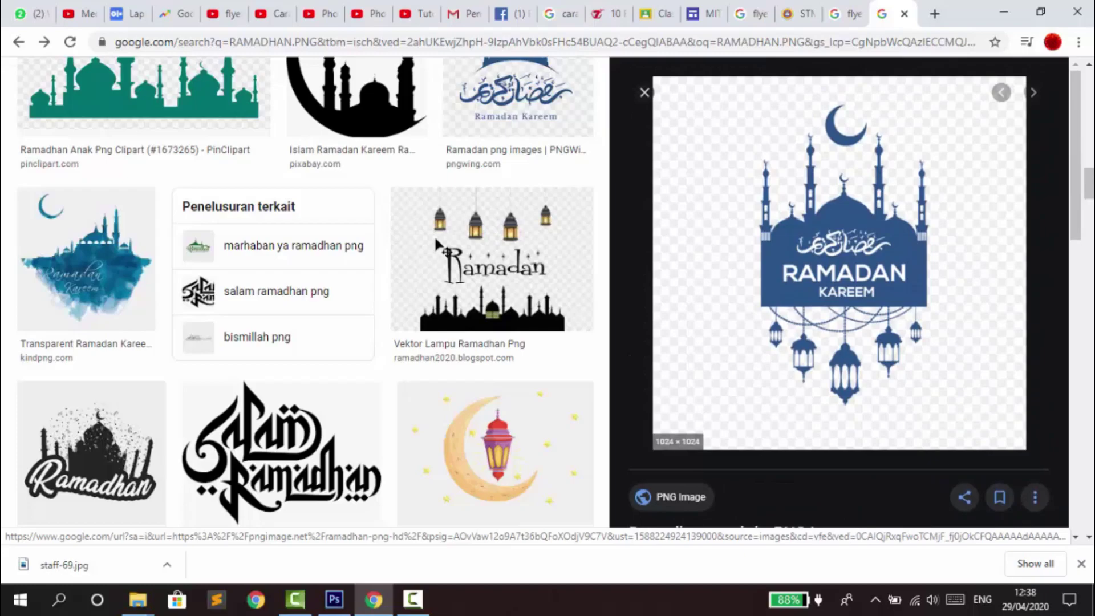
Save the blue "Ramadan Kareem" mosque-and-lanterns image to the computer as ramadhan-png-hd-.png
{"action": "right_click", "coordinate": [845, 240]}
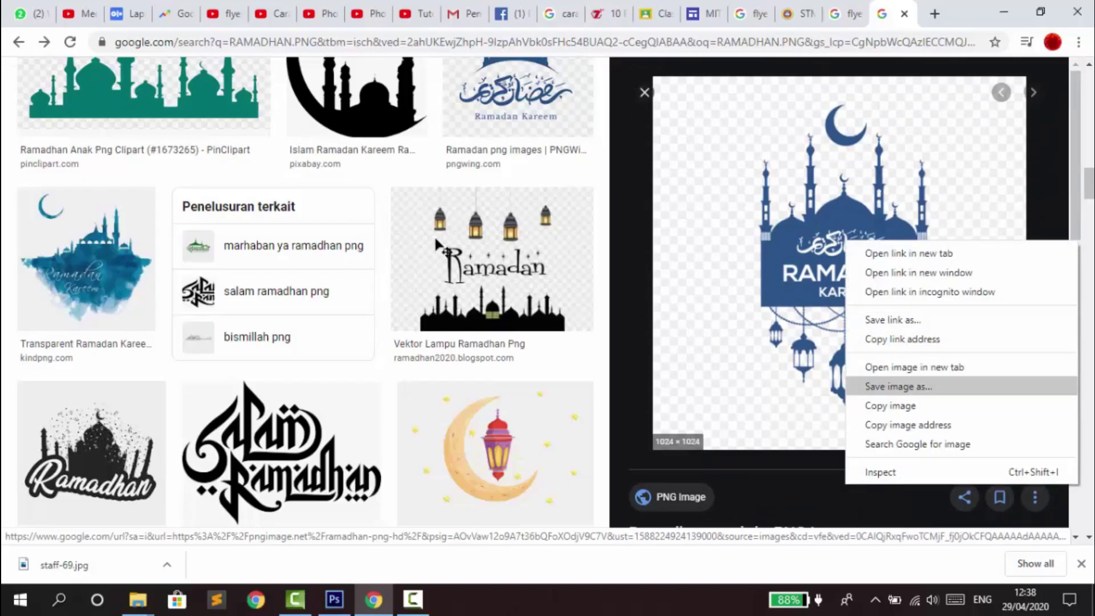
{"action": "left_click", "coordinate": [899, 387]}
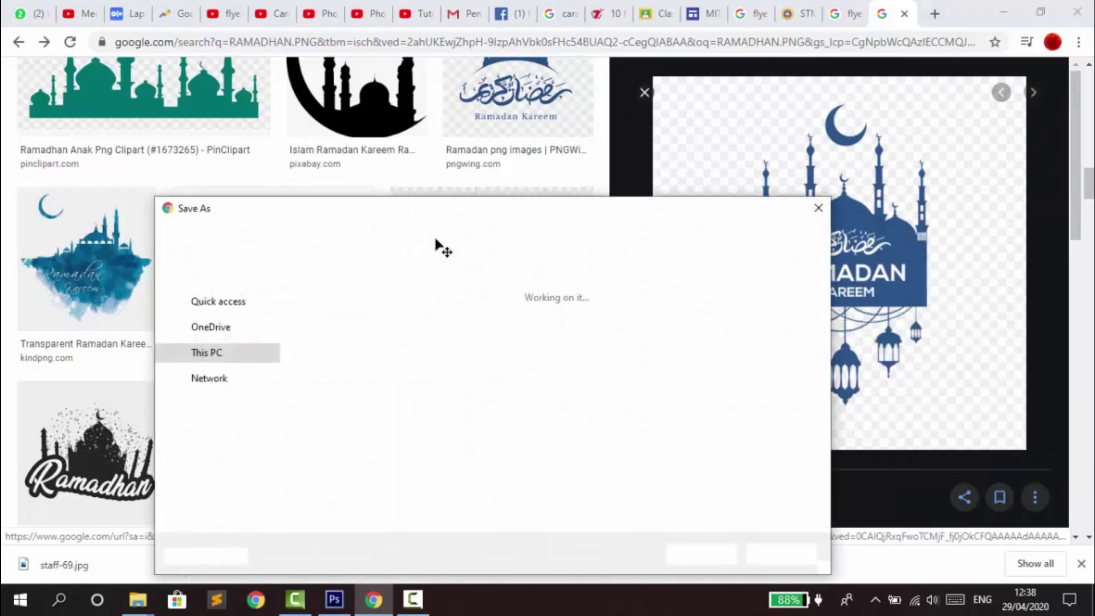
{"action": "key", "text": "Return"}
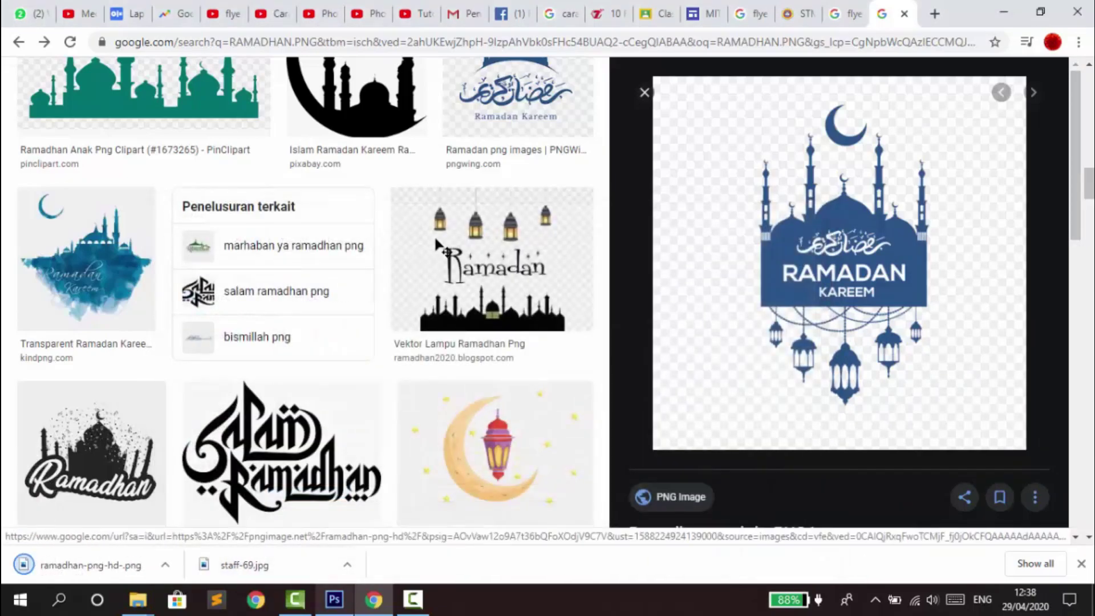
Switch to Photoshop and open ramadhan-png-hd-.png from the Downloads folder
{"action": "key", "text": "alt+Tab"}
{"action": "key", "text": "alt+f"}
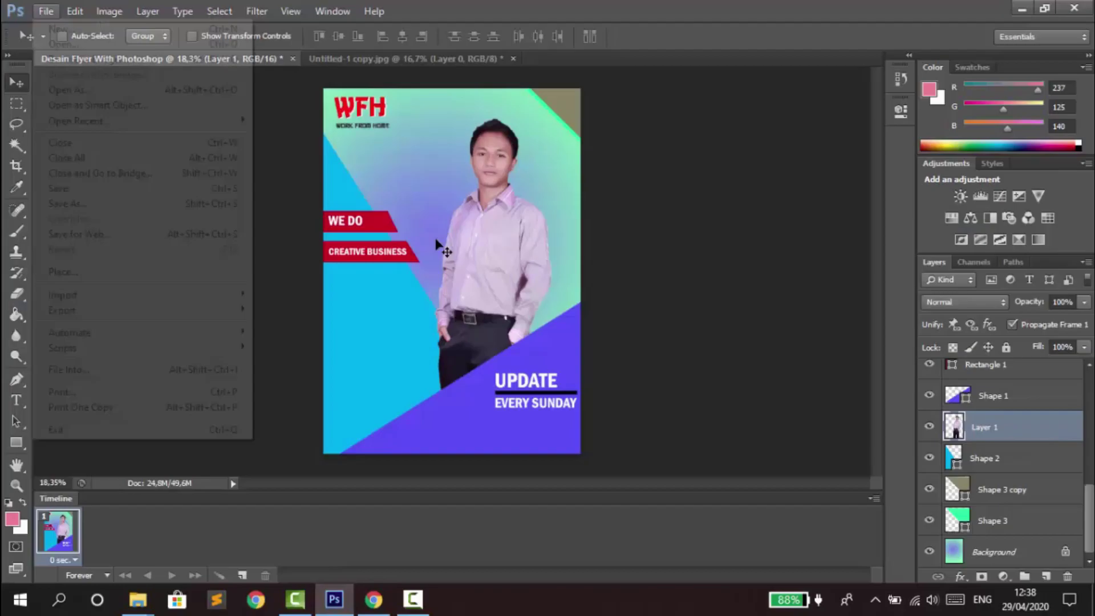
{"action": "key", "text": "Down"}
{"action": "key", "text": "Down"}
{"action": "key", "text": "Return"}
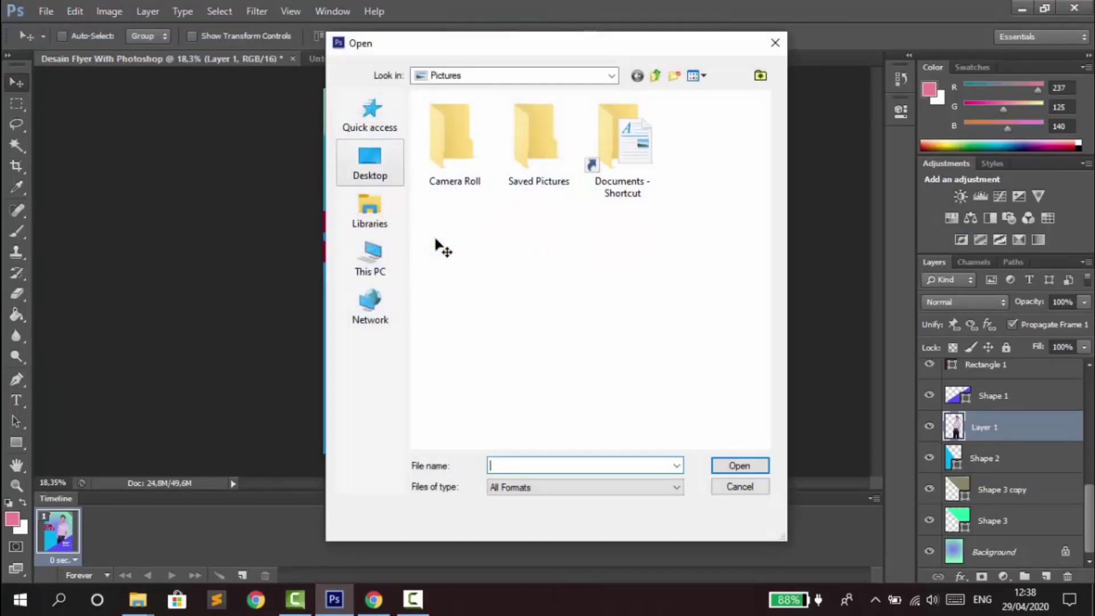
{"action": "left_click", "coordinate": [541, 75]}
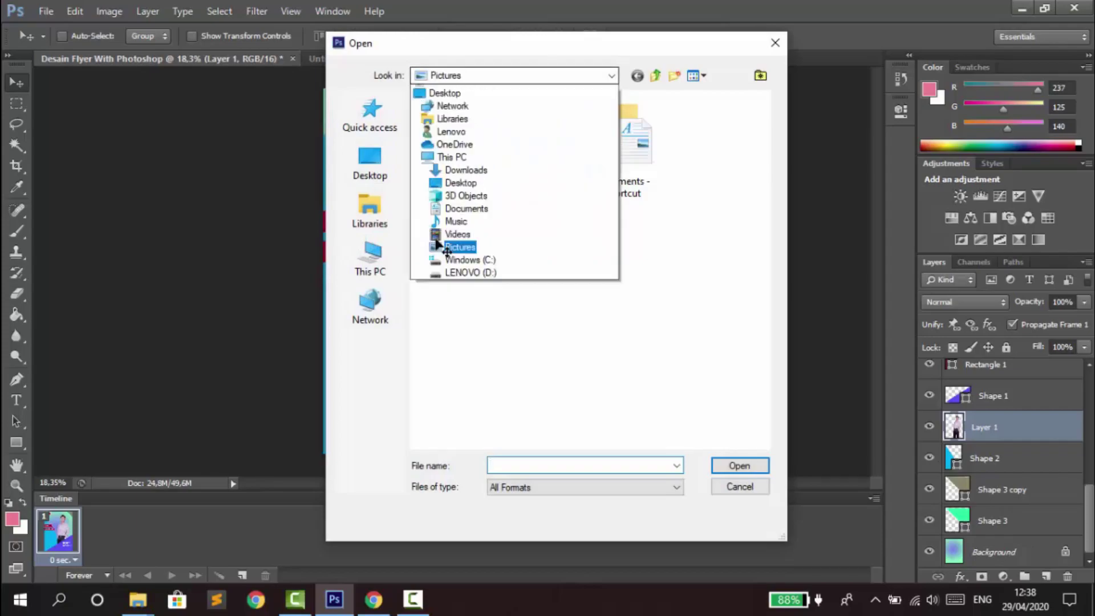
{"action": "scroll", "coordinate": [447, 251], "scroll_direction": "up", "scroll_amount": 3}
{"action": "scroll", "coordinate": [447, 251], "scroll_direction": "down", "scroll_amount": 1}
{"action": "key", "text": "Return"}
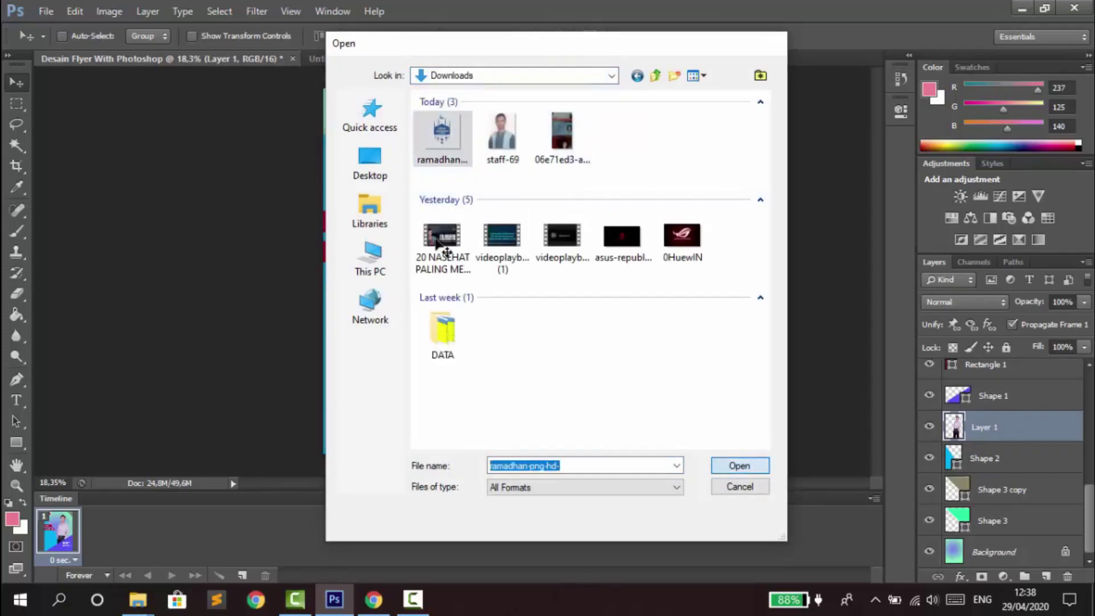
{"action": "key", "text": "Return"}
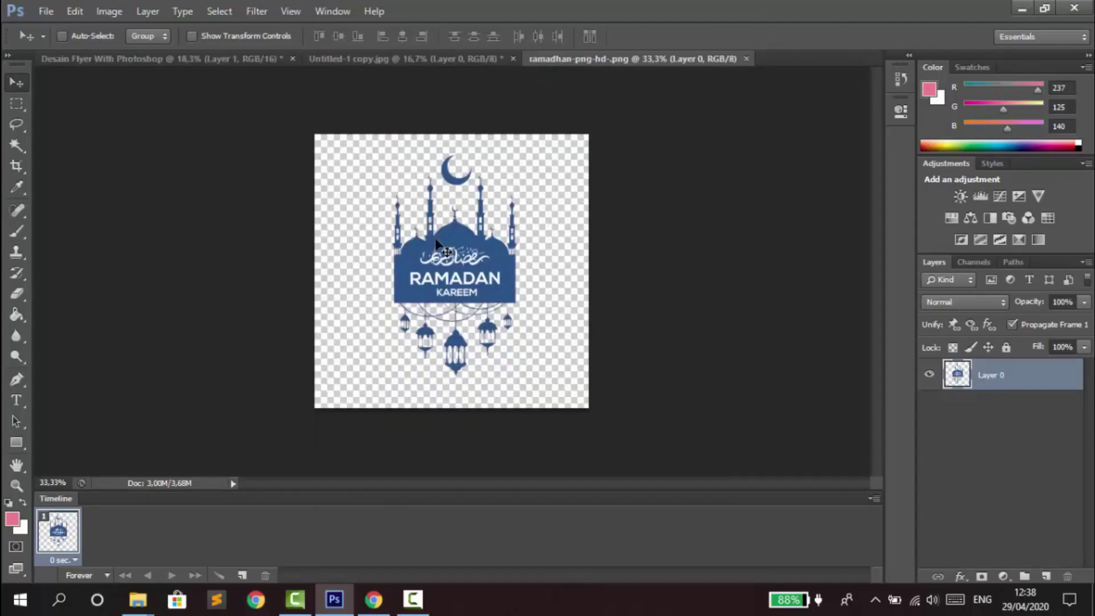
Copy the Ramadan Kareem artwork into the flyer and position it on the cyan triangle below the "CREATIVE BUSINESS" bar
{"action": "left_click_drag", "start_coordinate": [436, 245], "coordinate": [351, 63]}
{"action": "key", "text": "ctrl+Tab"}
{"action": "mouse_move", "coordinate": [437, 244]}
{"action": "left_mouse_down"}
{"action": "mouse_move", "coordinate": [468, 204]}
{"action": "mouse_move", "coordinate": [456, 368]}
{"action": "mouse_move", "coordinate": [407, 453]}
{"action": "mouse_move", "coordinate": [382, 426]}
{"action": "mouse_move", "coordinate": [437, 246]}
{"action": "left_mouse_up"}
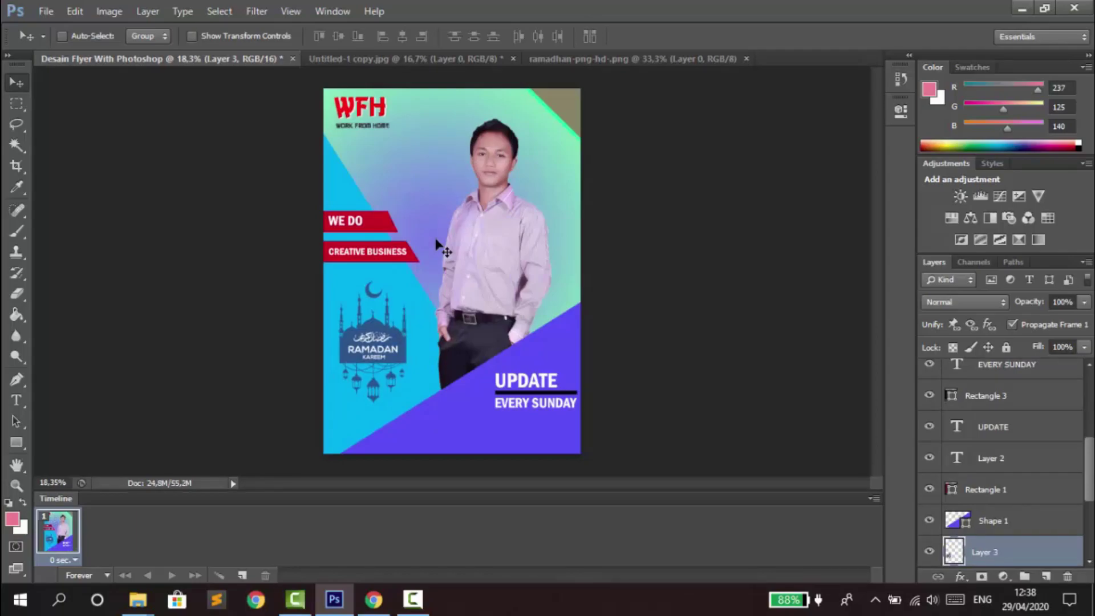
{"action": "mouse_move", "coordinate": [389, 319]}
{"action": "left_mouse_down"}
{"action": "mouse_move", "coordinate": [477, 134]}
{"action": "mouse_move", "coordinate": [444, 136]}
{"action": "mouse_move", "coordinate": [372, 320]}
{"action": "mouse_move", "coordinate": [378, 331]}
{"action": "left_mouse_up"}
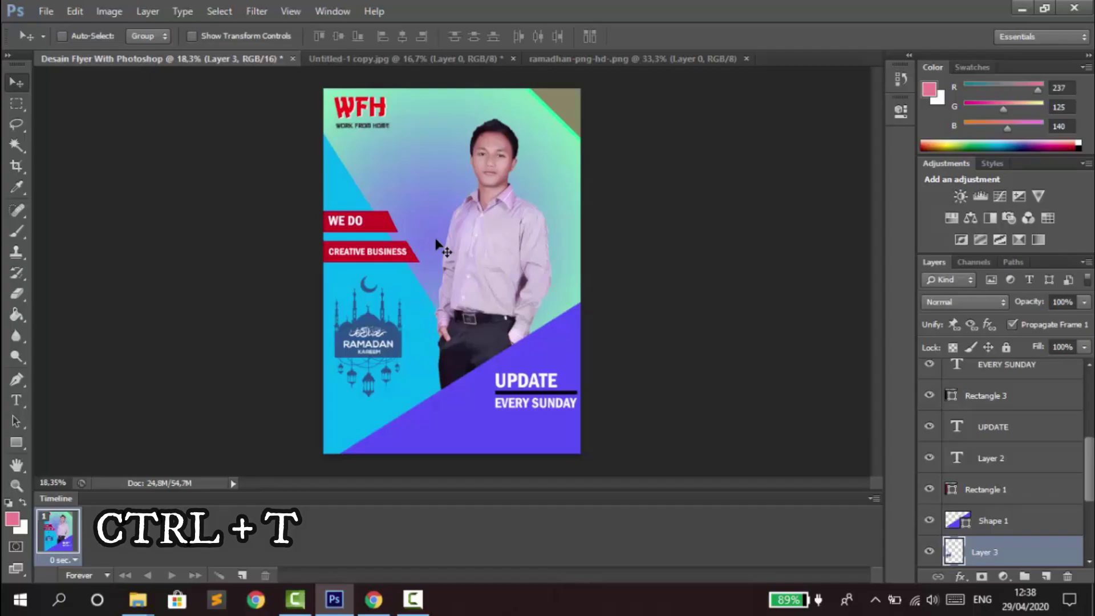
Scale the Ramadan Kareem artwork to about 121%, adjust its position within the cyan triangle and commit the transform
{"action": "key", "text": "ctrl+t"}
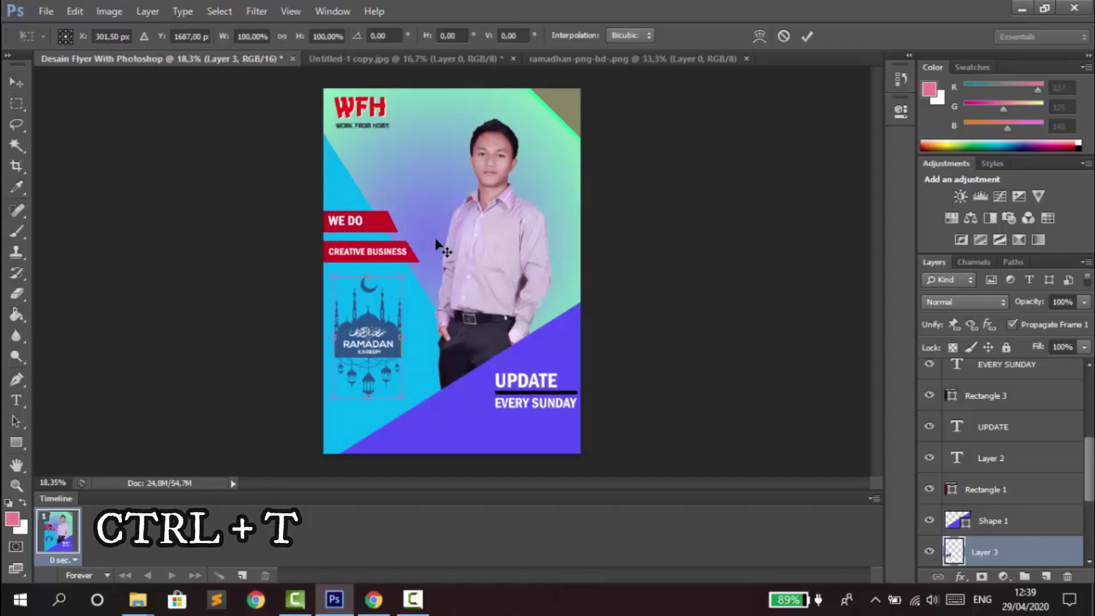
{"action": "left_click_drag", "start_coordinate": [402, 397], "coordinate": [416, 423]}
{"action": "left_click_drag", "start_coordinate": [397, 362], "coordinate": [399, 358]}
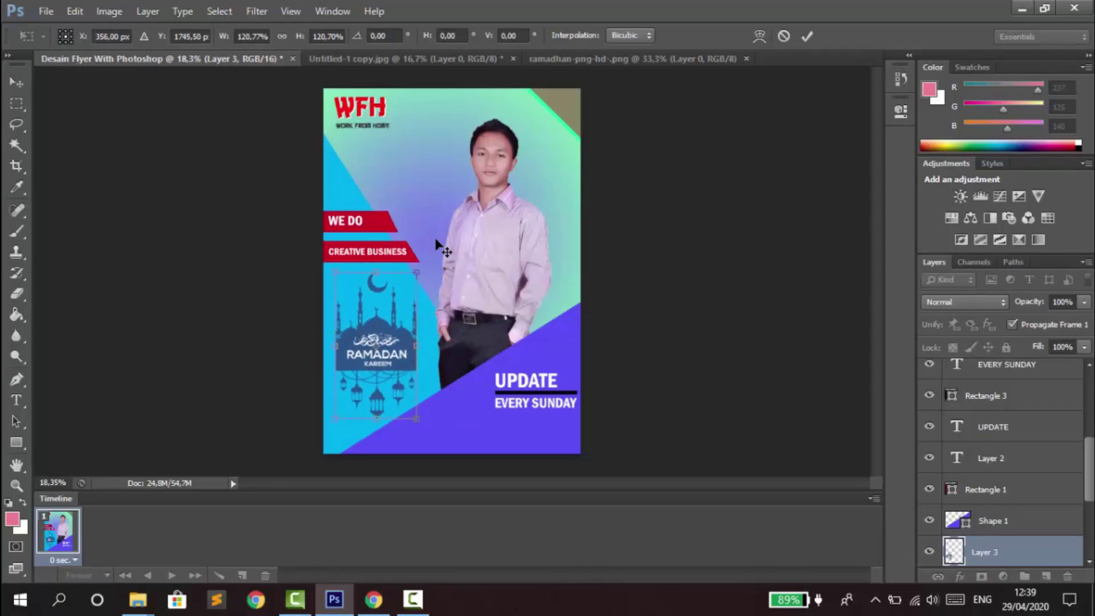
{"action": "key", "text": "Return"}
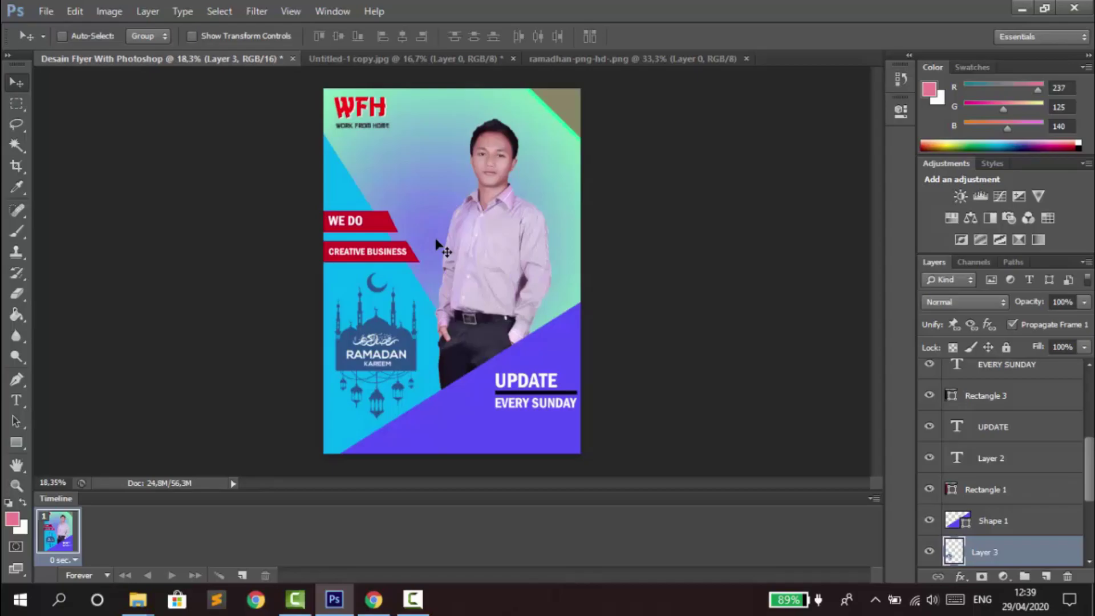
{"action": "scroll", "coordinate": [436, 246], "scroll_direction": "up", "scroll_amount": 4}
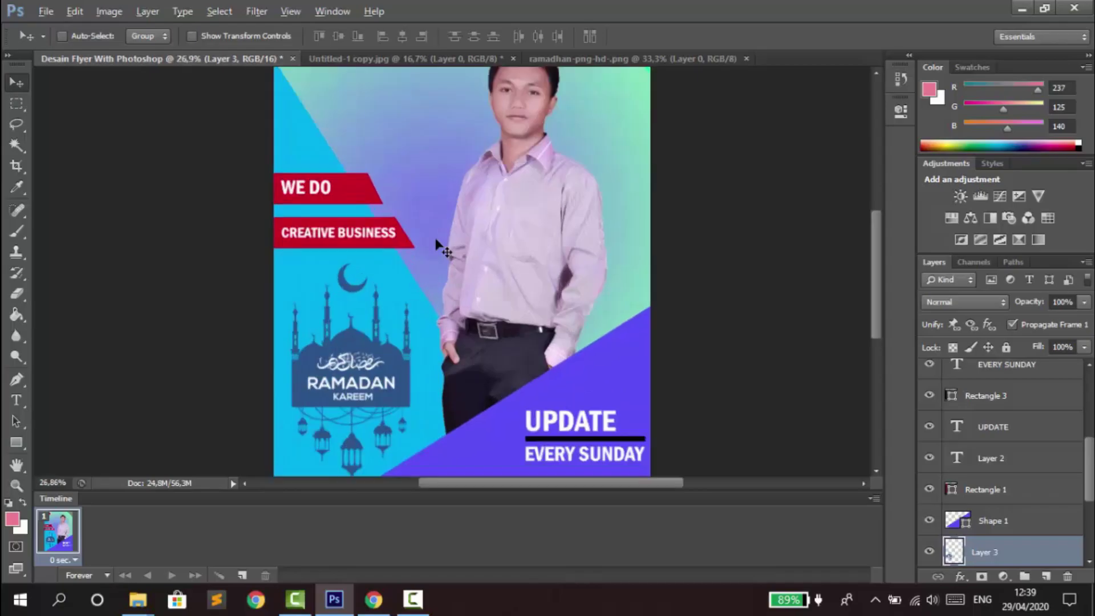
{"action": "scroll", "coordinate": [436, 245], "scroll_direction": "down", "scroll_amount": 3}
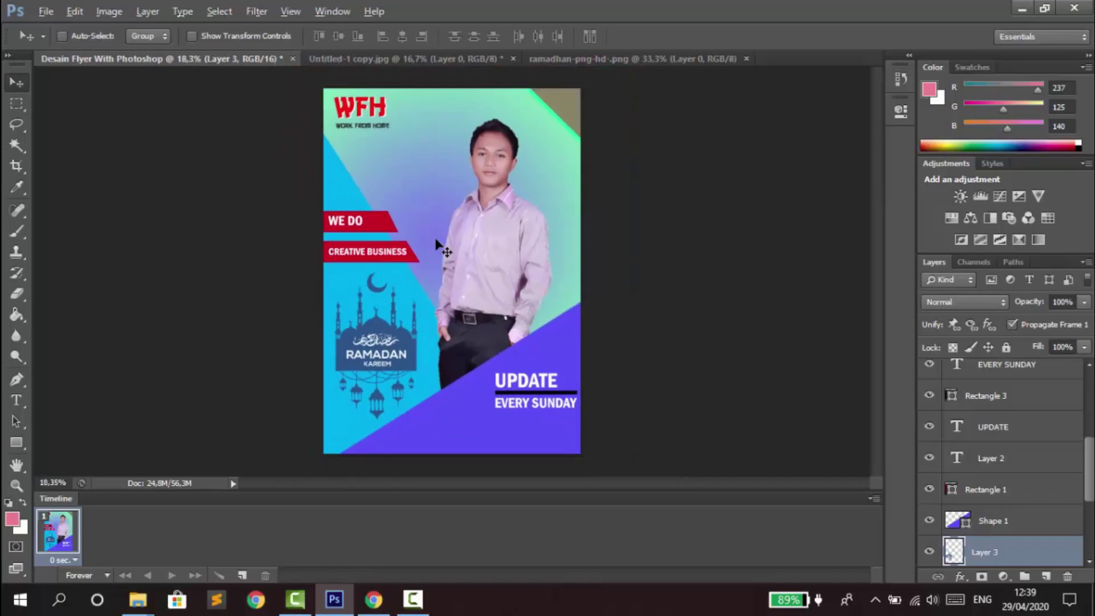
{"action": "scroll", "coordinate": [436, 245], "scroll_direction": "up", "scroll_amount": 2}
{"action": "scroll", "coordinate": [437, 245], "scroll_direction": "down", "scroll_amount": 2}
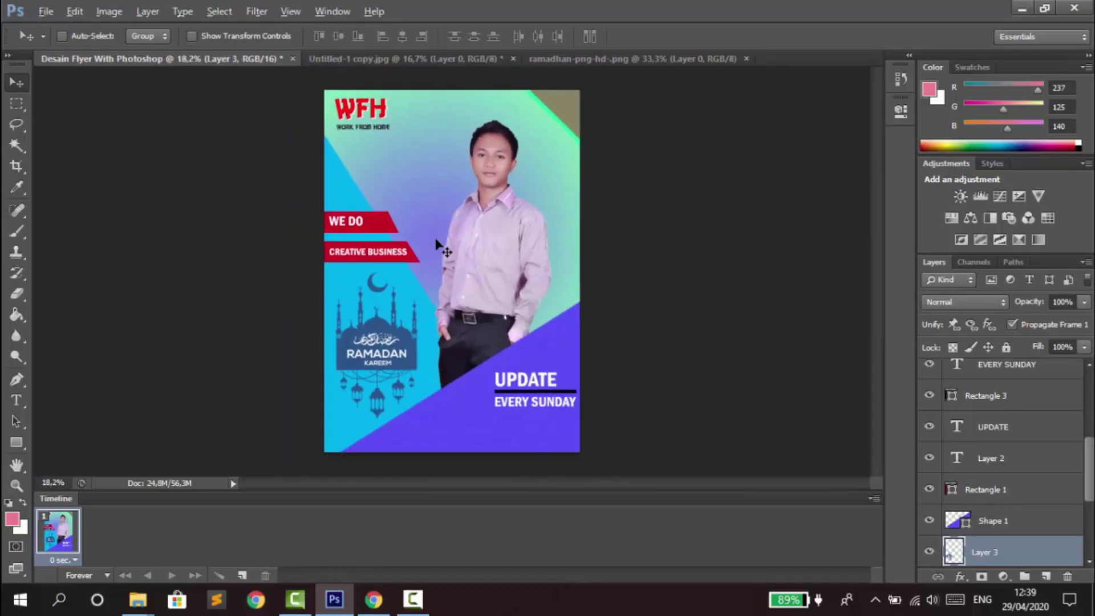
{"action": "key", "text": "alt"}
{"action": "scroll", "coordinate": [436, 245], "scroll_direction": "up", "scroll_amount": 1}
{"action": "scroll", "coordinate": [436, 245], "scroll_direction": "down", "scroll_amount": 1}
Add the two-line text "Selamat Menunaikan Ibadah Puasa 1441 H" at 18 pt below the "WORK FROM HOME" text
{"action": "key", "text": "t"}
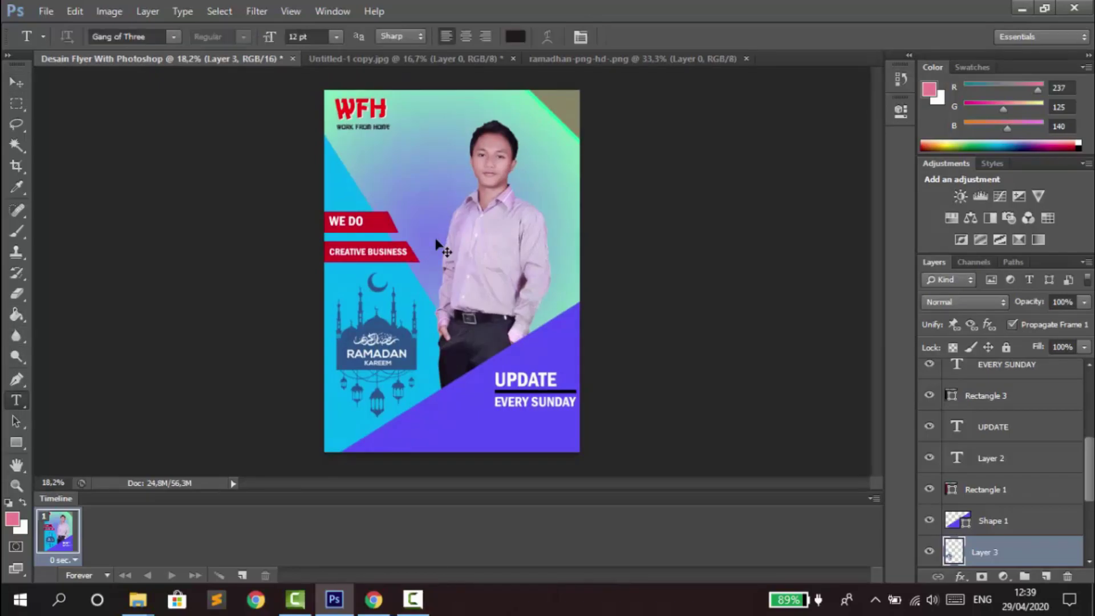
{"action": "left_click", "coordinate": [360, 154]}
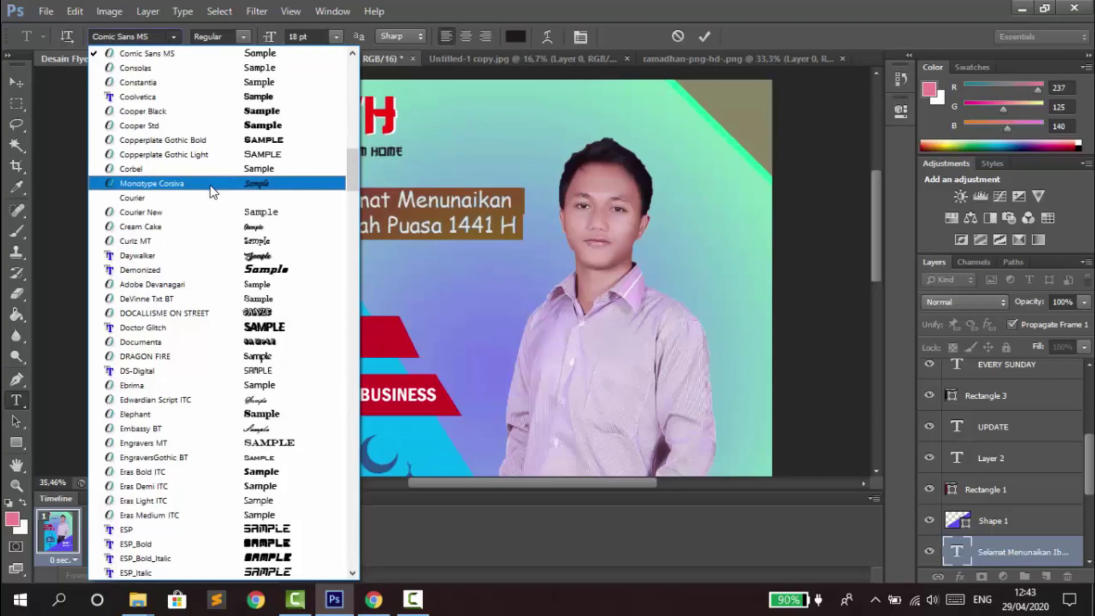
Try the Clarista font on the "Selamat Menunaikan Ibadah Puasa 1441 H" text
{"action": "scroll", "coordinate": [206, 189], "scroll_direction": "up", "scroll_amount": 2}
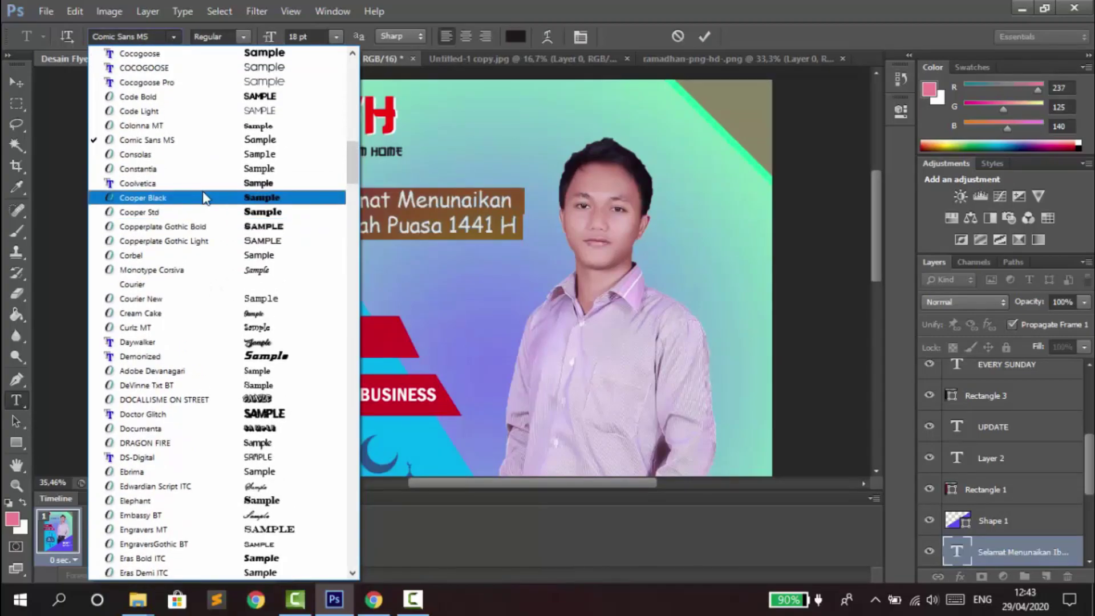
{"action": "scroll", "coordinate": [206, 197], "scroll_direction": "up", "scroll_amount": 2}
{"action": "left_click", "coordinate": [203, 127]}
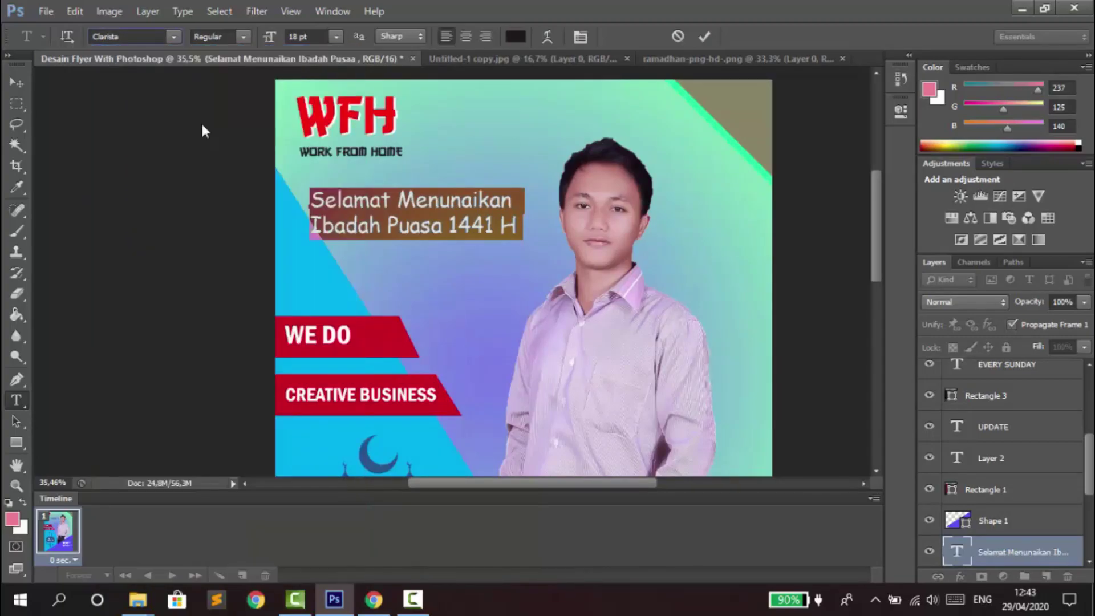
Set the "Selamat Menunaikan Ibadah Puasa 1441 H" text's font to Cataneo BT and commit the text
{"action": "left_click", "coordinate": [172, 36]}
{"action": "scroll", "coordinate": [177, 228], "scroll_direction": "up", "scroll_amount": 2}
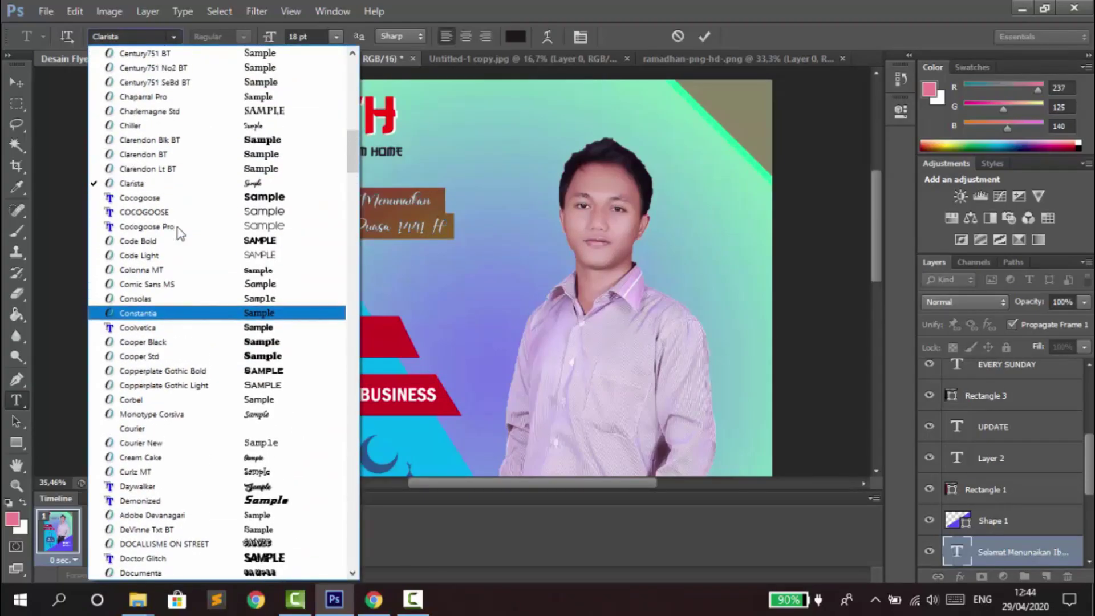
{"action": "scroll", "coordinate": [180, 234], "scroll_direction": "up", "scroll_amount": 2}
{"action": "scroll", "coordinate": [179, 231], "scroll_direction": "up", "scroll_amount": 2}
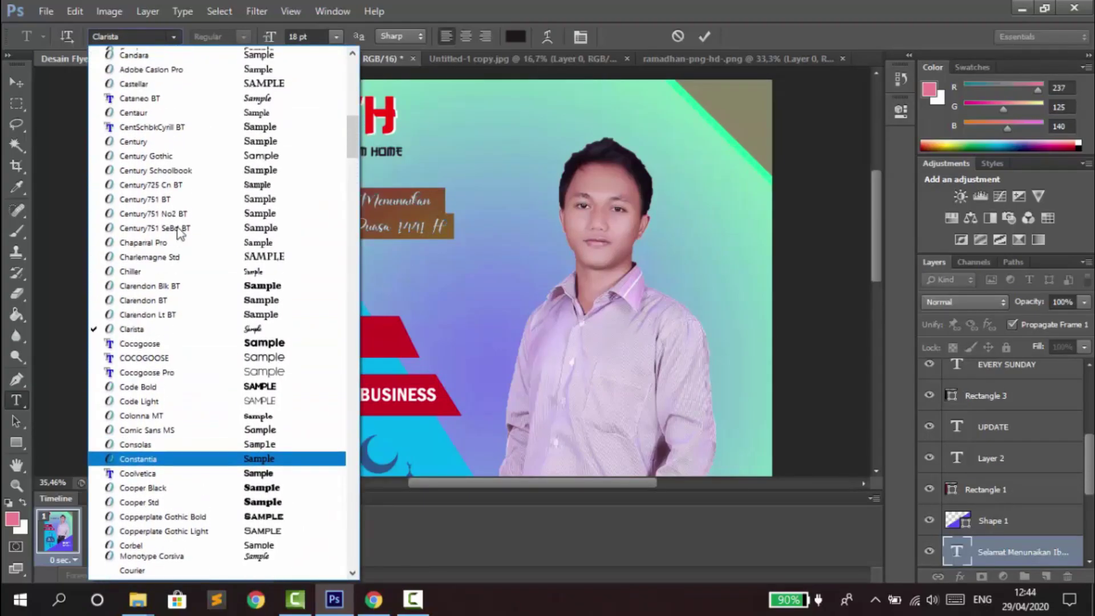
{"action": "left_click", "coordinate": [187, 125]}
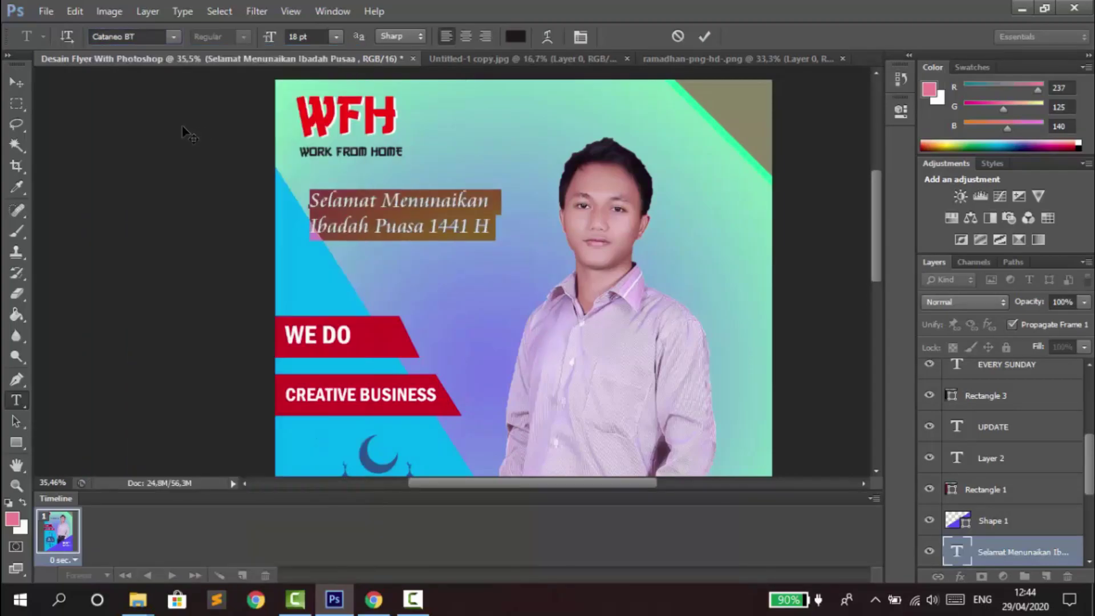
{"action": "key", "text": "ctrl+Return"}
Move the "Selamat Menunaikan Ibadah Puasa 1441 H" text slightly right, scale it to about 108% and commit the transform
{"action": "left_click_drag", "start_coordinate": [443, 197], "coordinate": [477, 205]}
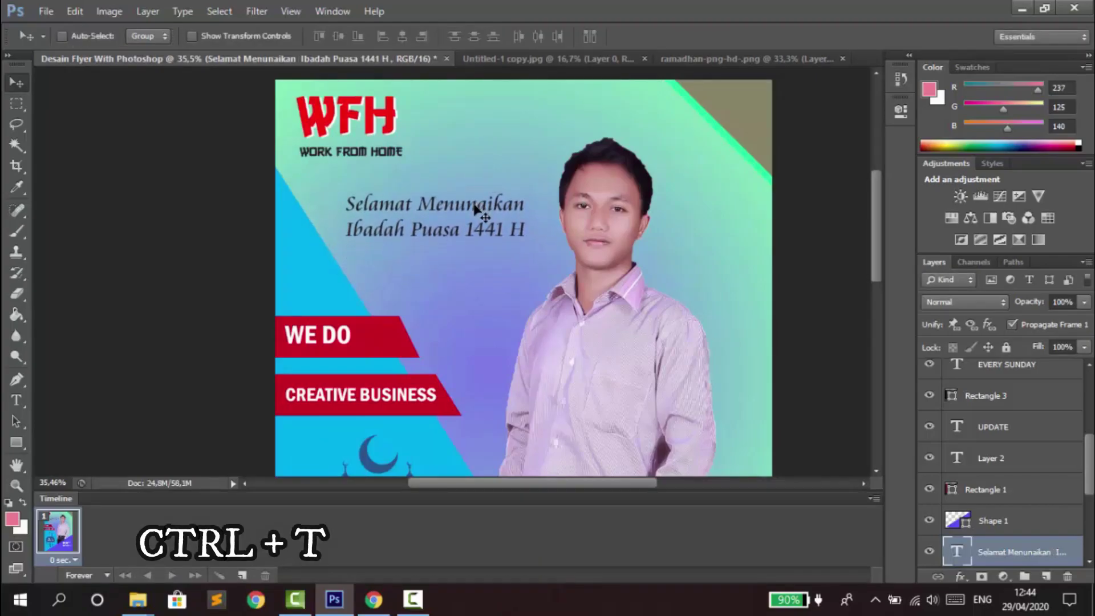
{"action": "key", "text": "ctrl+t"}
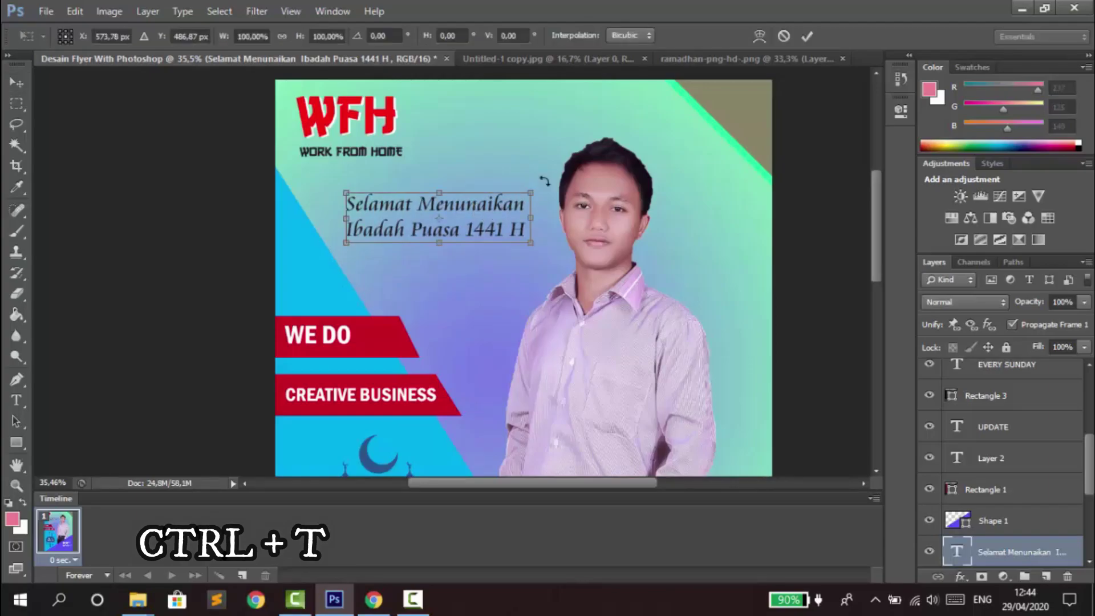
{"action": "left_click_drag", "start_coordinate": [531, 194], "coordinate": [542, 190]}
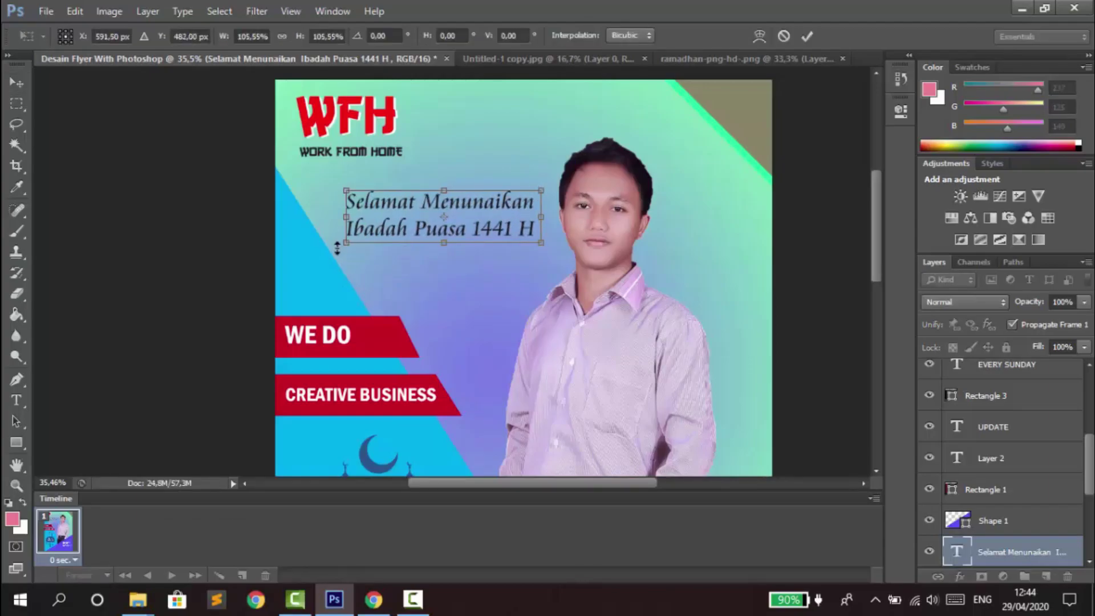
{"action": "left_click_drag", "start_coordinate": [344, 246], "coordinate": [341, 244]}
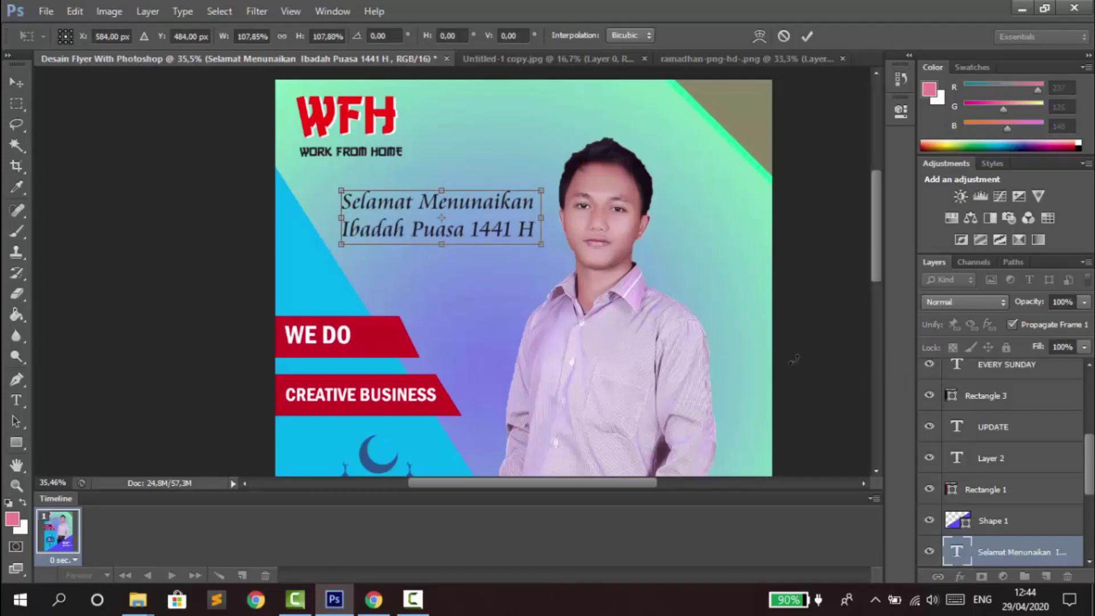
{"action": "key", "text": "Return"}
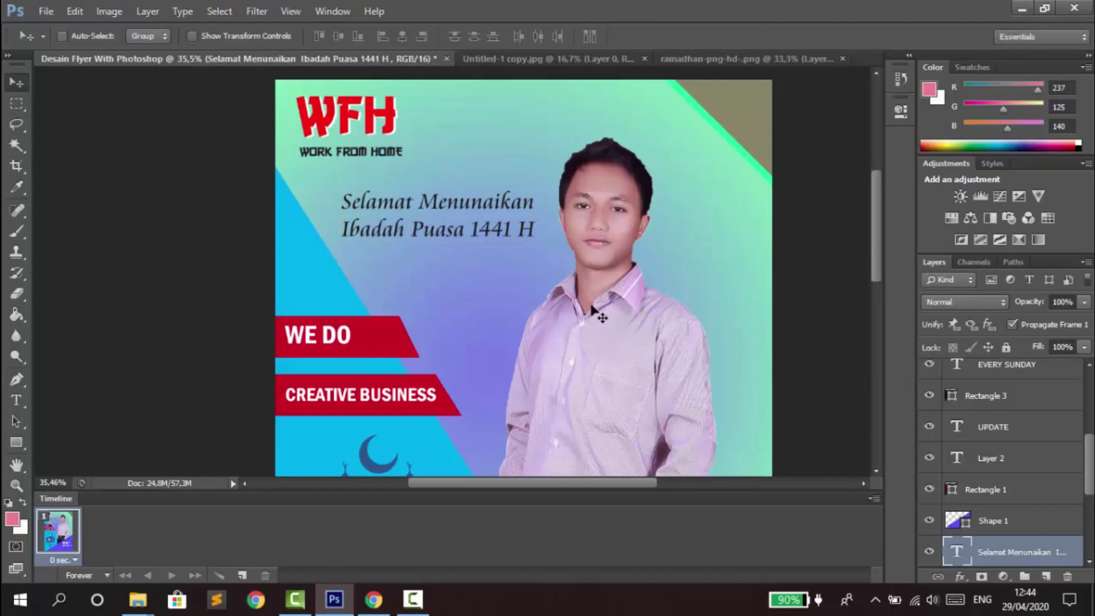
Add an outside Stroke effect in white (RGB 255, 255, 255) to the "Selamat Menunaikan Ibadah Puasa 1441 H" text layer
{"action": "right_click", "coordinate": [1026, 552]}
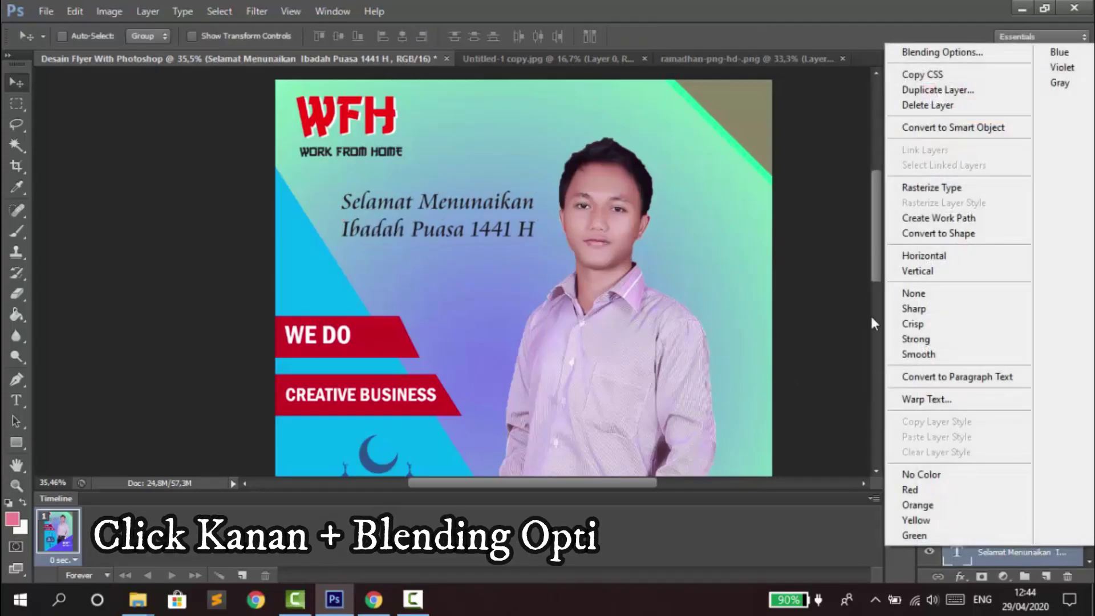
{"action": "left_click", "coordinate": [939, 53]}
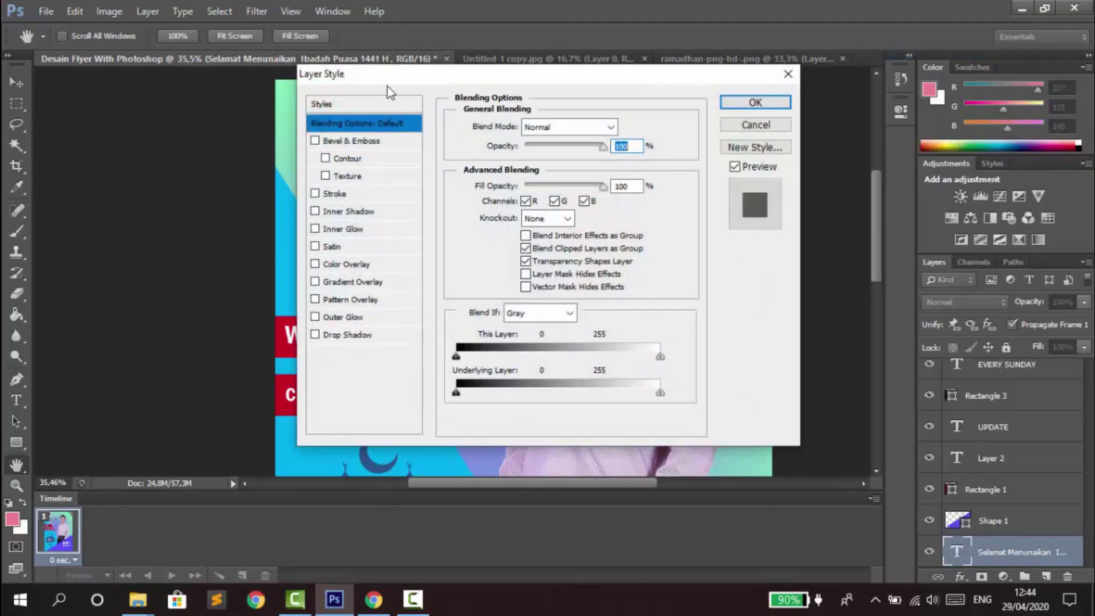
{"action": "left_click", "coordinate": [338, 194]}
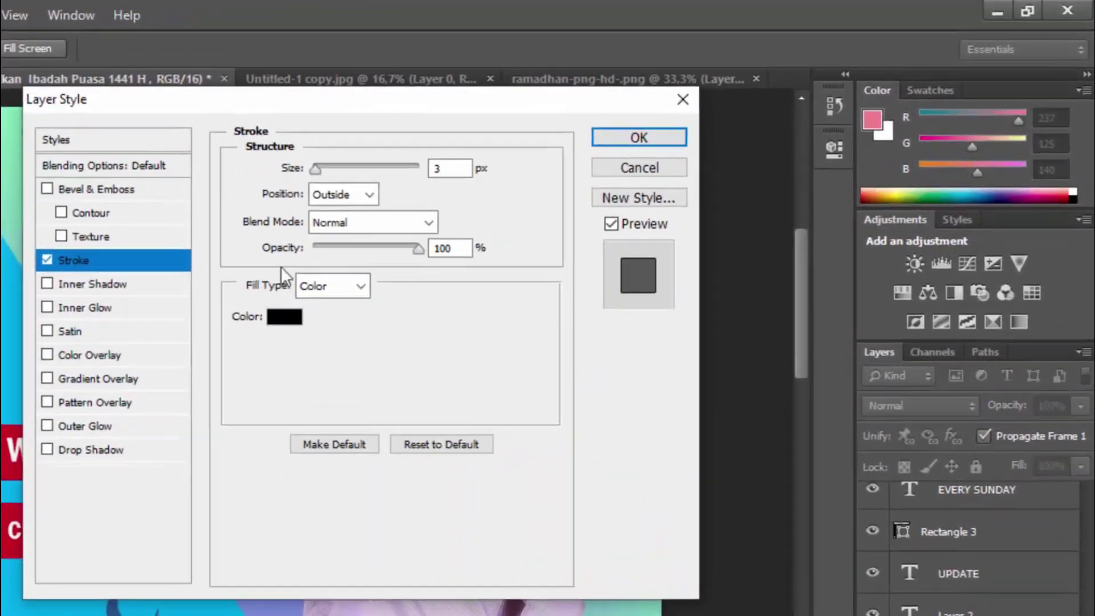
{"action": "left_click", "coordinate": [381, 280]}
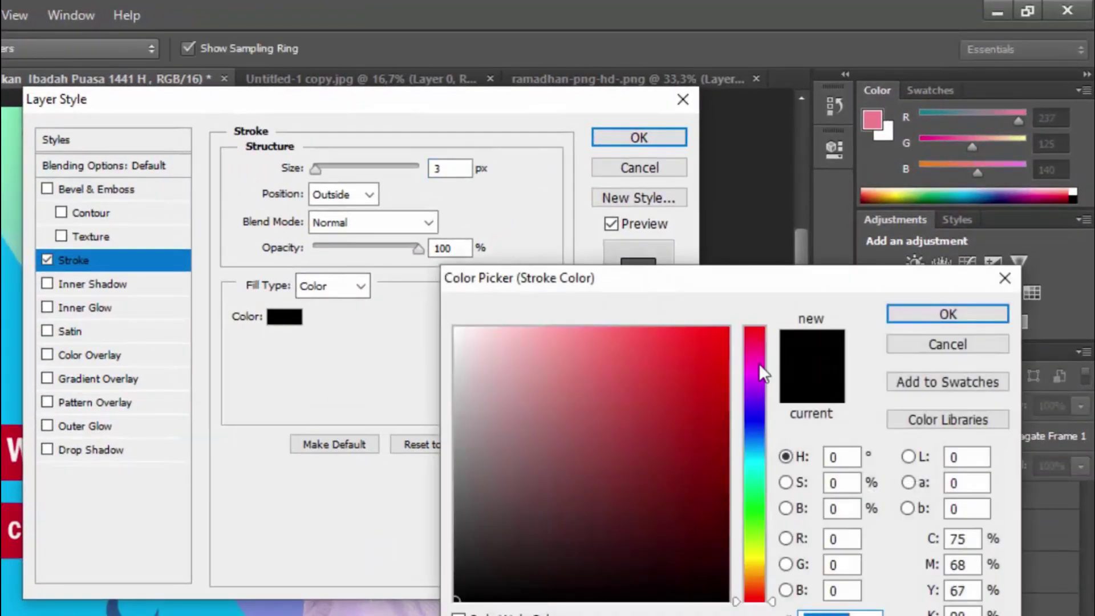
{"action": "left_click_drag", "start_coordinate": [478, 338], "coordinate": [456, 329]}
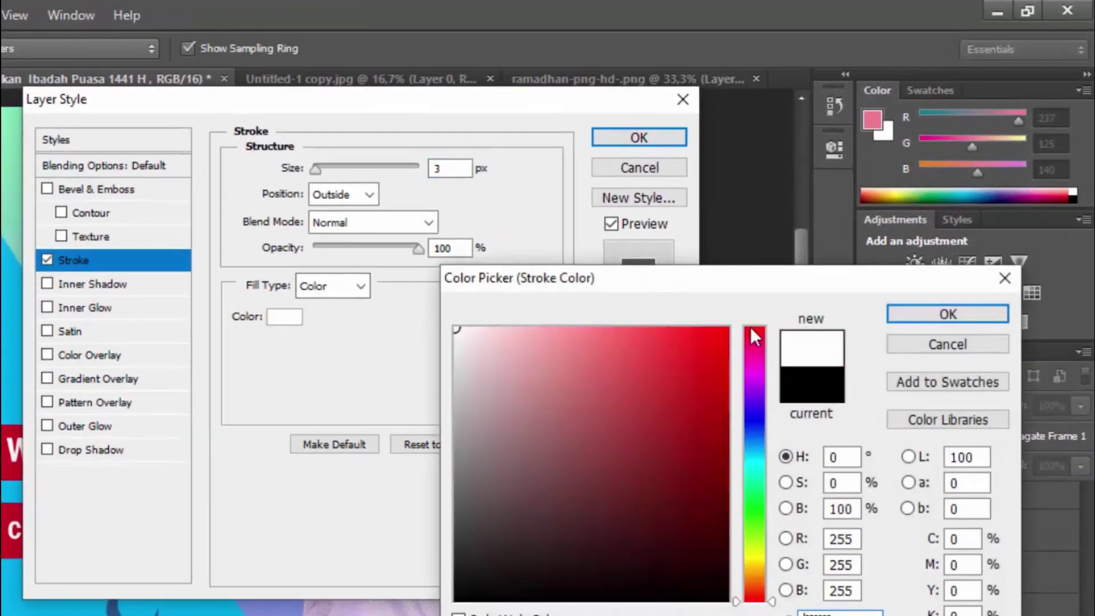
{"action": "left_click", "coordinate": [955, 310]}
Set the greeting text's stroke size to 9 px and apply the layer style
{"action": "left_click_drag", "start_coordinate": [288, 104], "coordinate": [651, 186]}
{"action": "left_click_drag", "start_coordinate": [680, 252], "coordinate": [684, 252]}
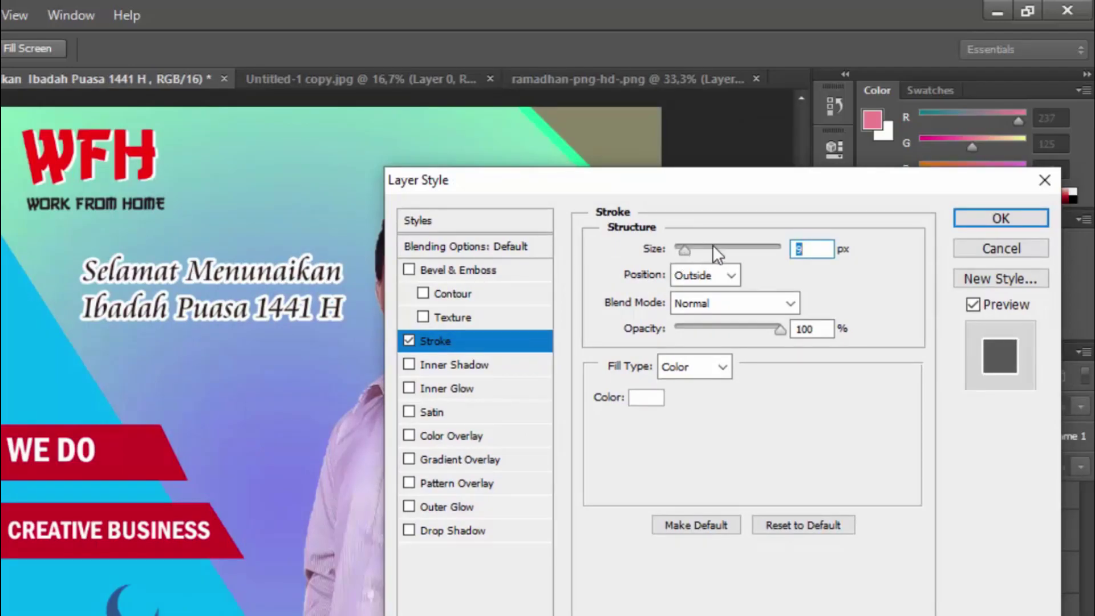
{"action": "left_click", "coordinate": [972, 220]}
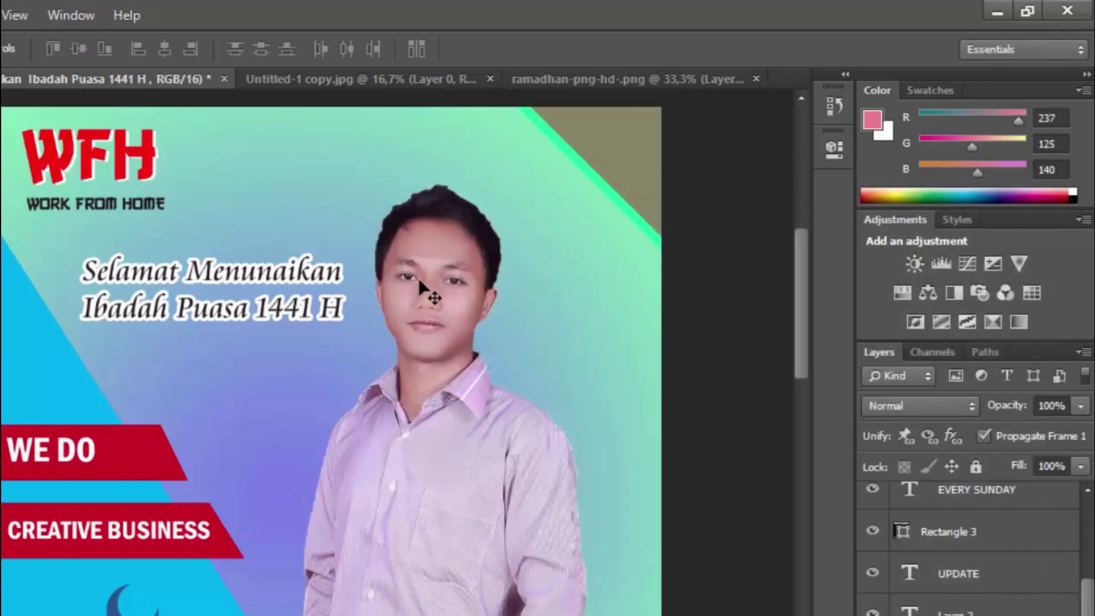
Enlarge the stroked greeting text to about 113% between the cyan triangle and the man's head, and commit the transform
{"action": "scroll", "coordinate": [188, 297], "scroll_direction": "down", "scroll_amount": 4}
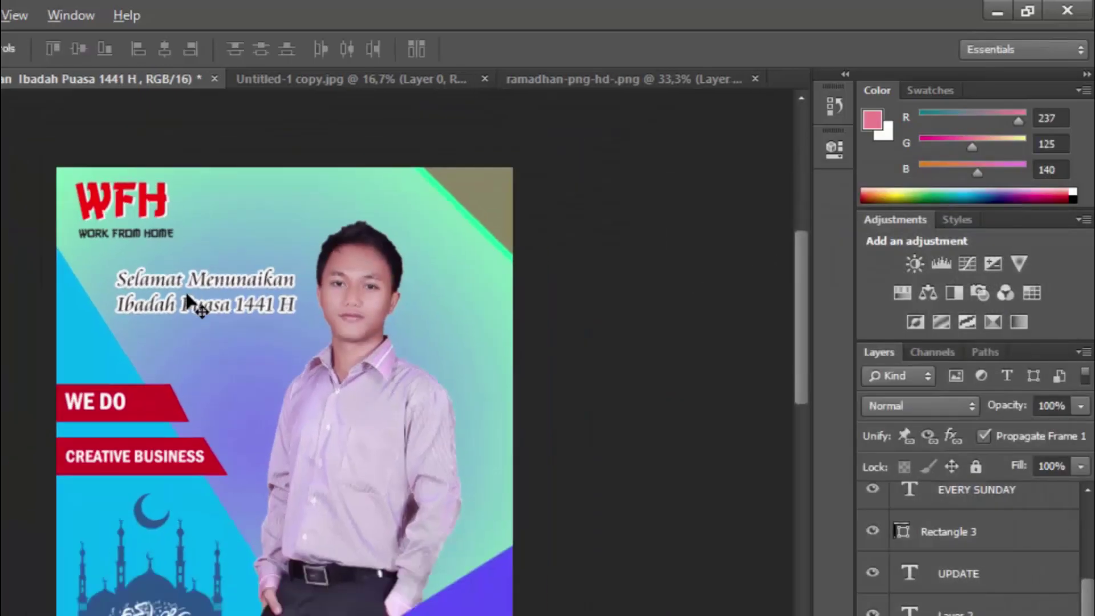
{"action": "scroll", "coordinate": [147, 200], "scroll_direction": "up", "scroll_amount": 3}
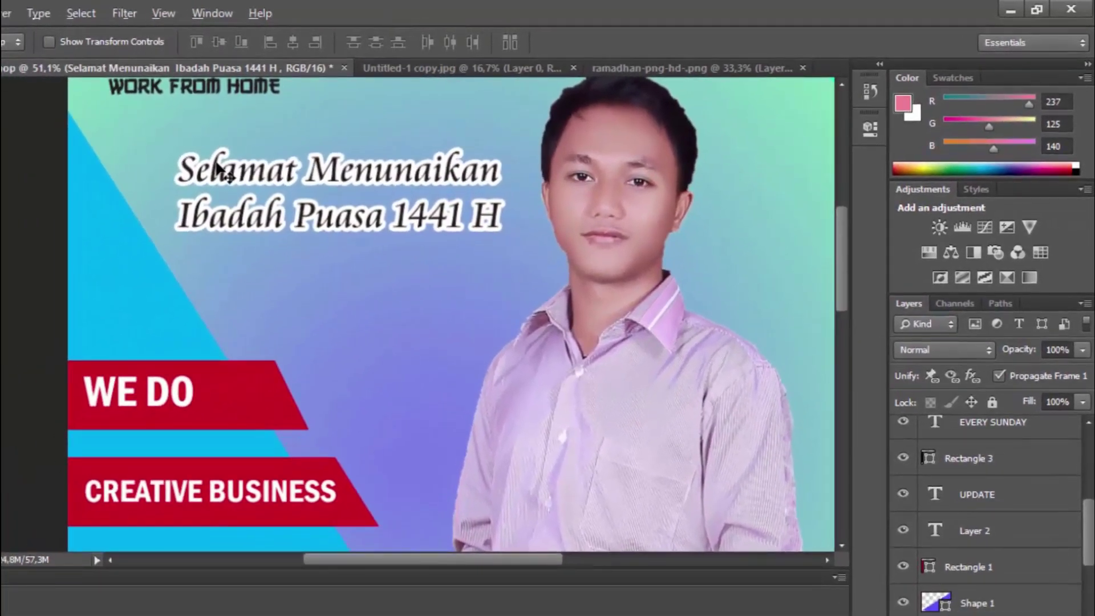
{"action": "key", "text": "ctrl+t"}
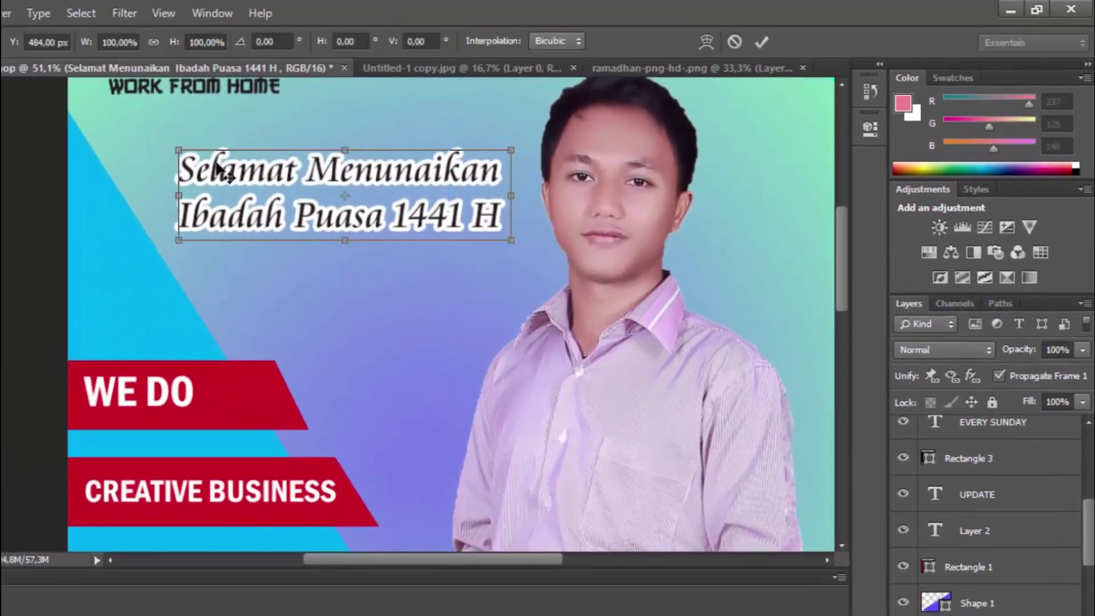
{"action": "left_click_drag", "start_coordinate": [177, 148], "coordinate": [155, 132]}
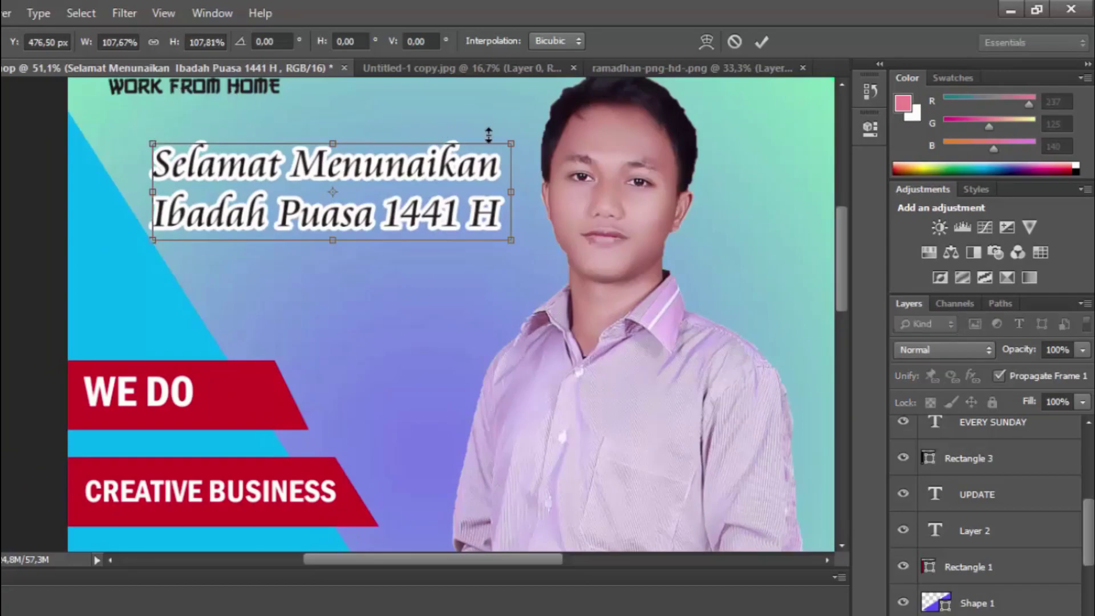
{"action": "left_click_drag", "start_coordinate": [518, 138], "coordinate": [525, 134]}
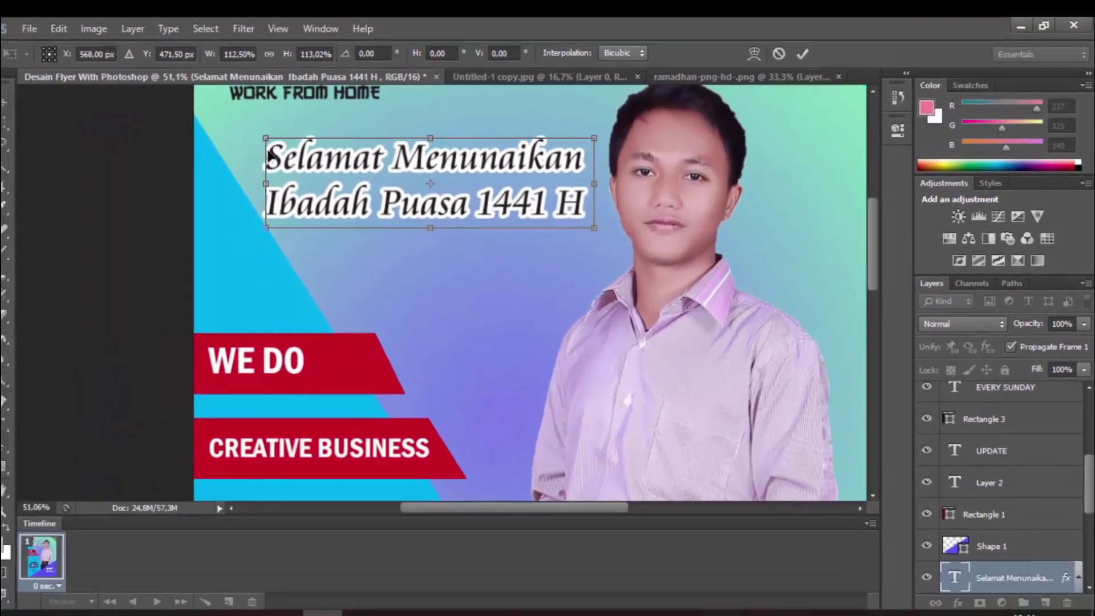
{"action": "key", "text": "Return"}
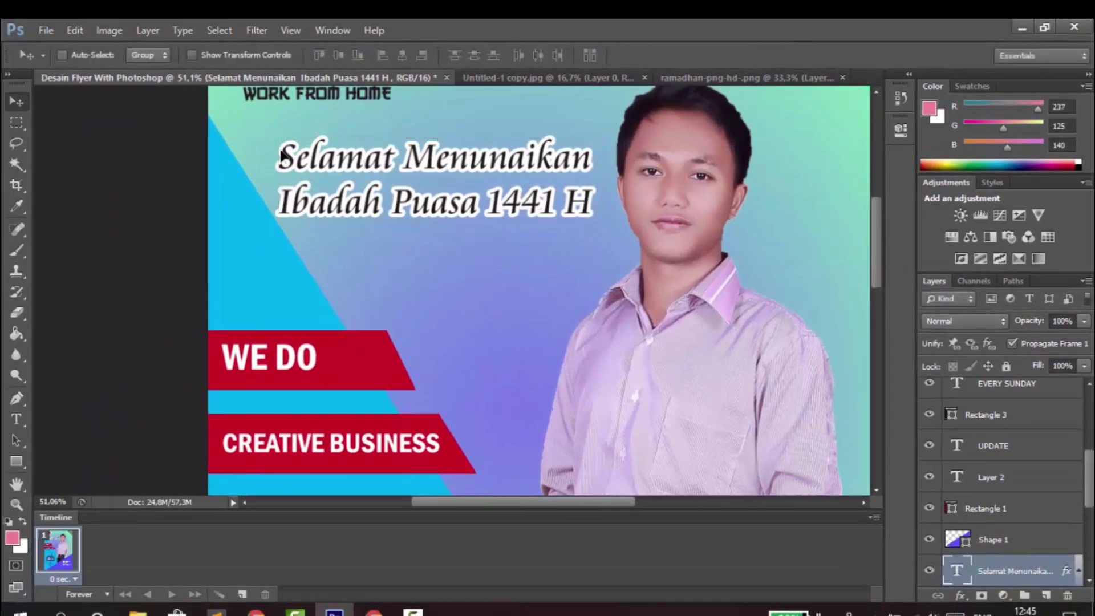
Select the man's photo layer, Layer 1, and shift the photo slightly right, away from the greeting text
{"action": "scroll", "coordinate": [302, 263], "scroll_direction": "down", "scroll_amount": 3}
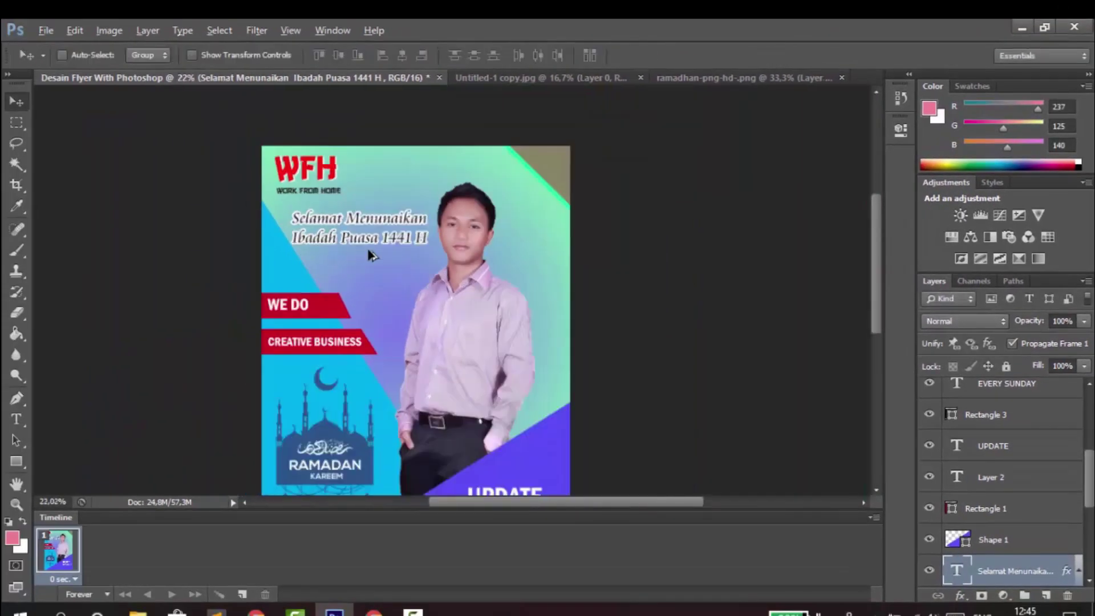
{"action": "scroll", "coordinate": [373, 257], "scroll_direction": "down", "scroll_amount": 1}
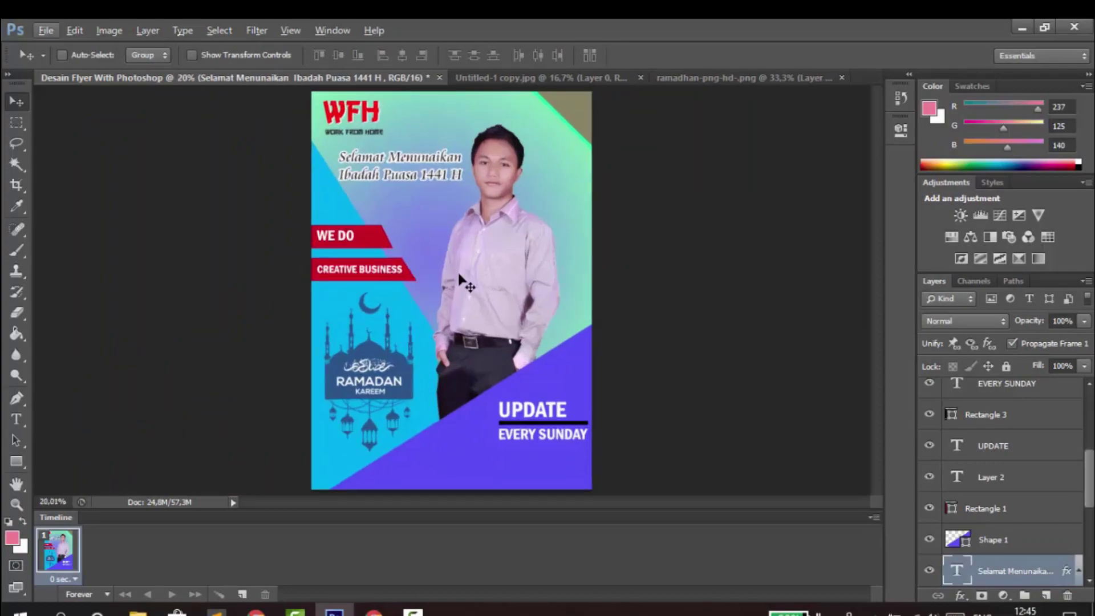
{"action": "right_click", "coordinate": [483, 282]}
{"action": "left_click", "coordinate": [522, 288]}
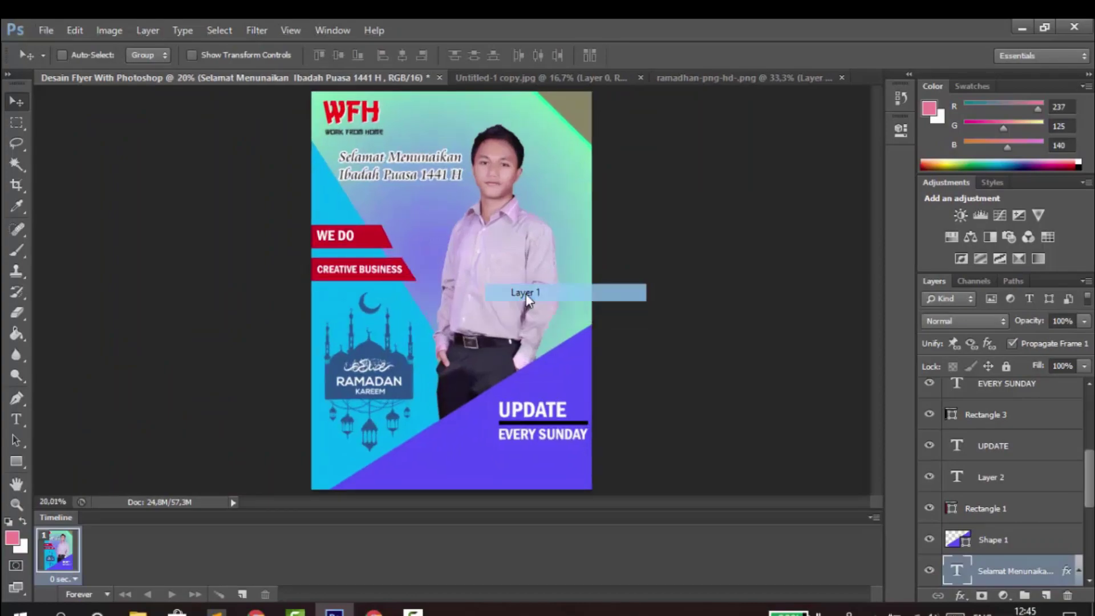
{"action": "left_click_drag", "start_coordinate": [513, 295], "coordinate": [525, 294]}
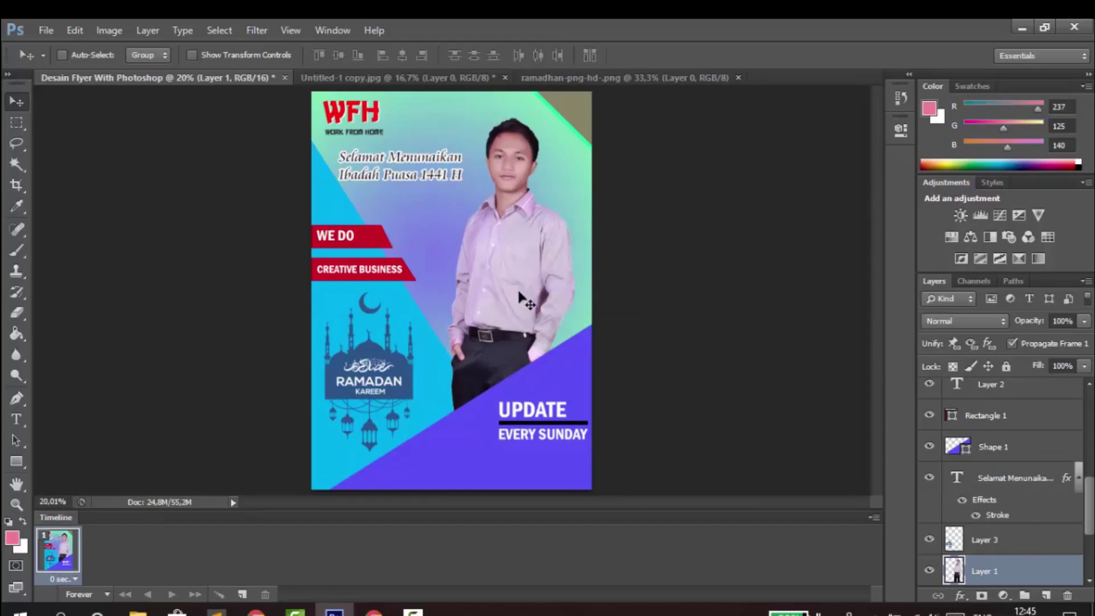
Select the greeting text layer, enlarge the text slightly towards the man's face and commit the transform
{"action": "scroll", "coordinate": [399, 151], "scroll_direction": "up", "scroll_amount": 6}
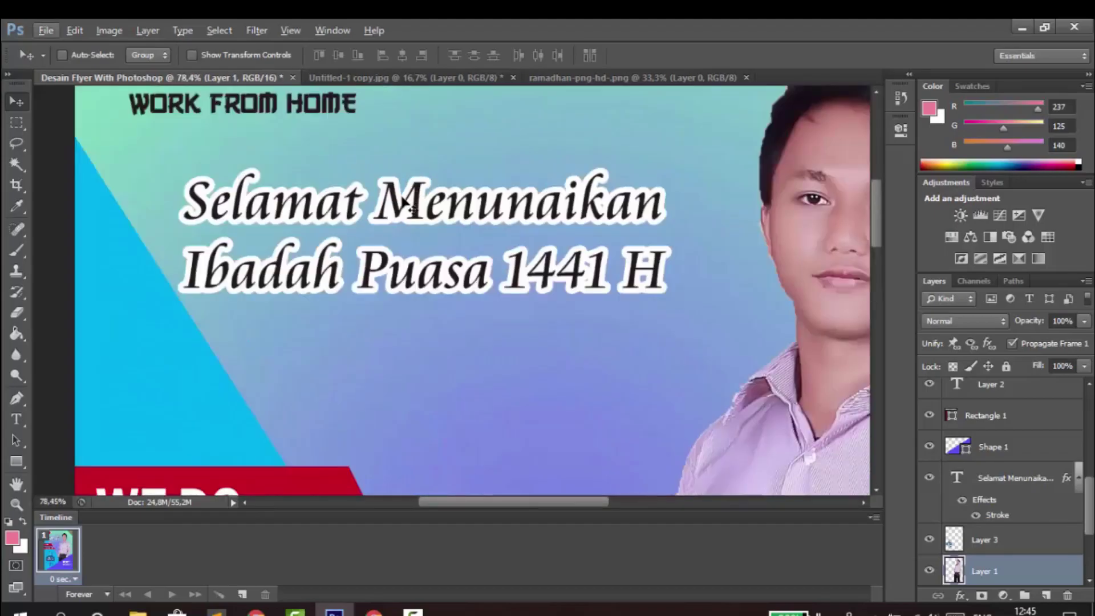
{"action": "scroll", "coordinate": [408, 211], "scroll_direction": "up", "scroll_amount": 1}
{"action": "right_click", "coordinate": [413, 223]}
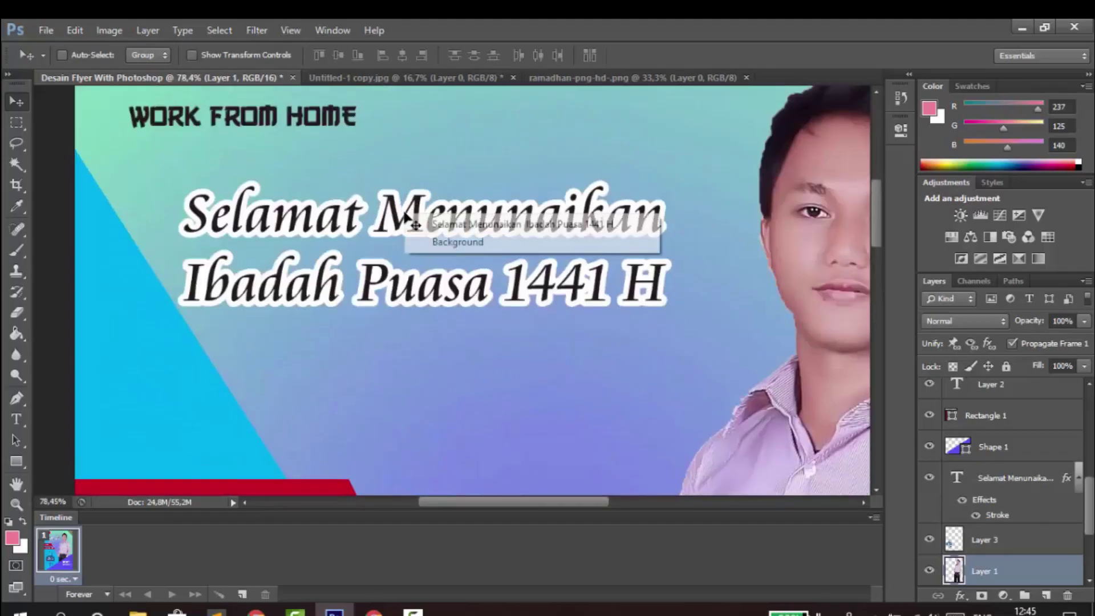
{"action": "left_click", "coordinate": [437, 224]}
{"action": "key", "text": "ctrl+t"}
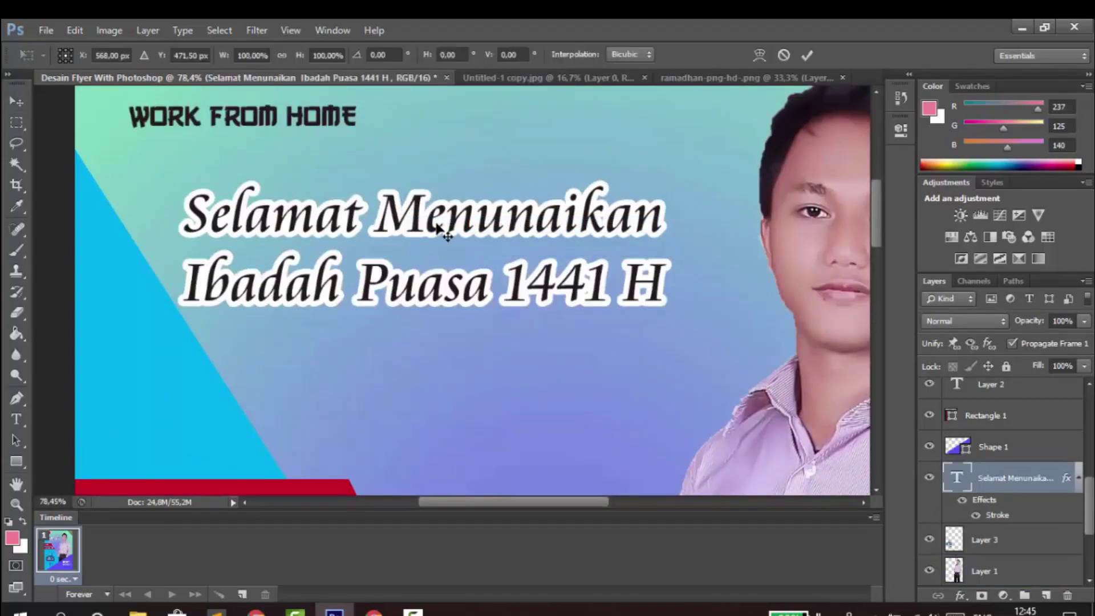
{"action": "left_click_drag", "start_coordinate": [682, 186], "coordinate": [710, 178]}
{"action": "key", "text": "Return"}
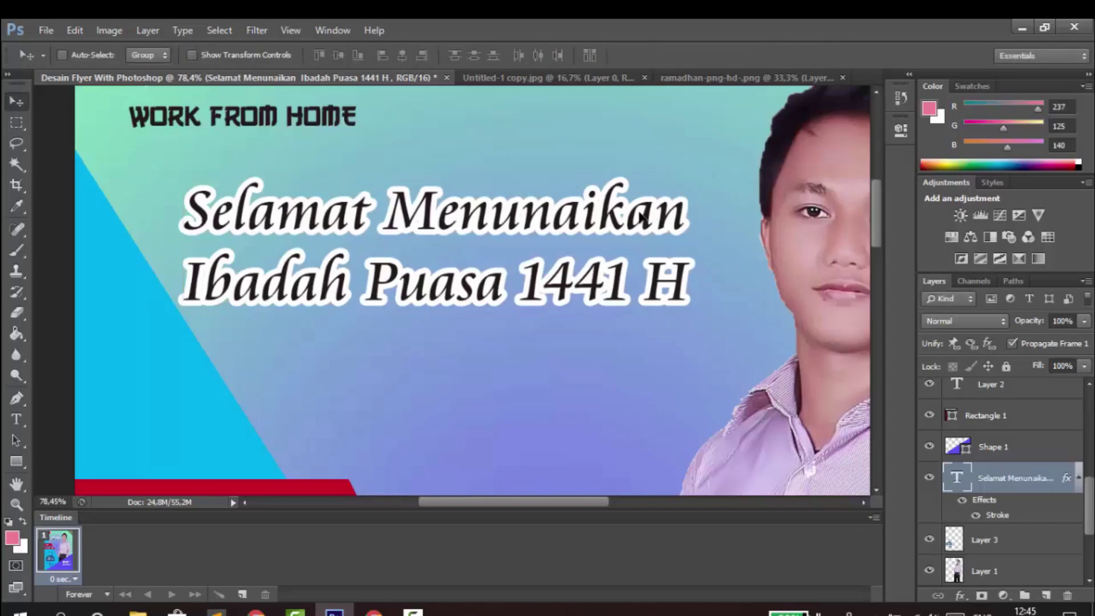
{"action": "scroll", "coordinate": [536, 263], "scroll_direction": "down", "scroll_amount": 4}
{"action": "scroll", "coordinate": [536, 263], "scroll_direction": "down", "scroll_amount": 1}
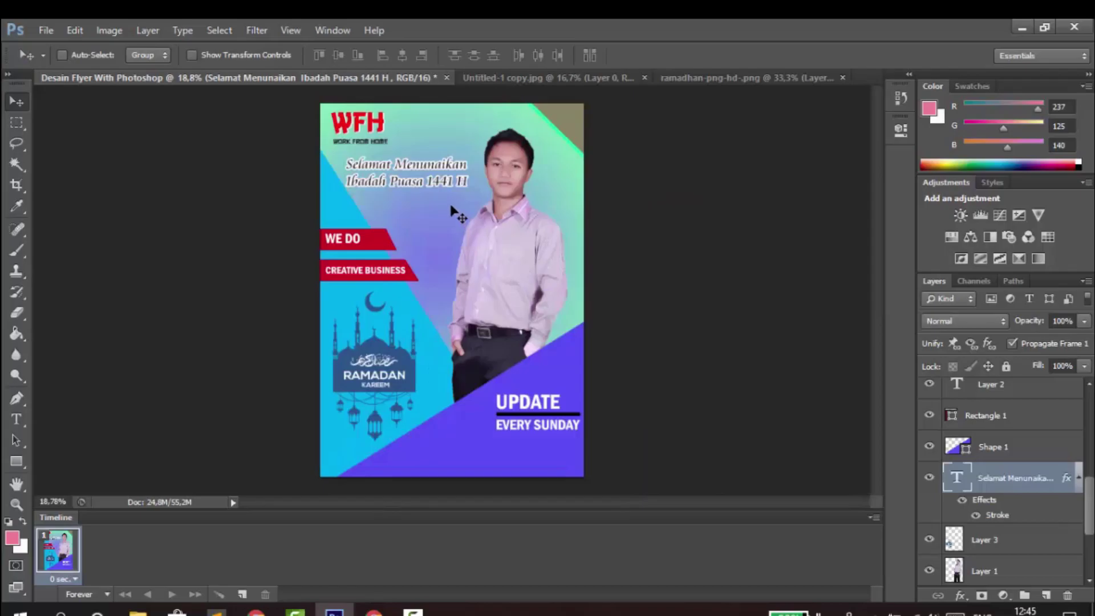
{"action": "key", "text": "alt+t"}
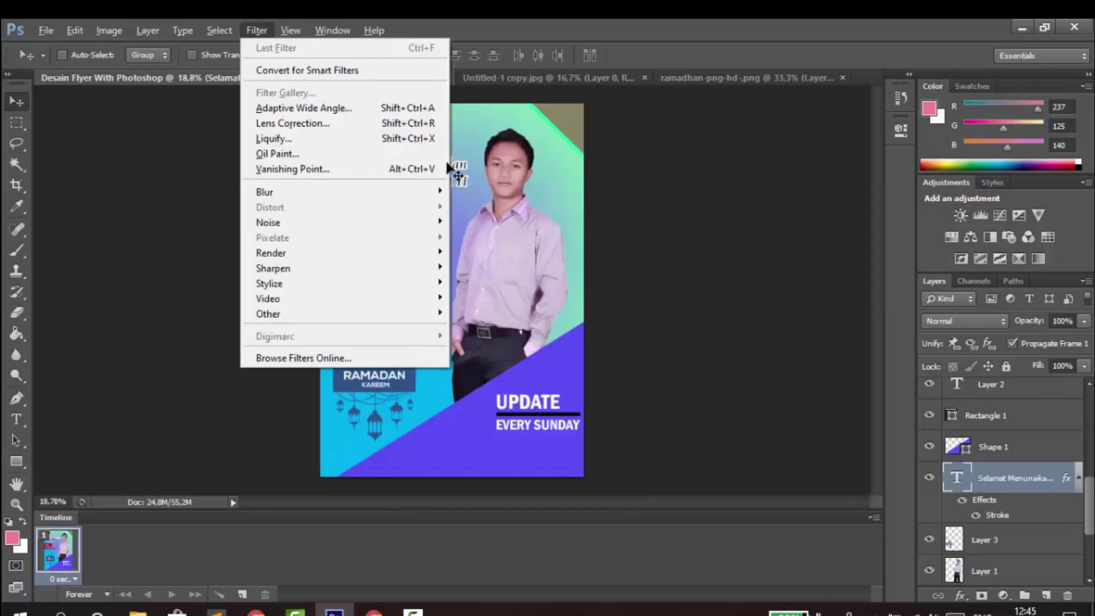
{"action": "left_click", "coordinate": [439, 169]}
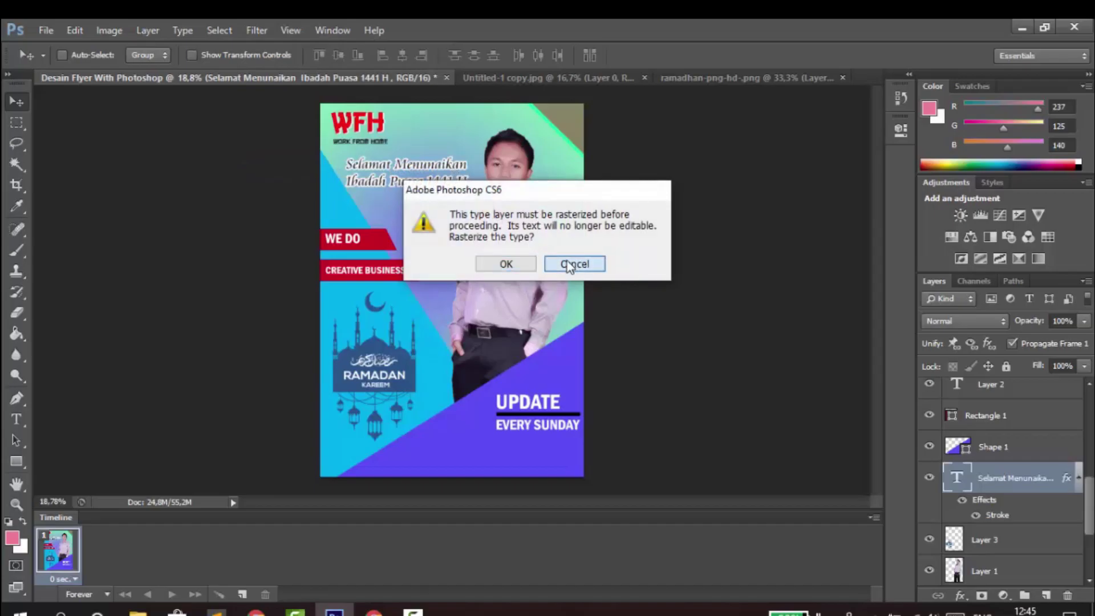
{"action": "left_click", "coordinate": [570, 264]}
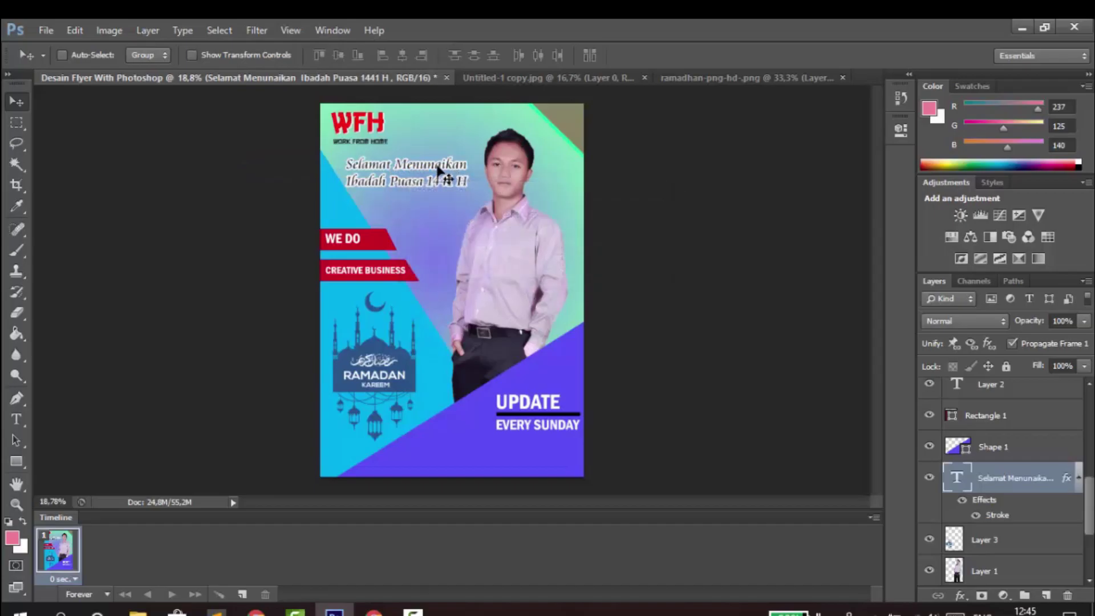
Scale the "Selamat Menunaikan Ibadah Puasa 1441 H" text to about 107% towards the man's head and commit the transform
{"action": "key", "text": "ctrl+t"}
{"action": "left_click_drag", "start_coordinate": [473, 154], "coordinate": [479, 154]}
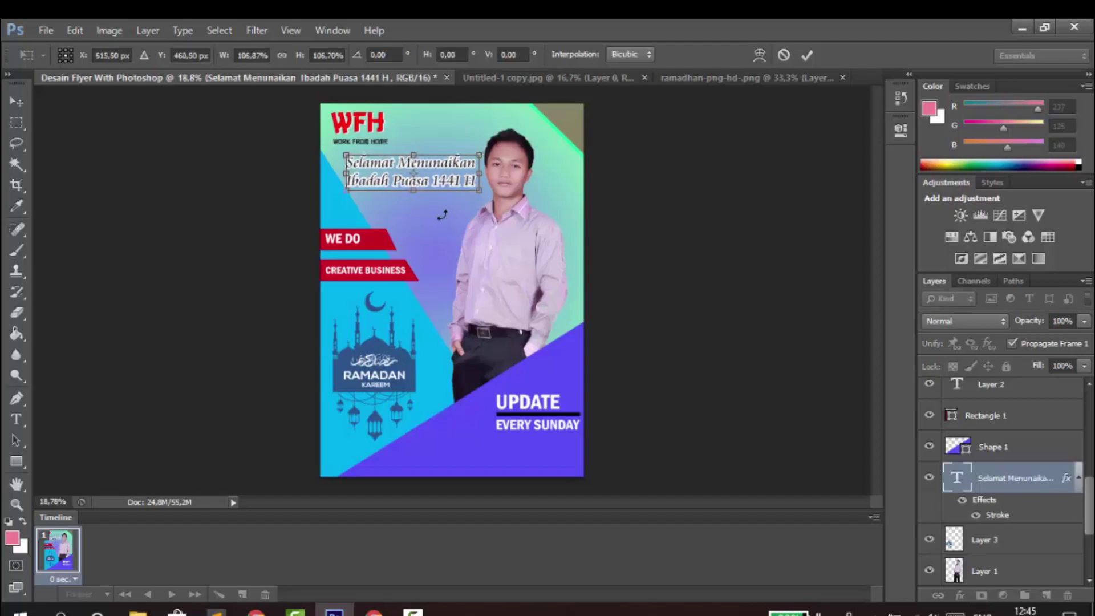
{"action": "key", "text": "Return"}
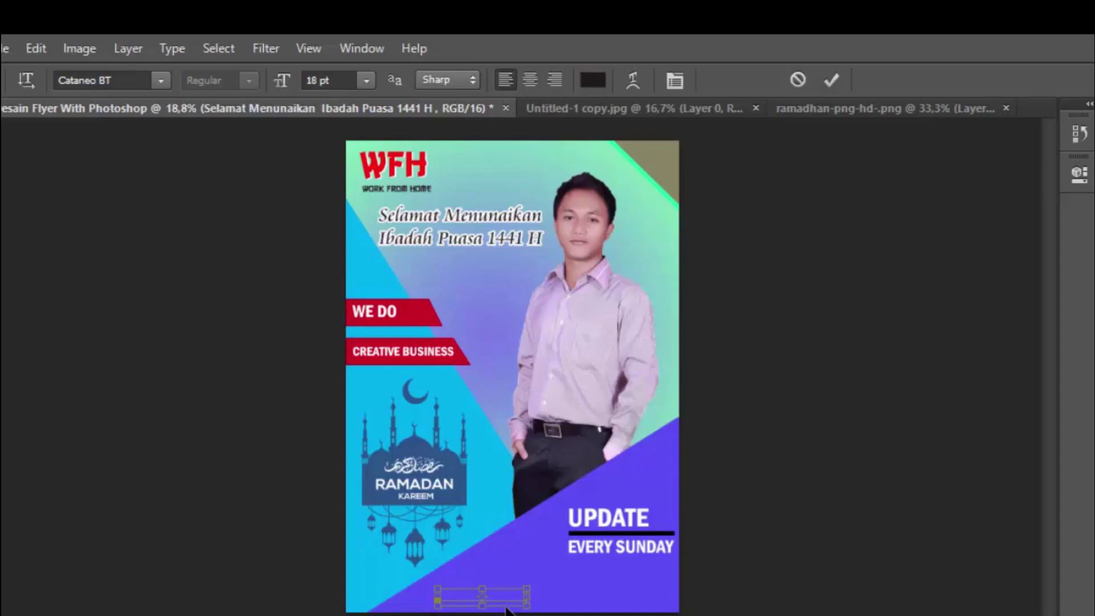
Set the text color of the new text box near the flyer's lower edge to black (000000)
{"action": "key", "text": "ctrl+a"}
{"action": "left_click", "coordinate": [593, 80]}
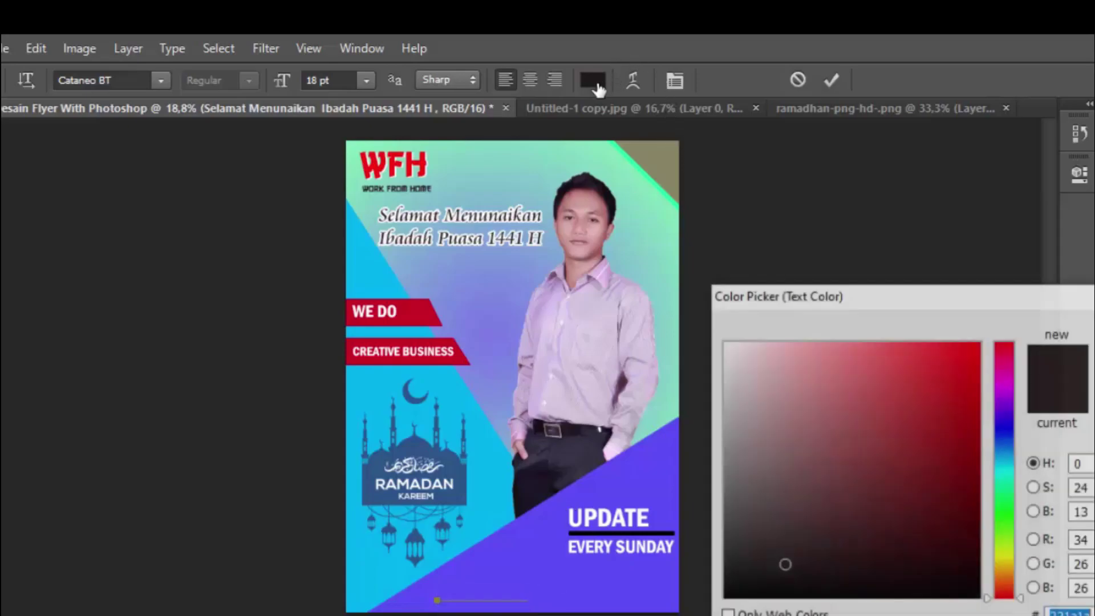
{"action": "left_click", "coordinate": [766, 585]}
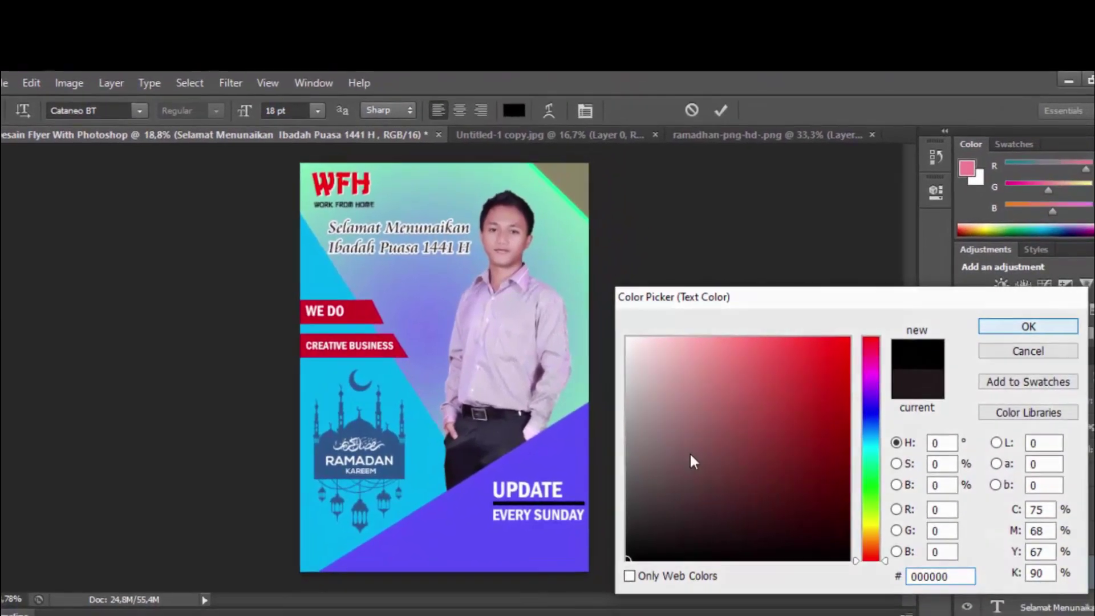
{"action": "key", "text": "Return"}
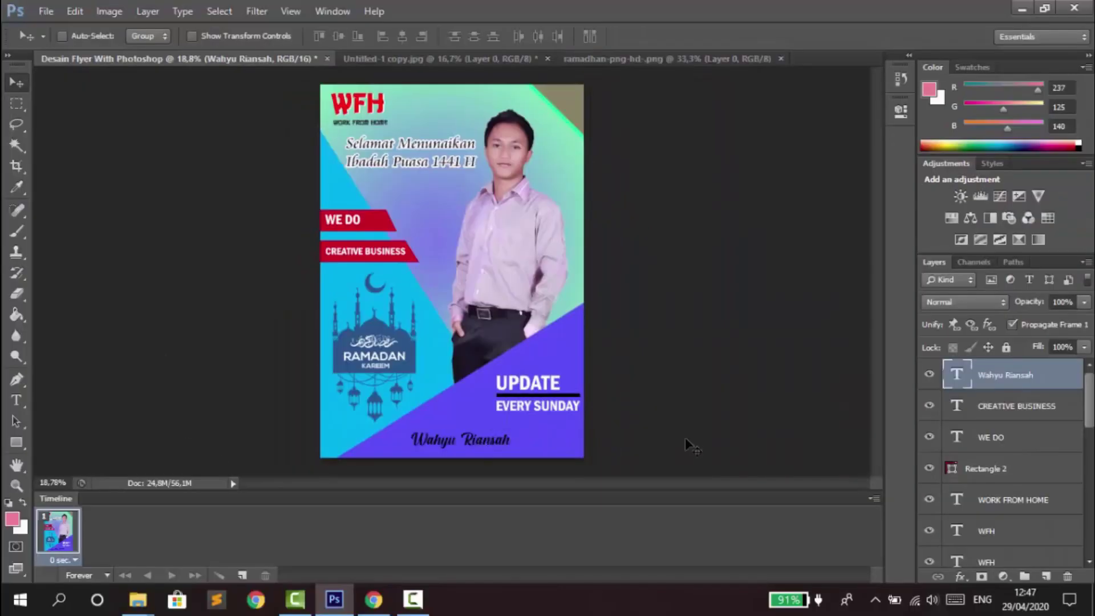